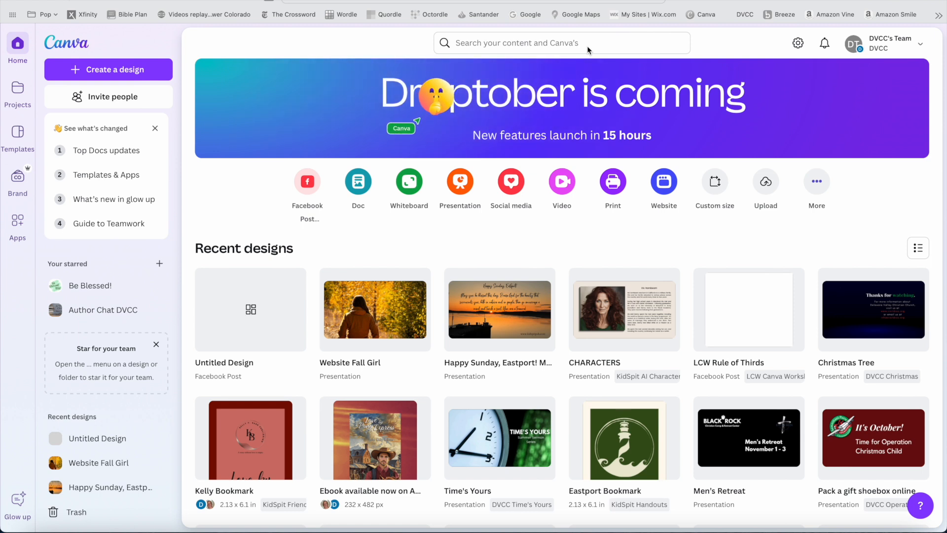
Search Canva's content for "facebook post" and browse the matching designs and templates.
{"action": "left_click", "coordinate": [551, 40]}
{"action": "left_click", "coordinate": [549, 43]}
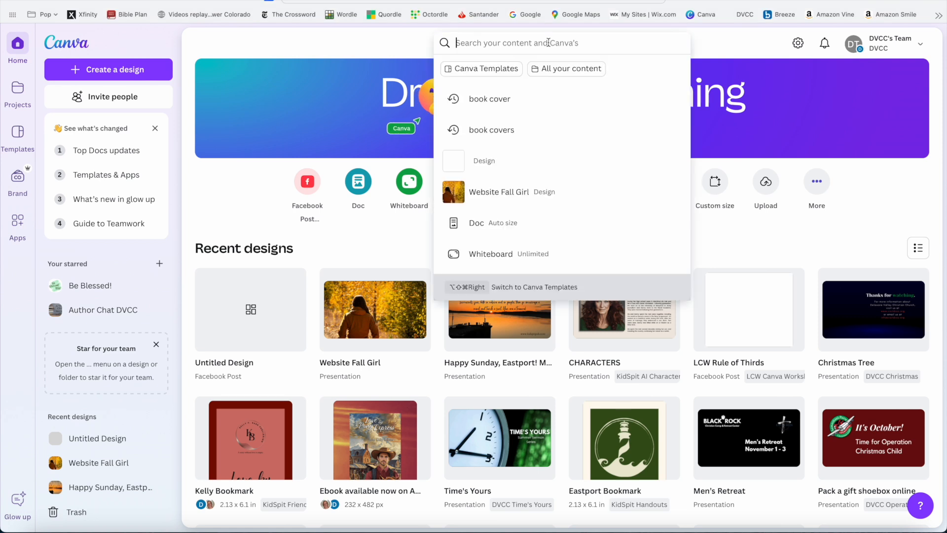
{"action": "type", "text": "fa"}
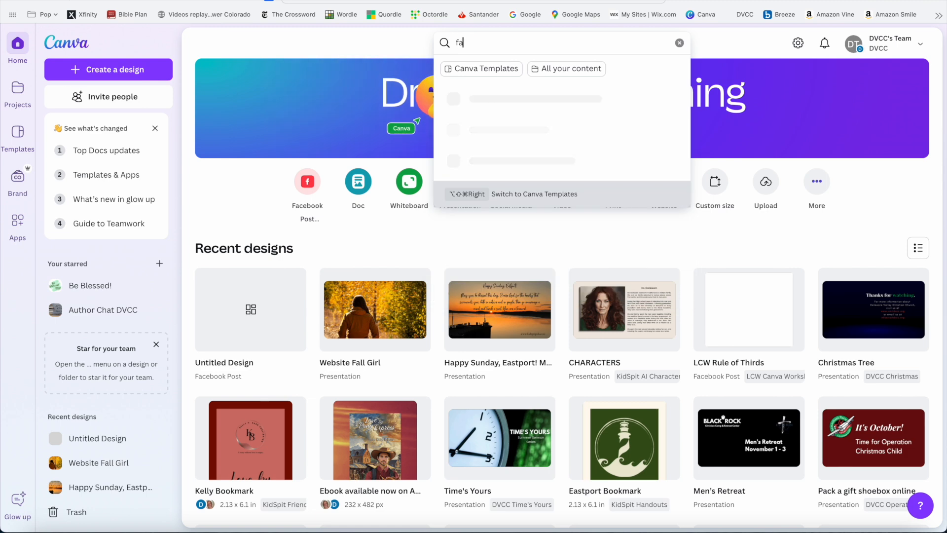
{"action": "type", "text": "cebook post"}
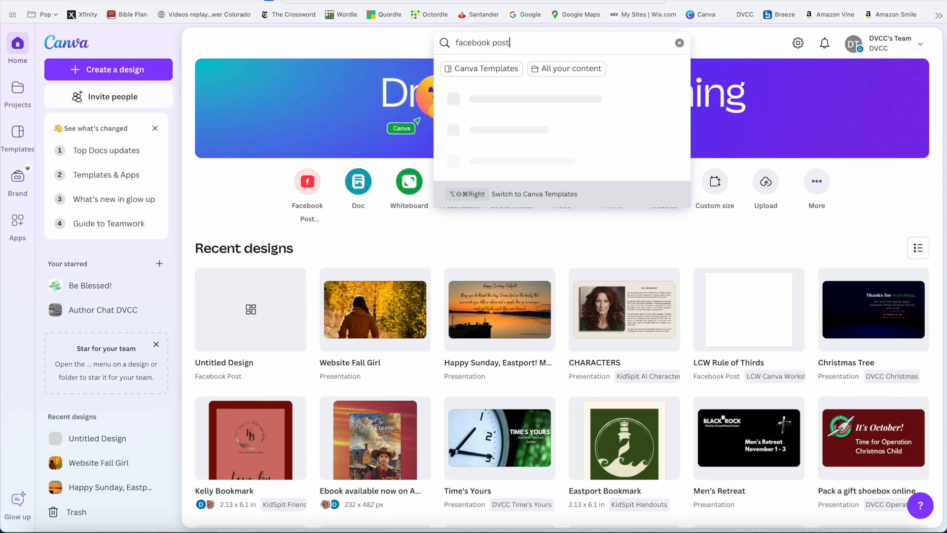
{"action": "key", "text": "Return"}
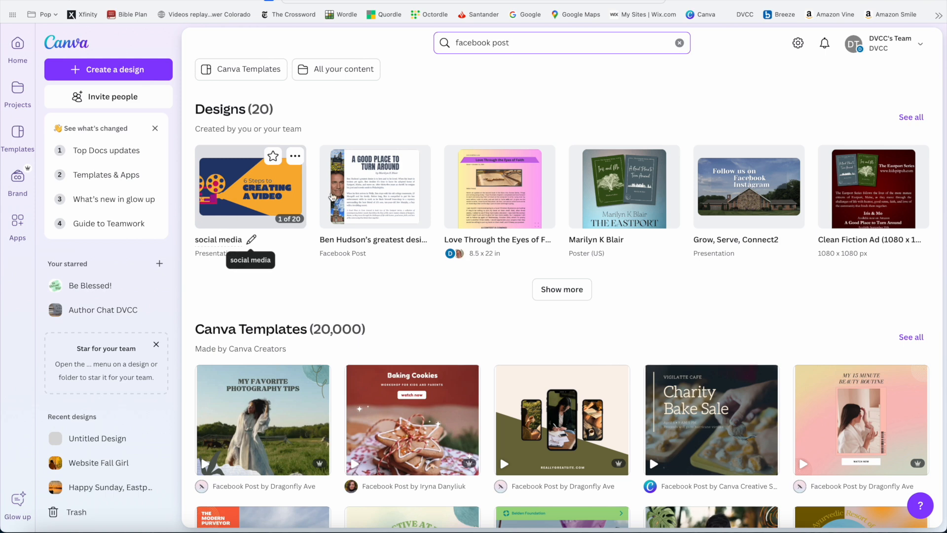
{"action": "scroll", "coordinate": [331, 200], "scroll_direction": "down", "scroll_amount": 3}
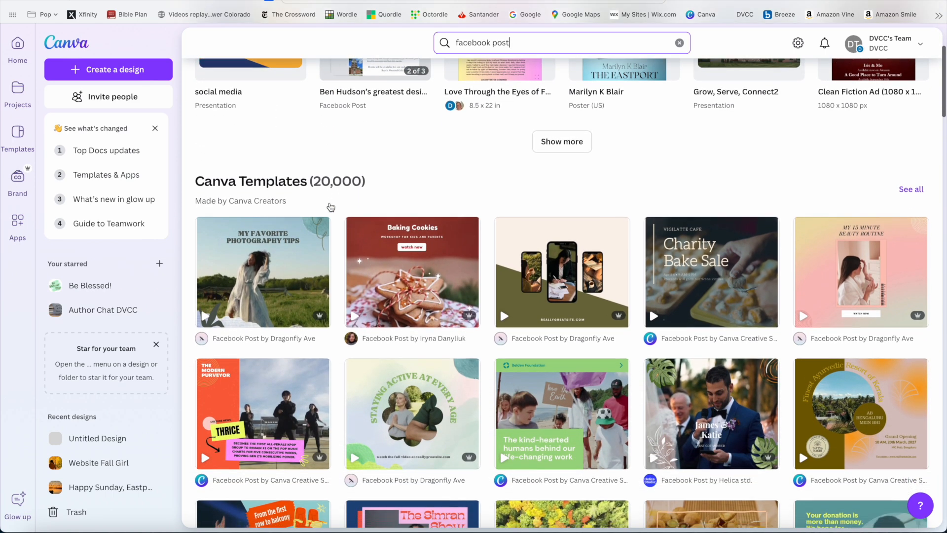
{"action": "scroll", "coordinate": [330, 207], "scroll_direction": "down", "scroll_amount": 2}
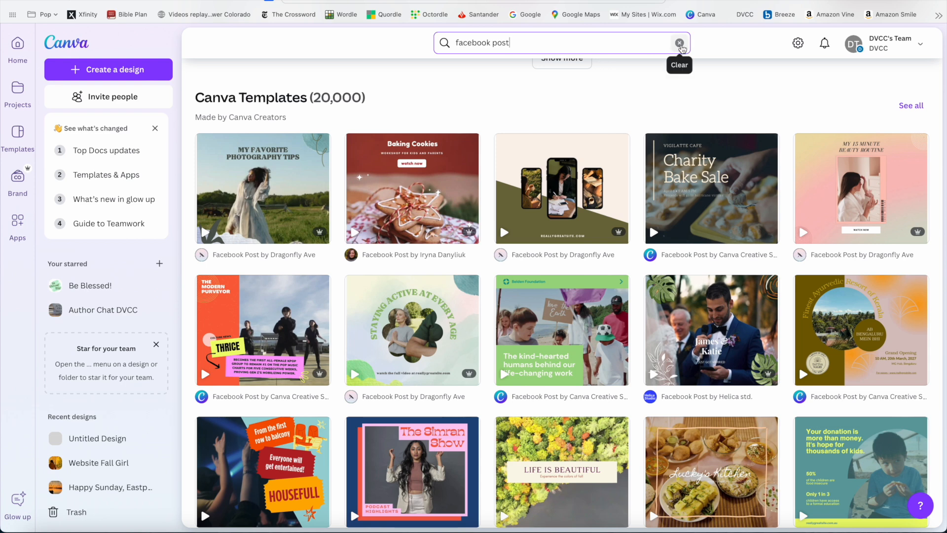
Return to the home page, create a blank Facebook Post design and select its empty page.
{"action": "left_click", "coordinate": [680, 43]}
{"action": "left_click", "coordinate": [366, 78]}
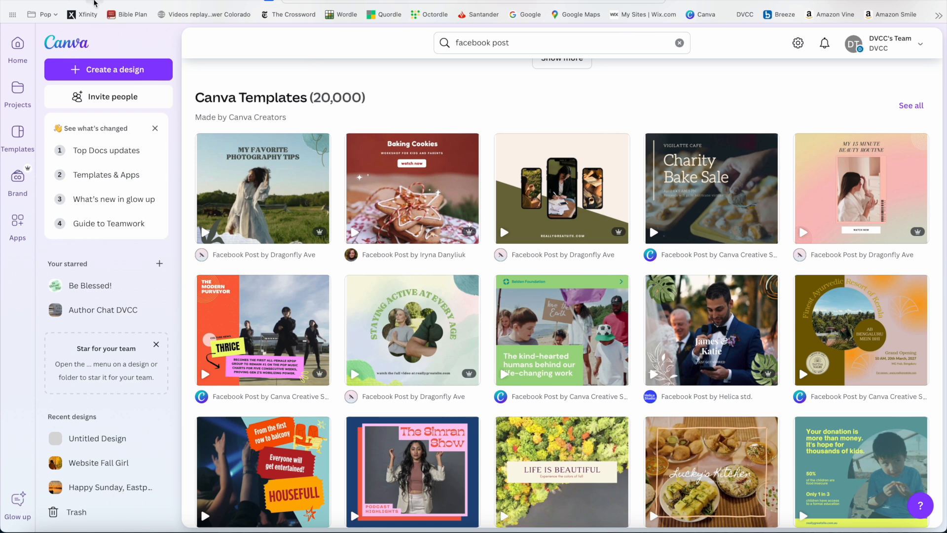
{"action": "left_click", "coordinate": [94, 1]}
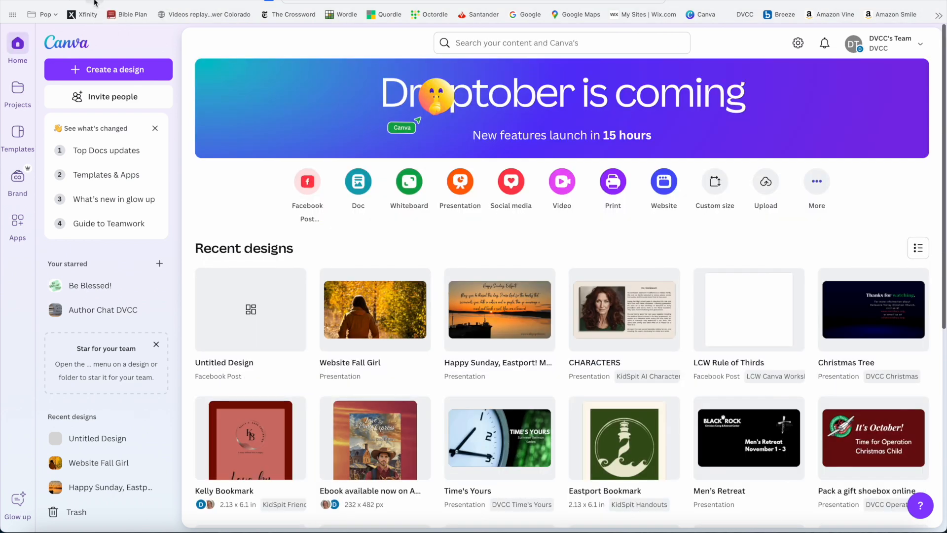
{"action": "left_click", "coordinate": [308, 183]}
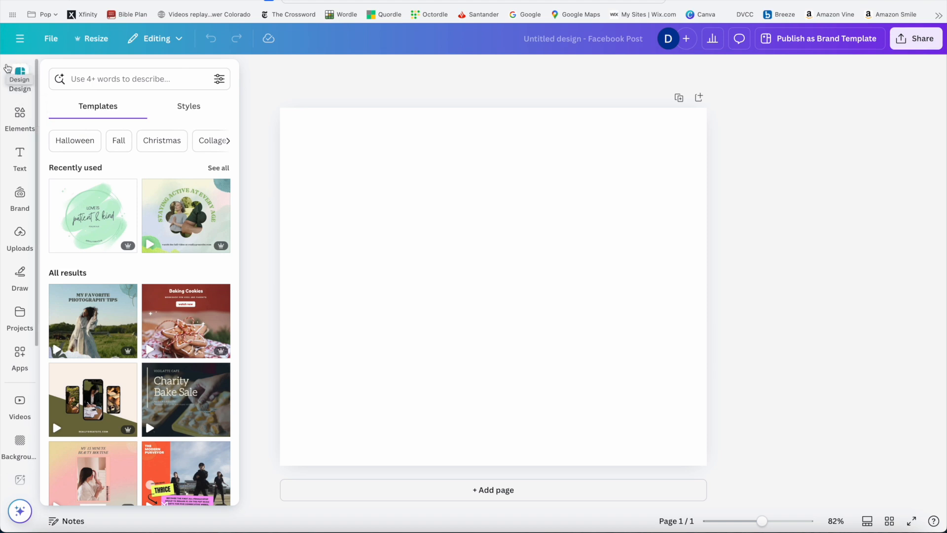
{"action": "left_click_drag", "start_coordinate": [0, 64], "coordinate": [6, 64]}
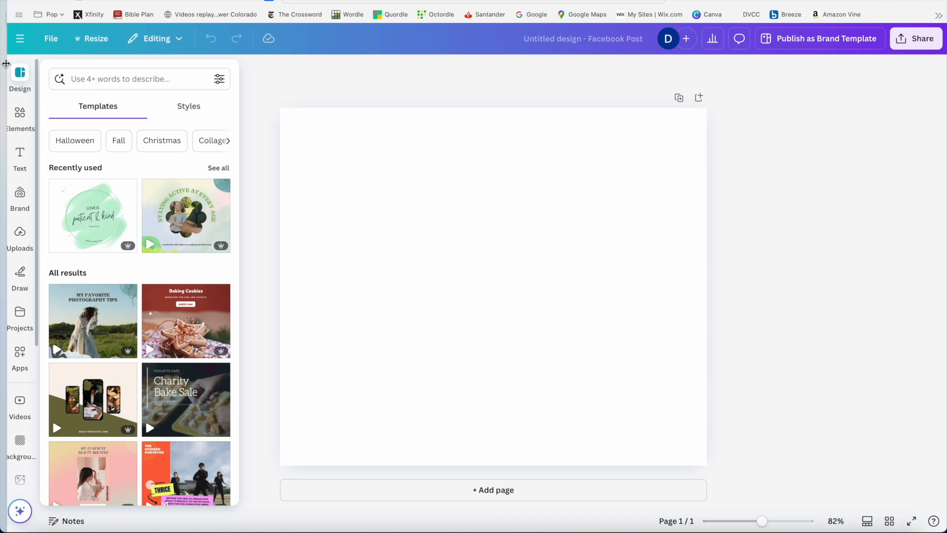
{"action": "left_click_drag", "start_coordinate": [6, 63], "coordinate": [0, 64]}
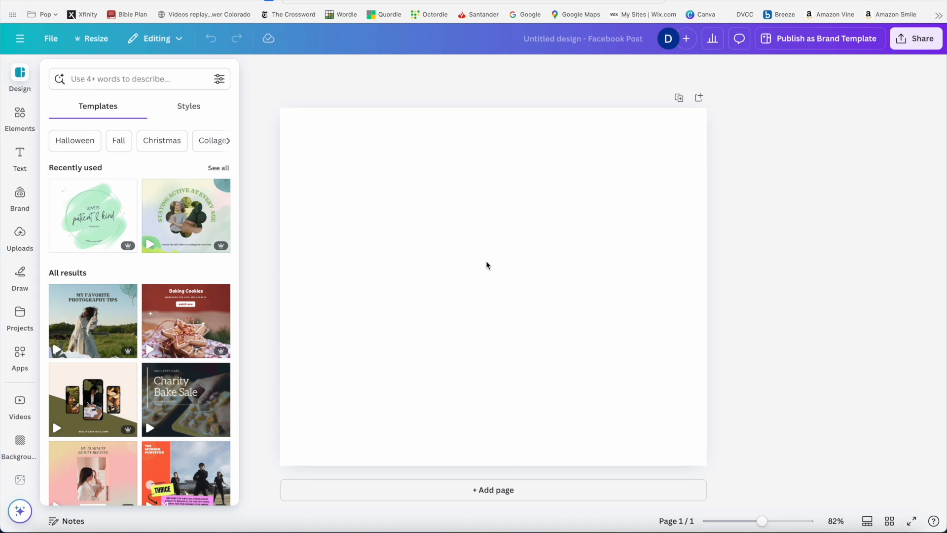
{"action": "left_click", "coordinate": [457, 220]}
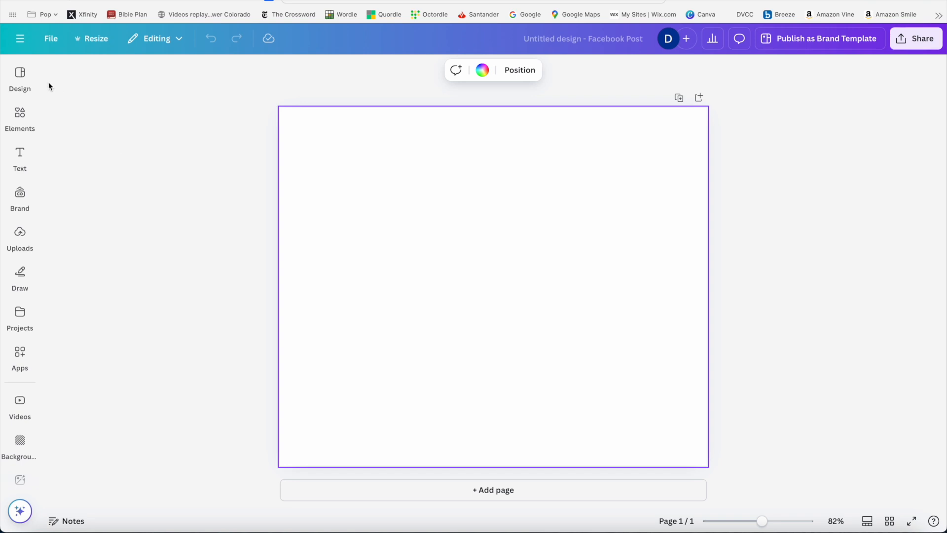
Try the recently used green "Love is patient & kind" template on the blank page and undo it.
{"action": "left_click", "coordinate": [21, 75]}
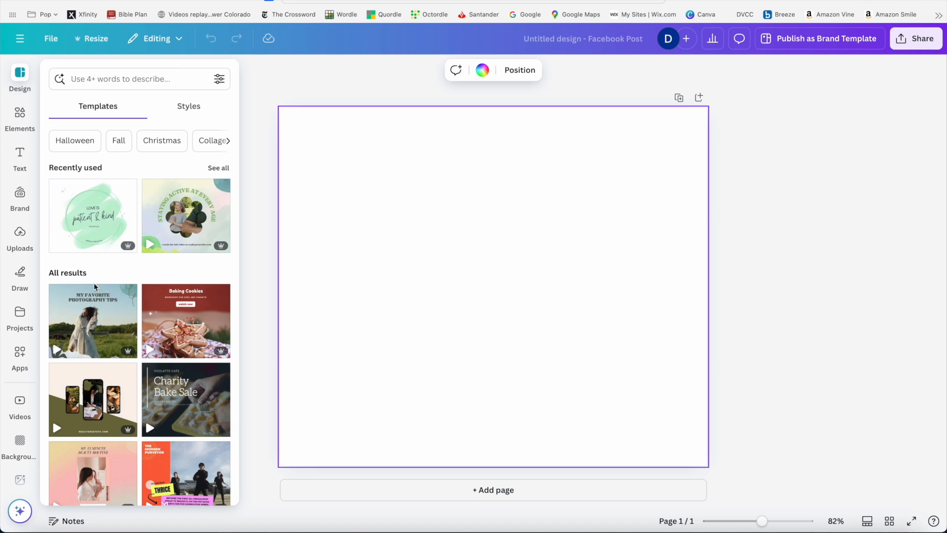
{"action": "scroll", "coordinate": [94, 283], "scroll_direction": "down", "scroll_amount": 6}
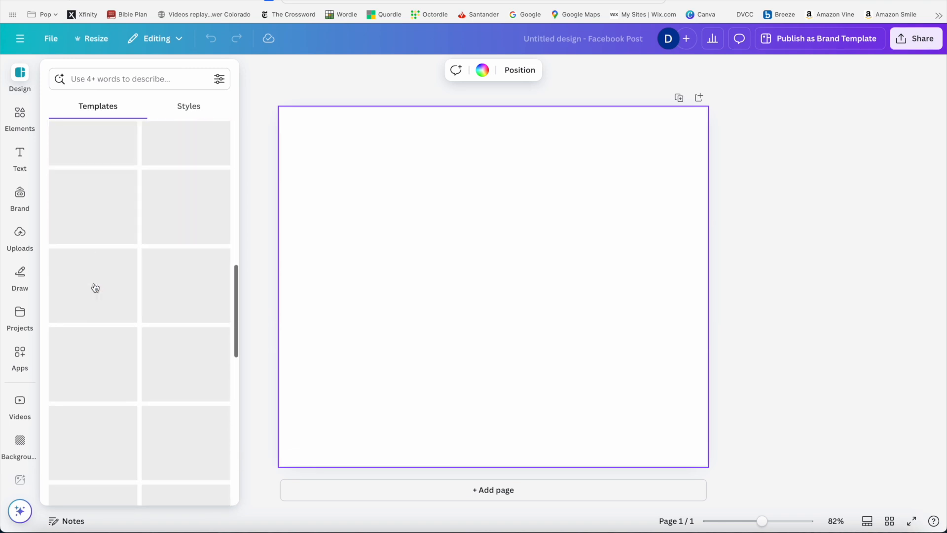
{"action": "scroll", "coordinate": [95, 287], "scroll_direction": "up", "scroll_amount": 6}
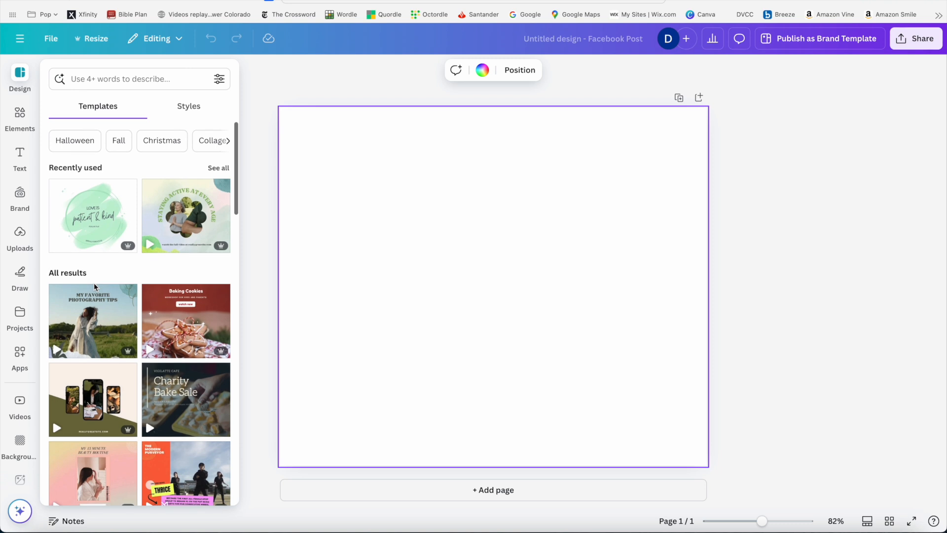
{"action": "left_click", "coordinate": [95, 222]}
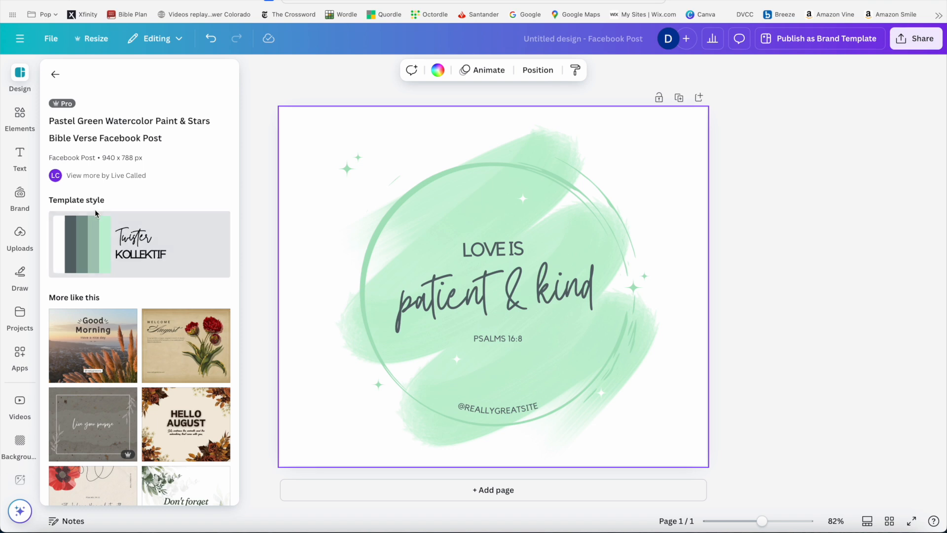
{"action": "left_click", "coordinate": [212, 40]}
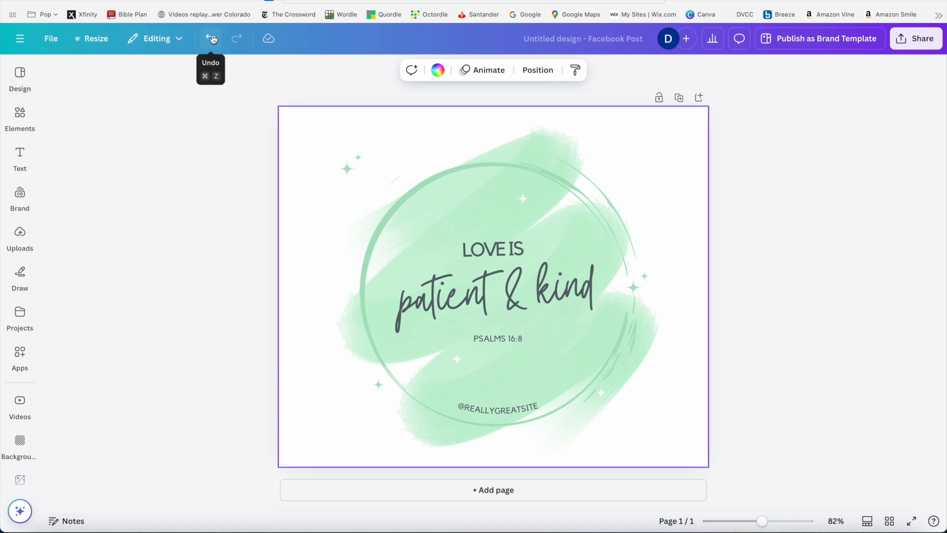
{"action": "left_click", "coordinate": [212, 39]}
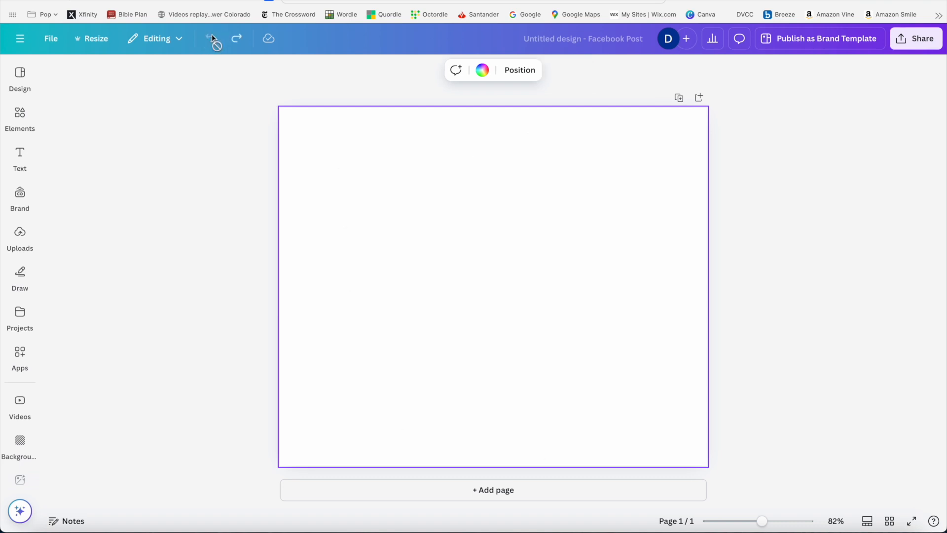
Look through the available design templates, elements, text styles, brand kit assets and uploaded images.
{"action": "left_click", "coordinate": [19, 74]}
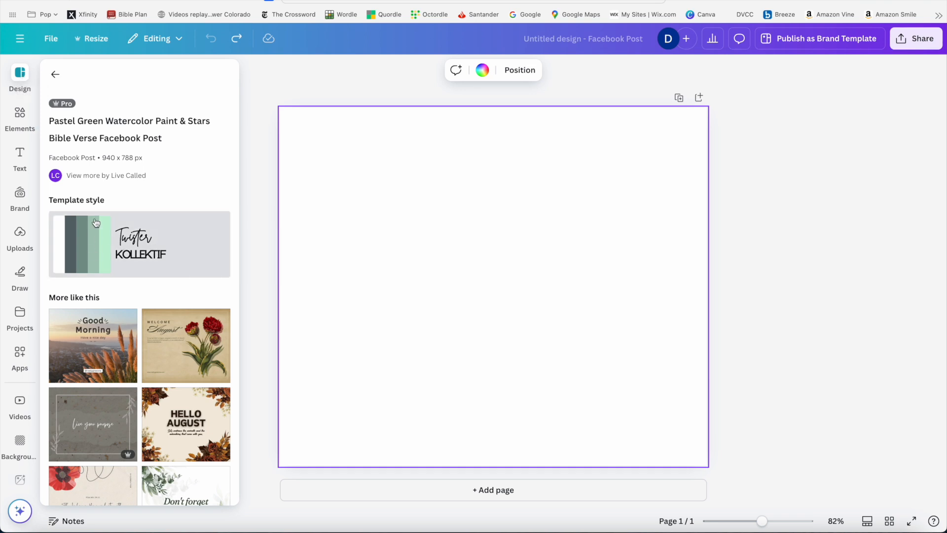
{"action": "left_click", "coordinate": [55, 76]}
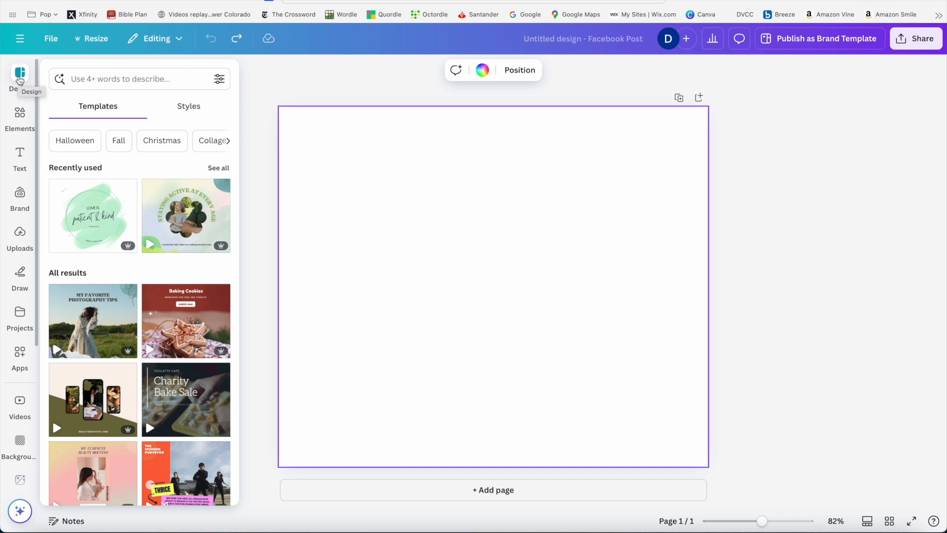
{"action": "left_click", "coordinate": [19, 114]}
{"action": "left_click", "coordinate": [18, 79]}
{"action": "left_click", "coordinate": [18, 125]}
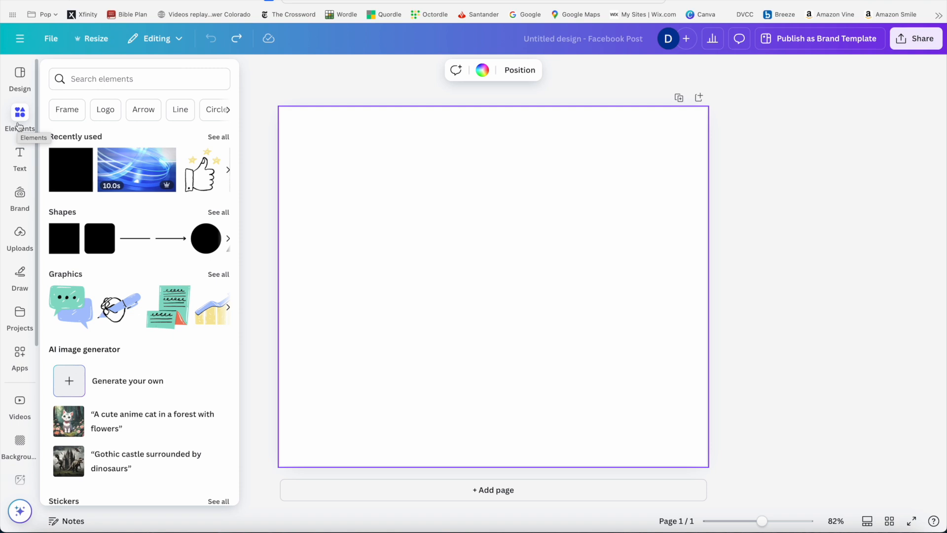
{"action": "left_click", "coordinate": [19, 154]}
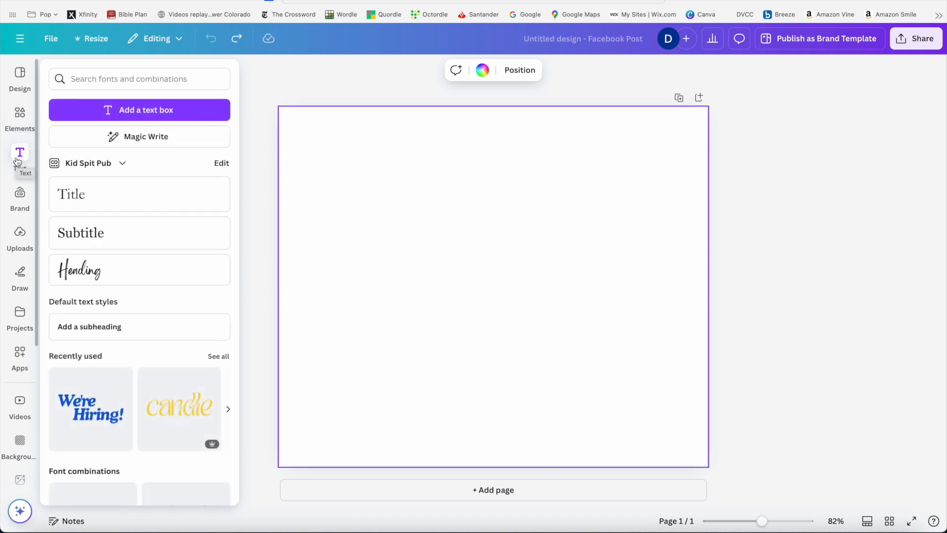
{"action": "left_click", "coordinate": [22, 202]}
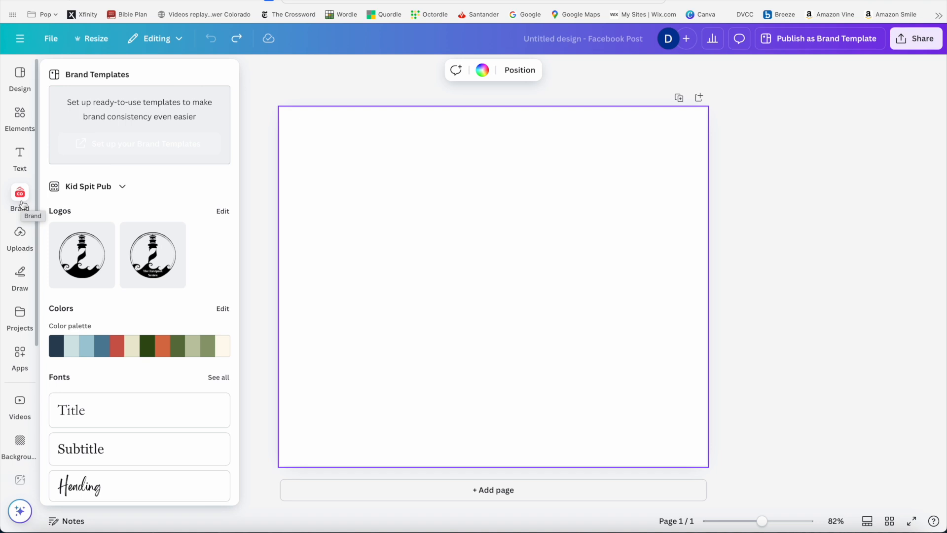
{"action": "left_click", "coordinate": [20, 235]}
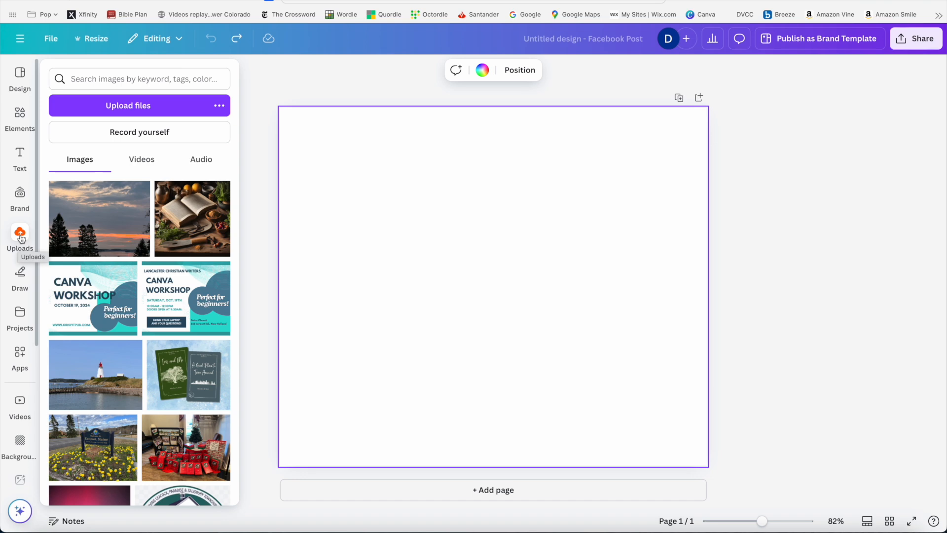
{"action": "left_click", "coordinate": [20, 239]}
{"action": "left_click", "coordinate": [12, 199]}
{"action": "left_click", "coordinate": [19, 236]}
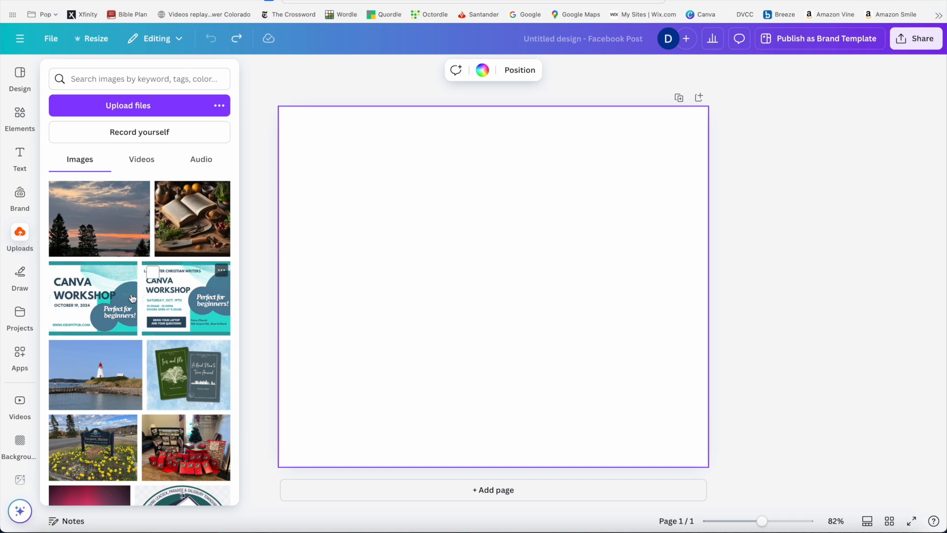
Look over the drawing tools, saved projects, apps and stock videos offered for the design.
{"action": "left_click", "coordinate": [20, 274]}
{"action": "scroll", "coordinate": [20, 280], "scroll_direction": "down", "scroll_amount": 4}
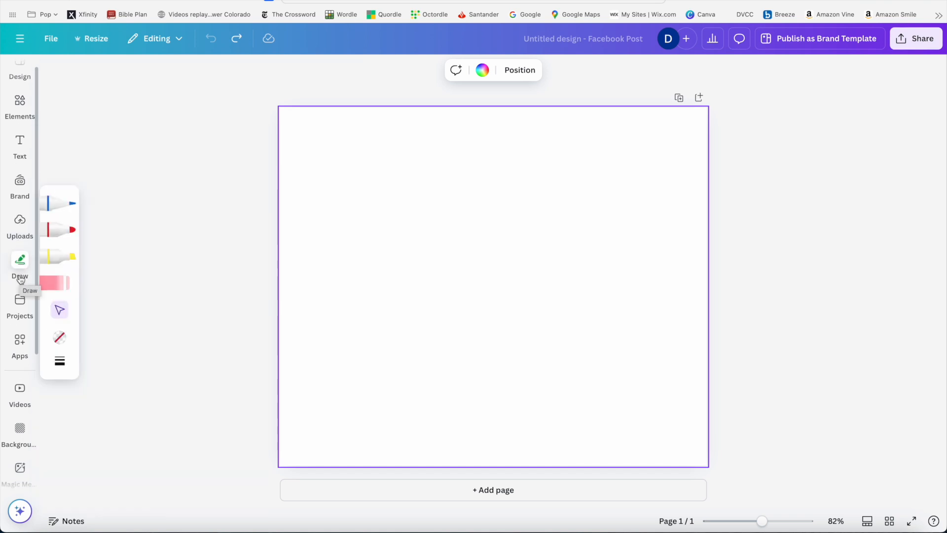
{"action": "left_click", "coordinate": [20, 278]}
{"action": "left_click", "coordinate": [19, 220]}
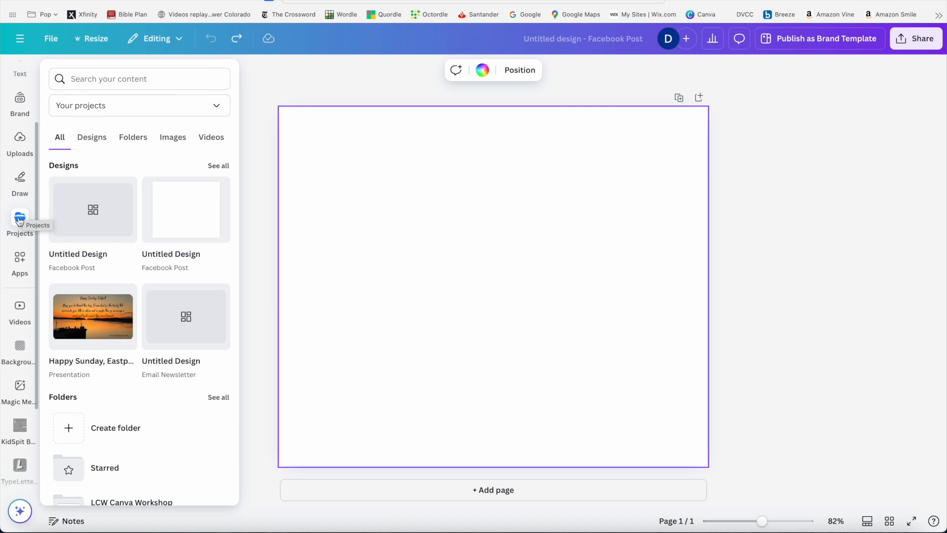
{"action": "left_click", "coordinate": [15, 269]}
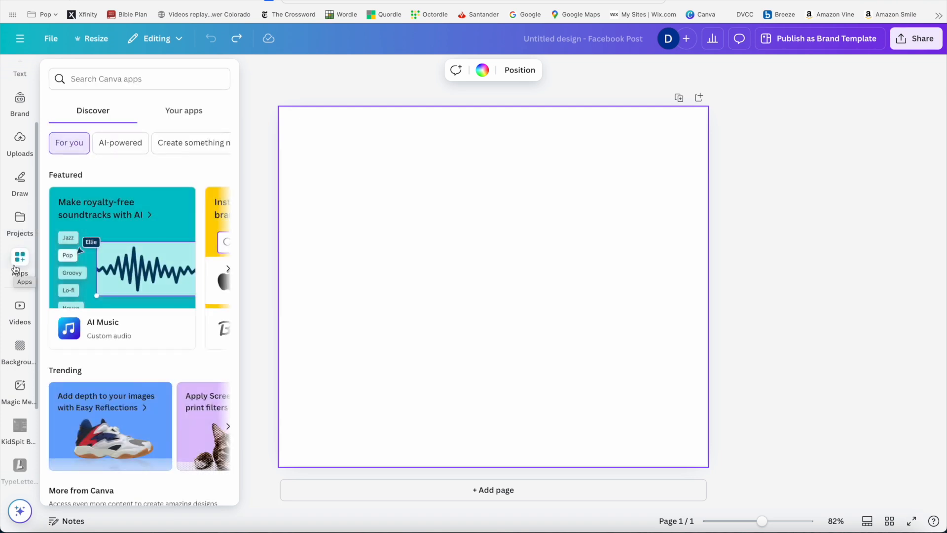
{"action": "left_click", "coordinate": [18, 316]}
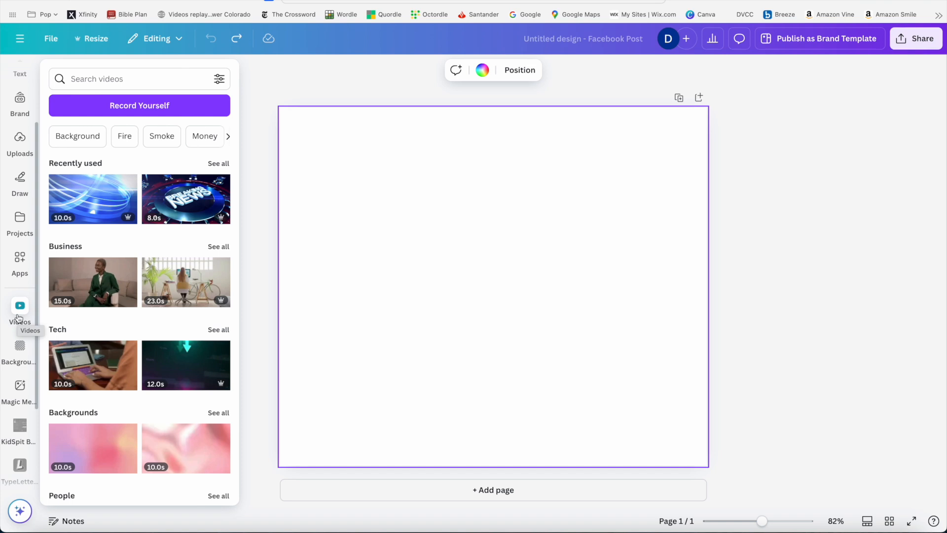
Browse the background categories and examine the full collection of recently used backgrounds.
{"action": "left_click", "coordinate": [19, 348]}
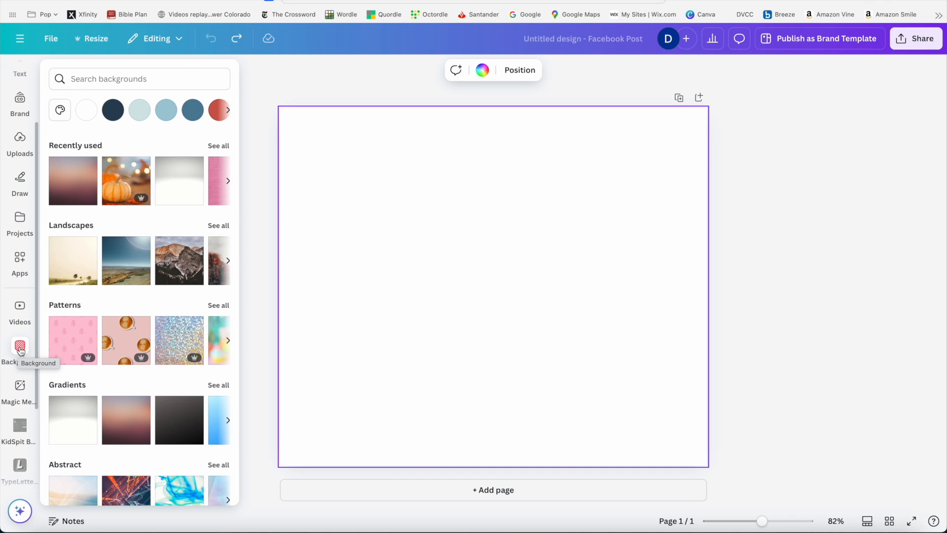
{"action": "left_click", "coordinate": [20, 350]}
{"action": "scroll", "coordinate": [132, 242], "scroll_direction": "right", "scroll_amount": 1}
{"action": "scroll", "coordinate": [133, 241], "scroll_direction": "down", "scroll_amount": 3}
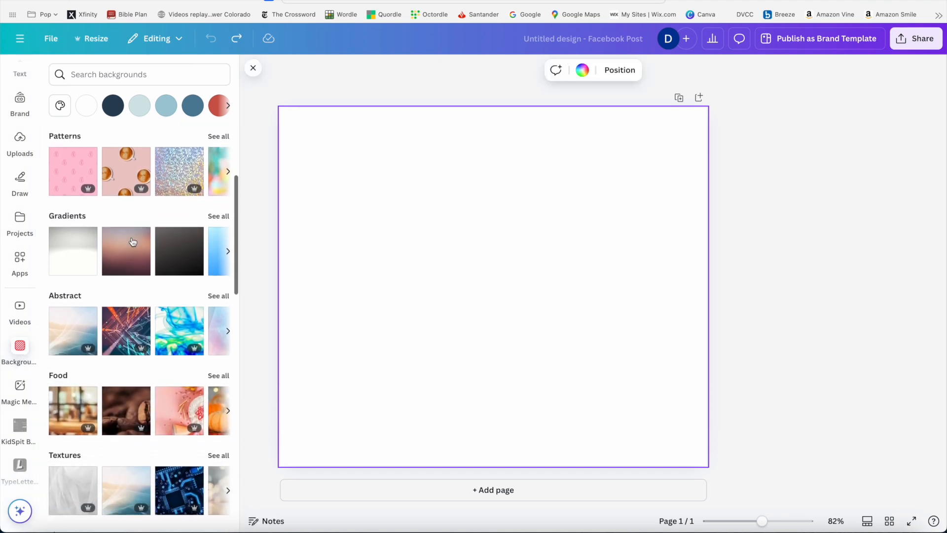
{"action": "scroll", "coordinate": [133, 242], "scroll_direction": "up", "scroll_amount": 3}
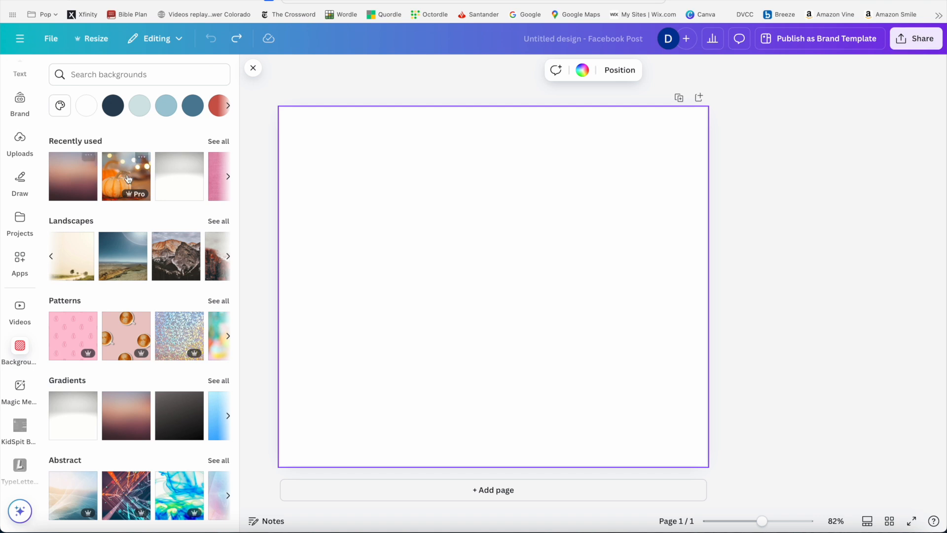
{"action": "left_click", "coordinate": [220, 142]}
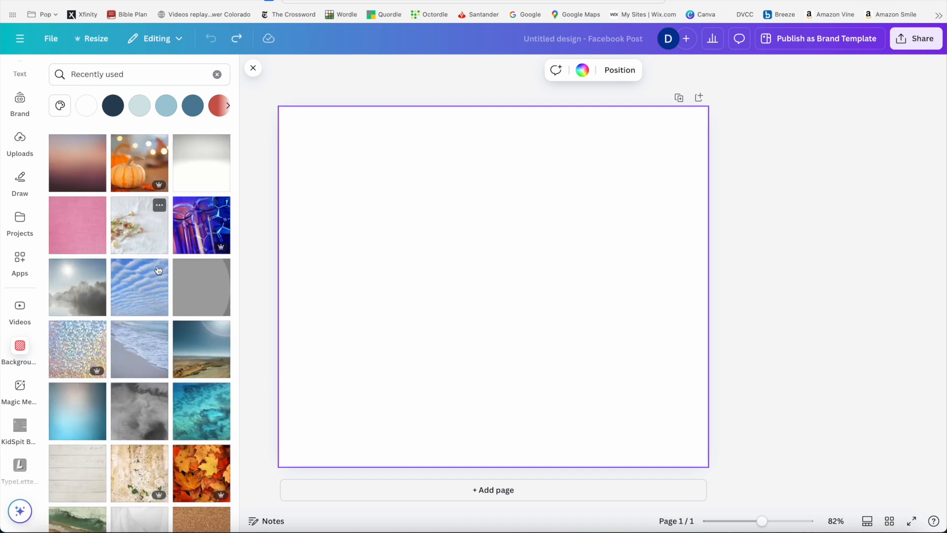
{"action": "scroll", "coordinate": [148, 280], "scroll_direction": "down", "scroll_amount": 3}
{"action": "scroll", "coordinate": [148, 280], "scroll_direction": "down", "scroll_amount": 5}
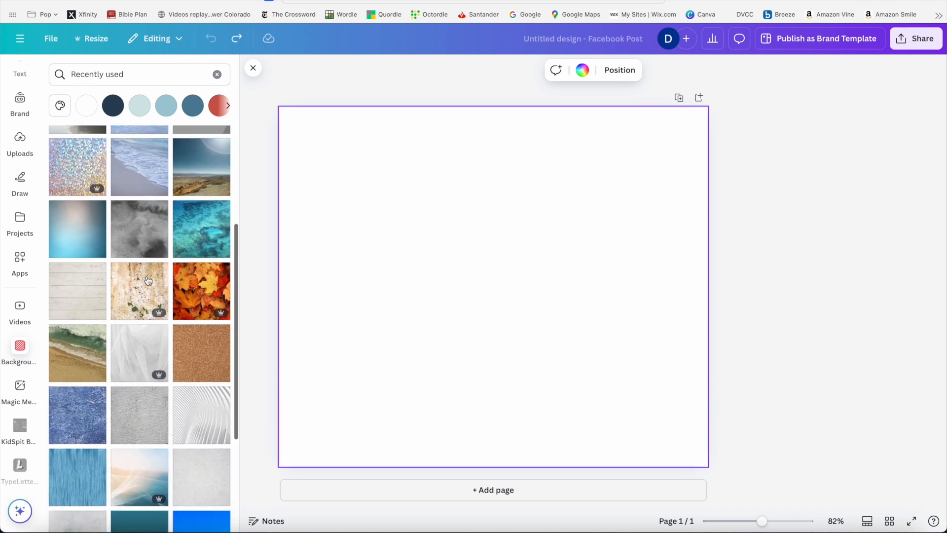
{"action": "scroll", "coordinate": [148, 281], "scroll_direction": "down", "scroll_amount": 3}
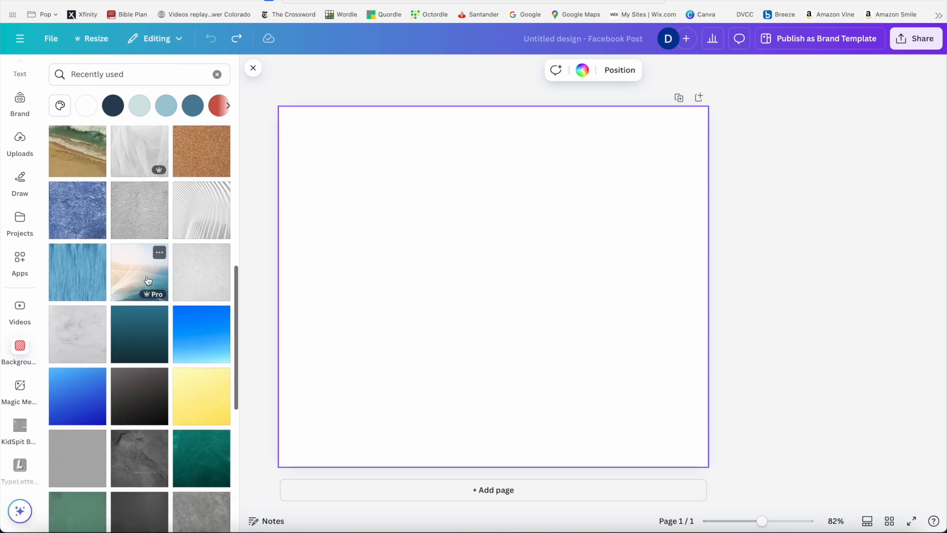
Look through the remaining recently used backgrounds and all the background categories, from Landscapes and Patterns to Flowers and Nature.
{"action": "scroll", "coordinate": [148, 280], "scroll_direction": "down", "scroll_amount": 6}
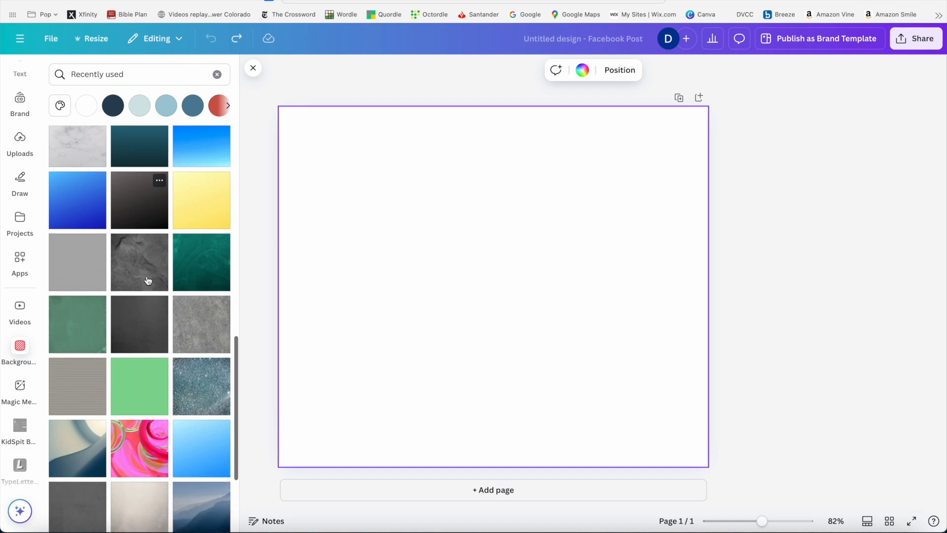
{"action": "scroll", "coordinate": [148, 280], "scroll_direction": "down", "scroll_amount": 8}
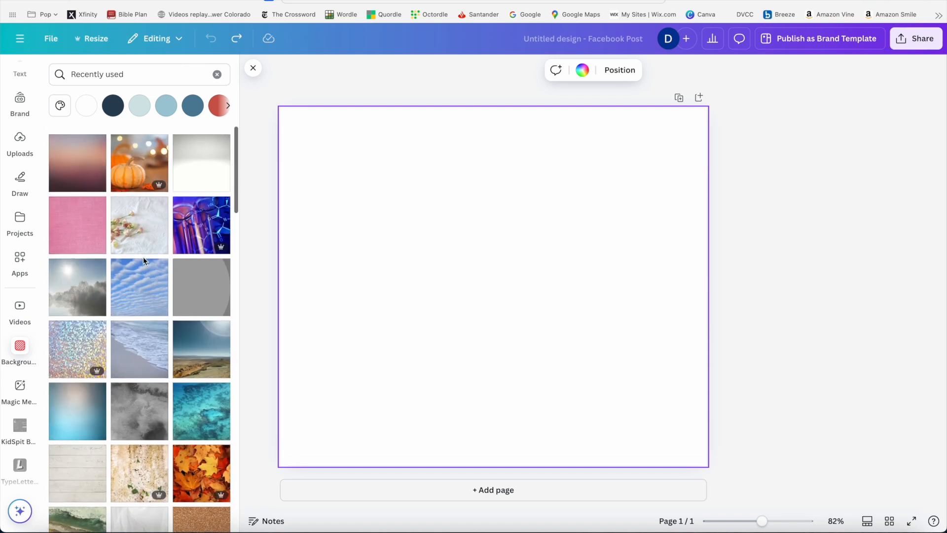
{"action": "left_click", "coordinate": [217, 75]}
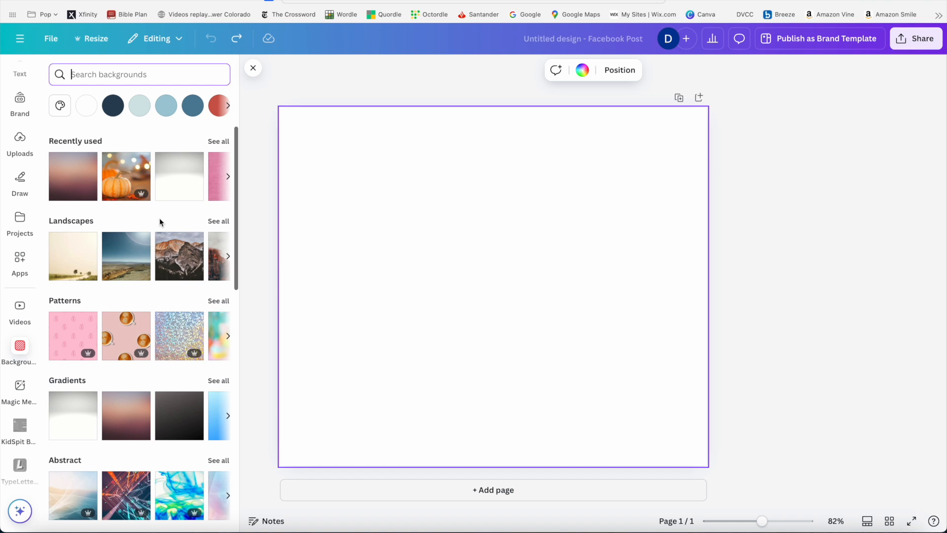
{"action": "scroll", "coordinate": [160, 222], "scroll_direction": "down", "scroll_amount": 2}
{"action": "scroll", "coordinate": [160, 222], "scroll_direction": "down", "scroll_amount": 5}
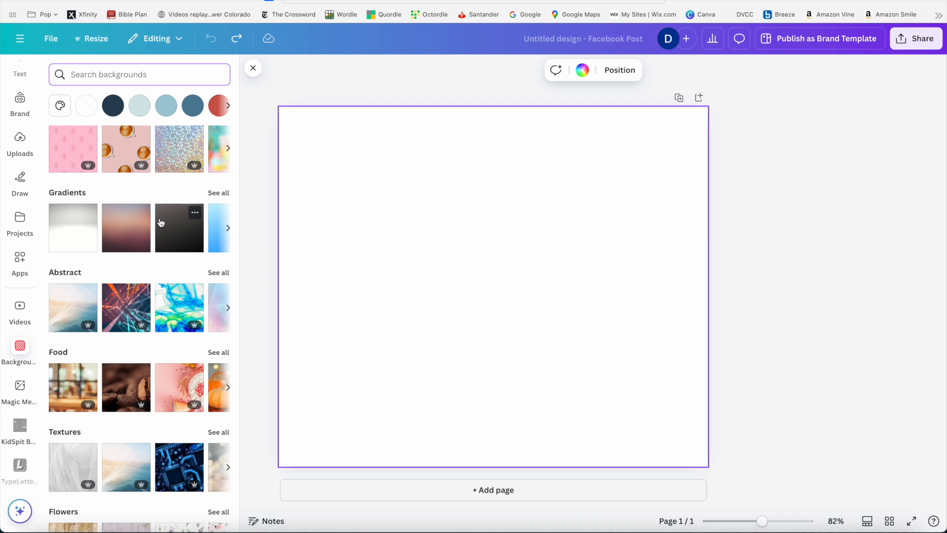
{"action": "scroll", "coordinate": [144, 244], "scroll_direction": "down", "scroll_amount": 6}
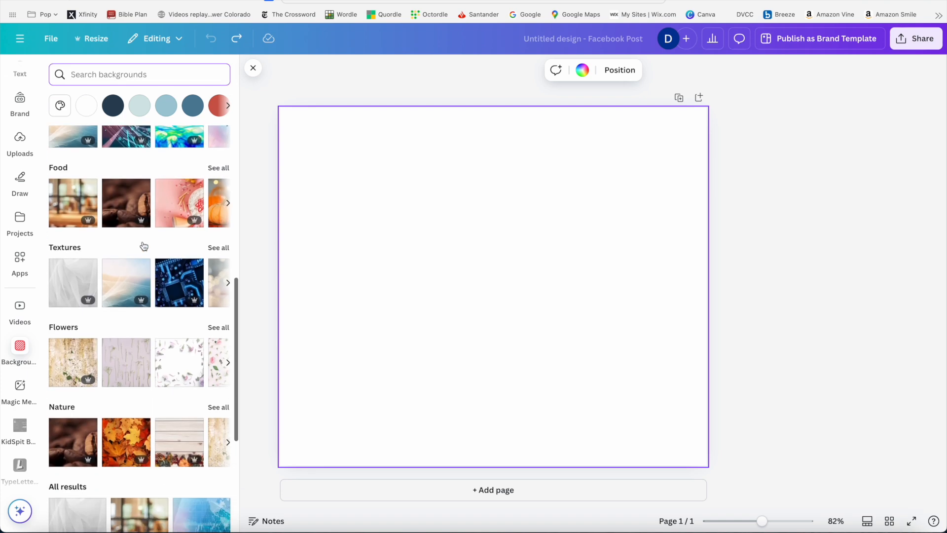
{"action": "scroll", "coordinate": [144, 245], "scroll_direction": "down", "scroll_amount": 10}
{"action": "scroll", "coordinate": [142, 241], "scroll_direction": "up", "scroll_amount": 15}
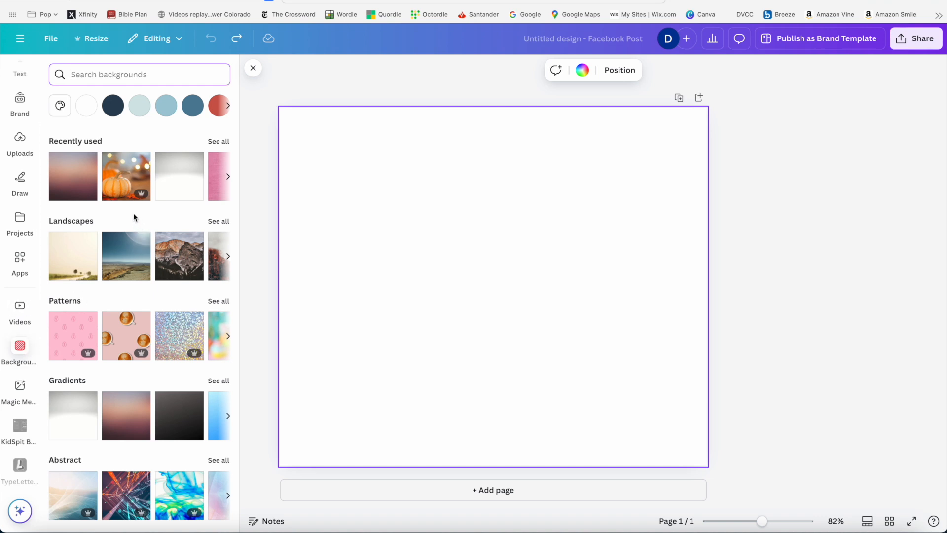
{"action": "scroll", "coordinate": [21, 184], "scroll_direction": "up", "scroll_amount": 2}
Add the recently used pink brushed-circle graphic from the Graphics elements to the blank page.
{"action": "left_click", "coordinate": [20, 113]}
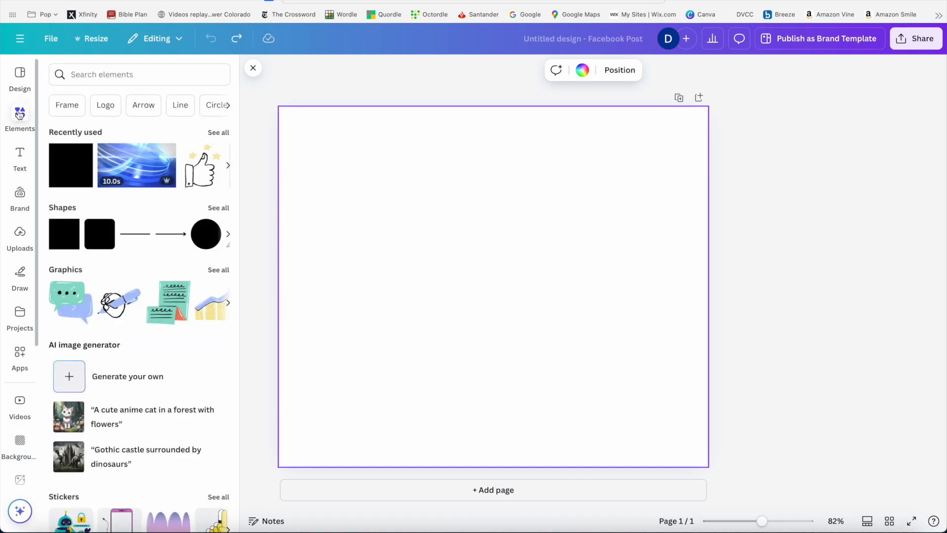
{"action": "scroll", "coordinate": [151, 220], "scroll_direction": "down", "scroll_amount": 2}
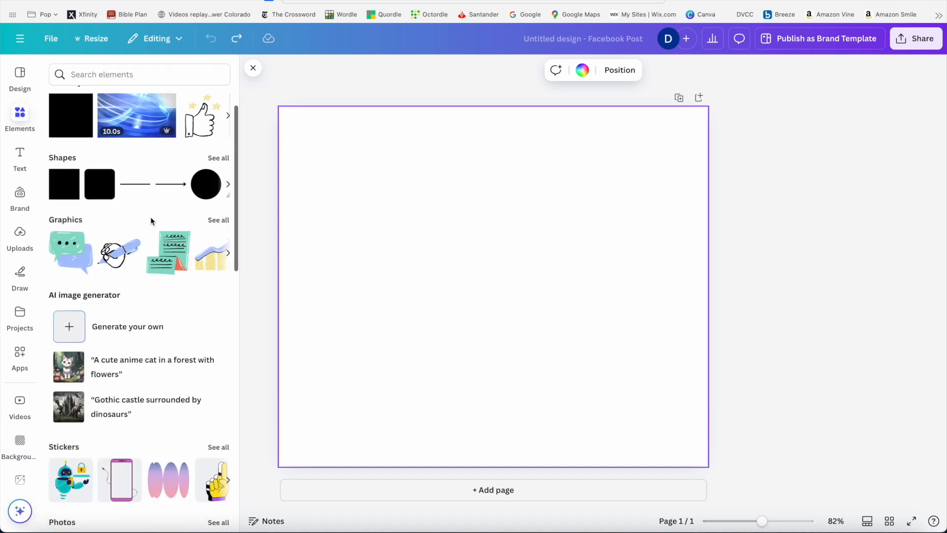
{"action": "left_click", "coordinate": [217, 222]}
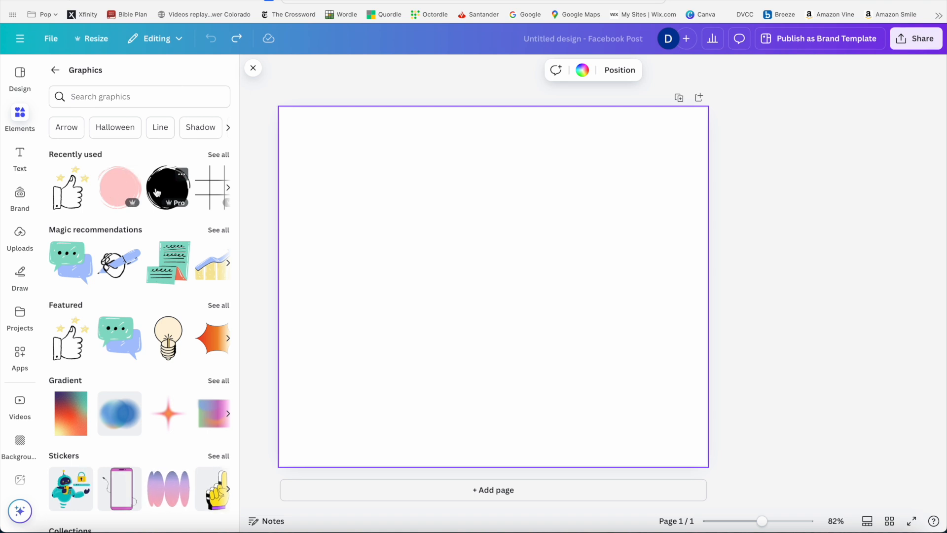
{"action": "left_click", "coordinate": [120, 194]}
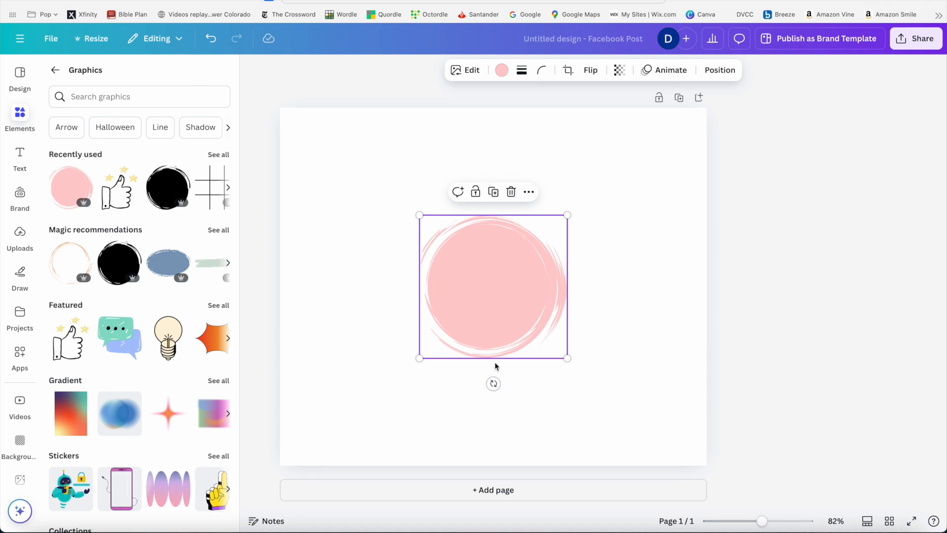
Practise enlarging and shrinking the pink circle from its corners, and re-centre it on the page.
{"action": "left_click_drag", "start_coordinate": [568, 216], "coordinate": [658, 128]}
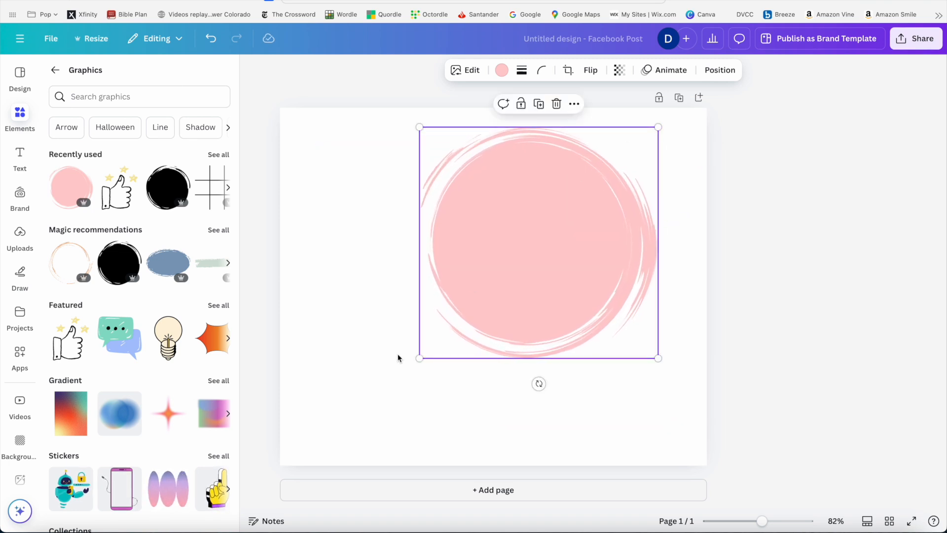
{"action": "left_click_drag", "start_coordinate": [418, 358], "coordinate": [281, 438]}
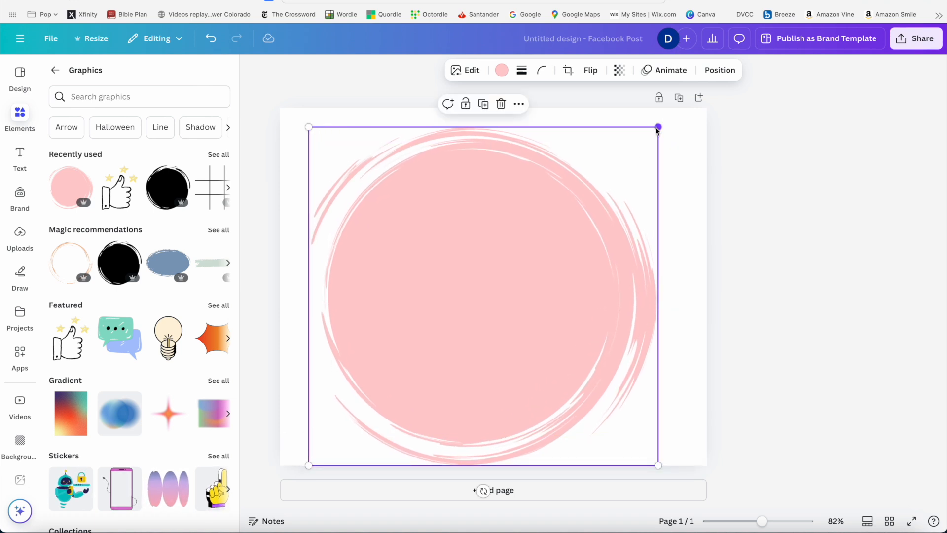
{"action": "left_click_drag", "start_coordinate": [656, 127], "coordinate": [580, 210]}
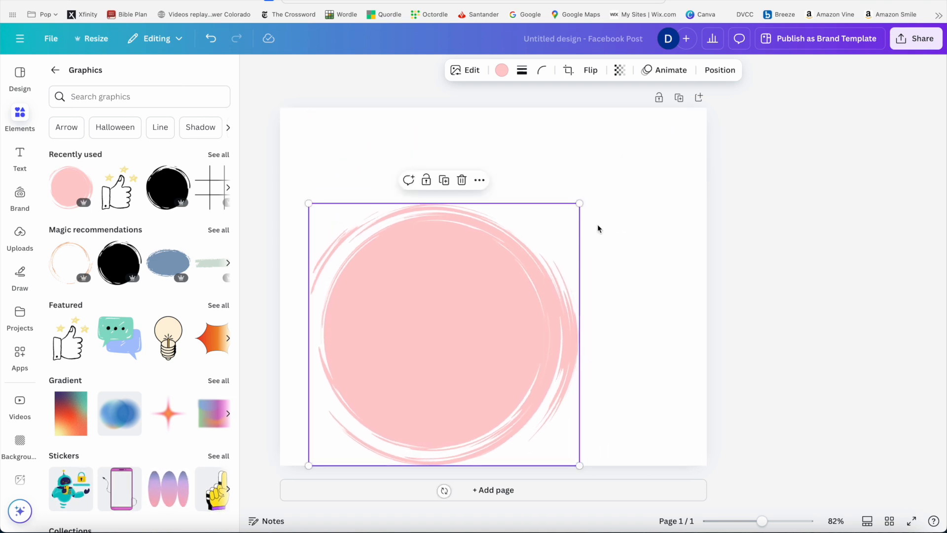
{"action": "left_click_drag", "start_coordinate": [498, 319], "coordinate": [543, 274]}
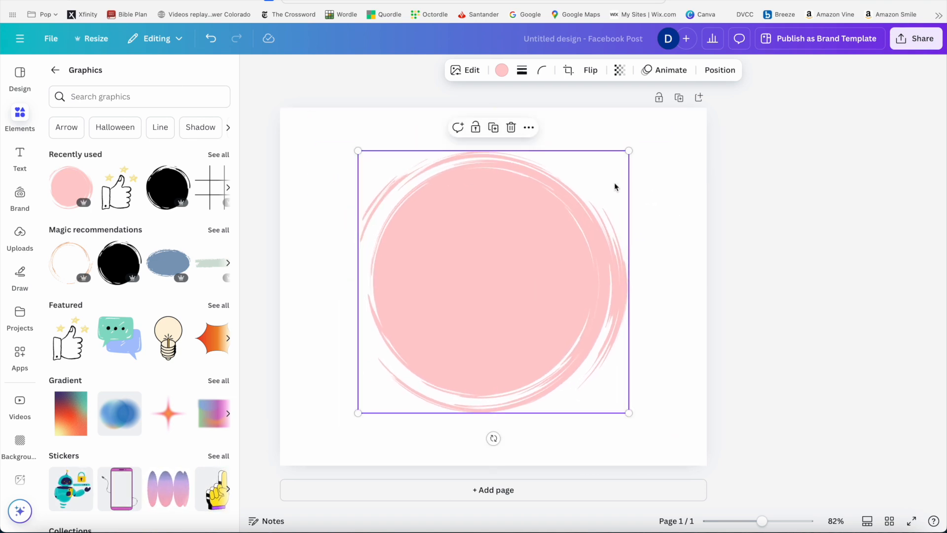
{"action": "left_click_drag", "start_coordinate": [630, 150], "coordinate": [551, 267]}
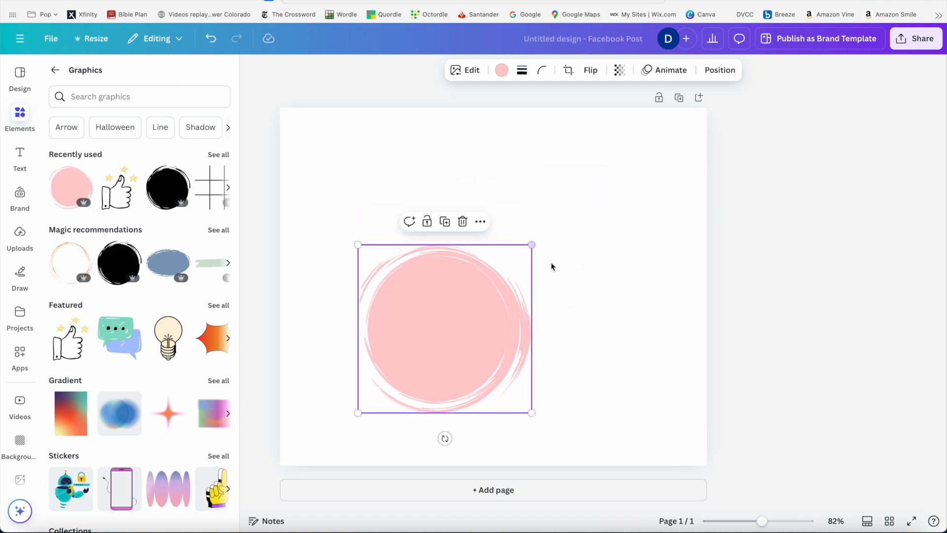
{"action": "left_click_drag", "start_coordinate": [484, 332], "coordinate": [531, 290]}
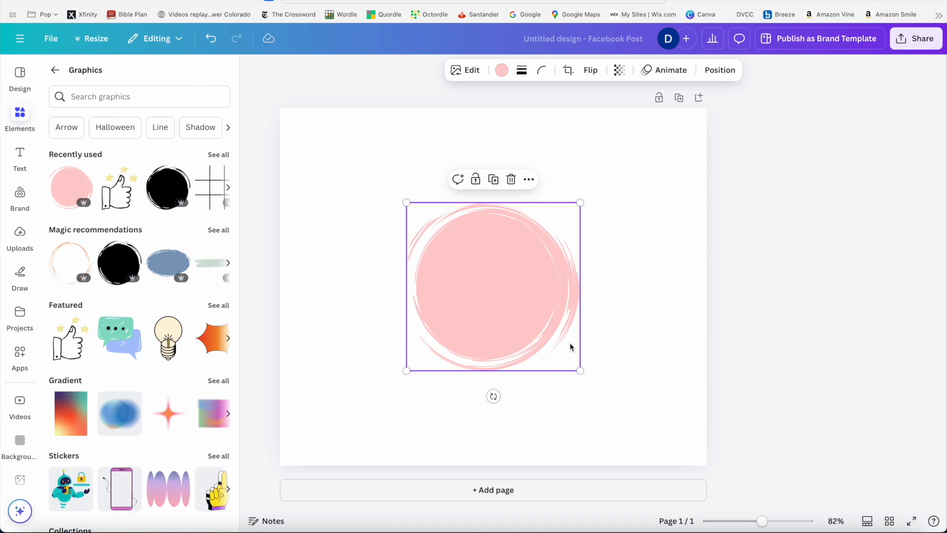
Practise deselecting and reselecting the pink circle on the page.
{"action": "left_click", "coordinate": [336, 155]}
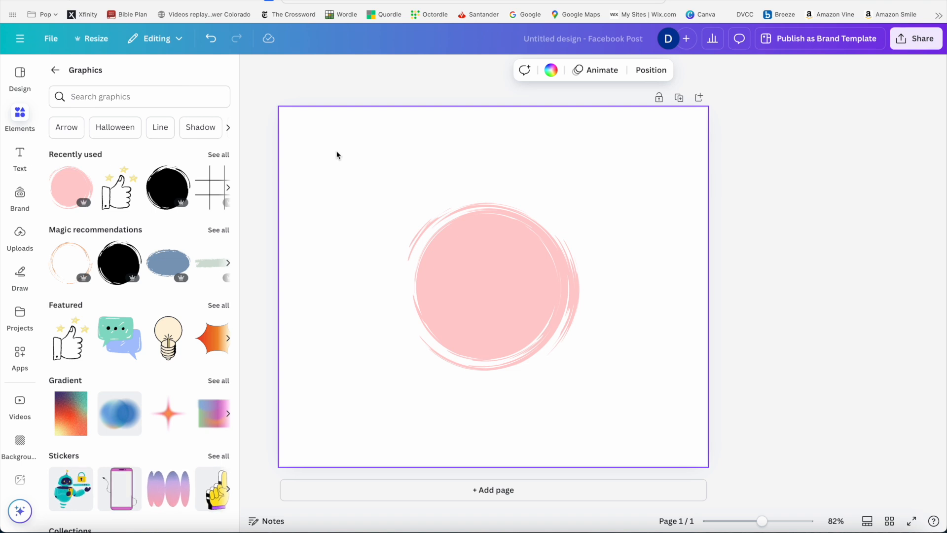
{"action": "left_click", "coordinate": [463, 259]}
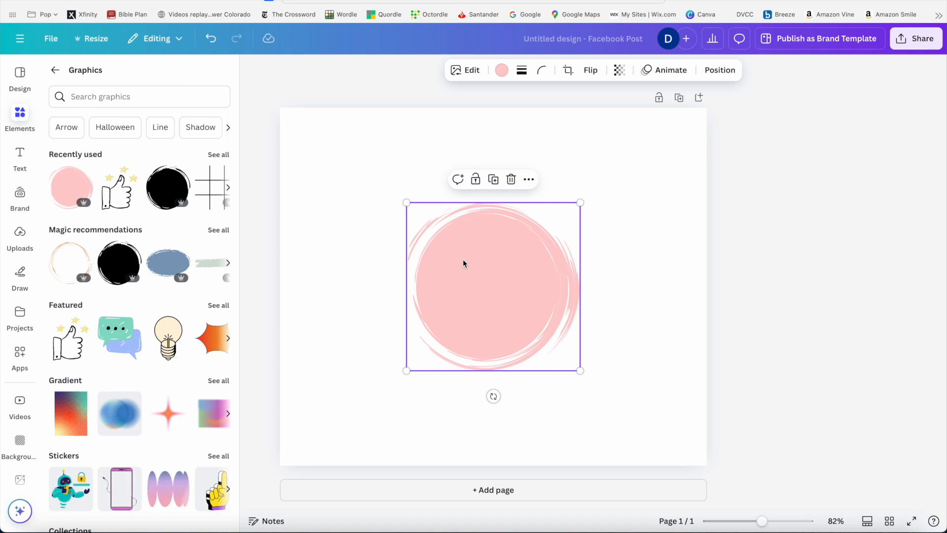
{"action": "left_click", "coordinate": [664, 296]}
{"action": "left_click", "coordinate": [513, 342]}
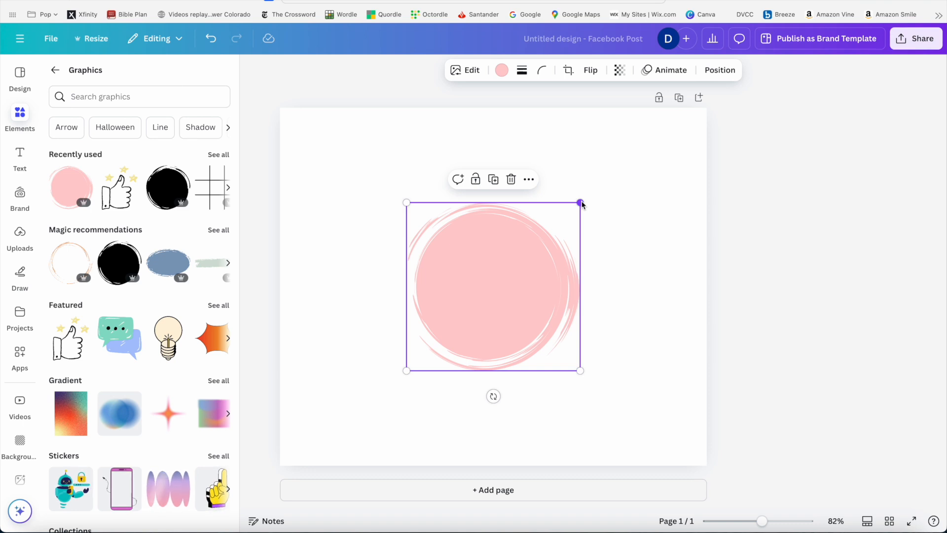
Enlarge the pink circle from the page's upper-left corner to the full page height and centre it horizontally.
{"action": "left_click_drag", "start_coordinate": [502, 309], "coordinate": [378, 218]}
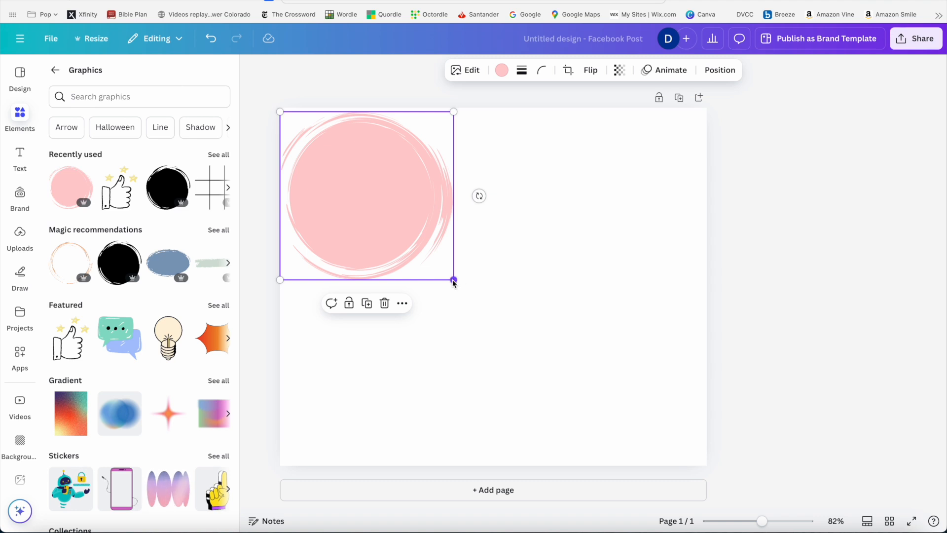
{"action": "left_click_drag", "start_coordinate": [453, 280], "coordinate": [688, 424]}
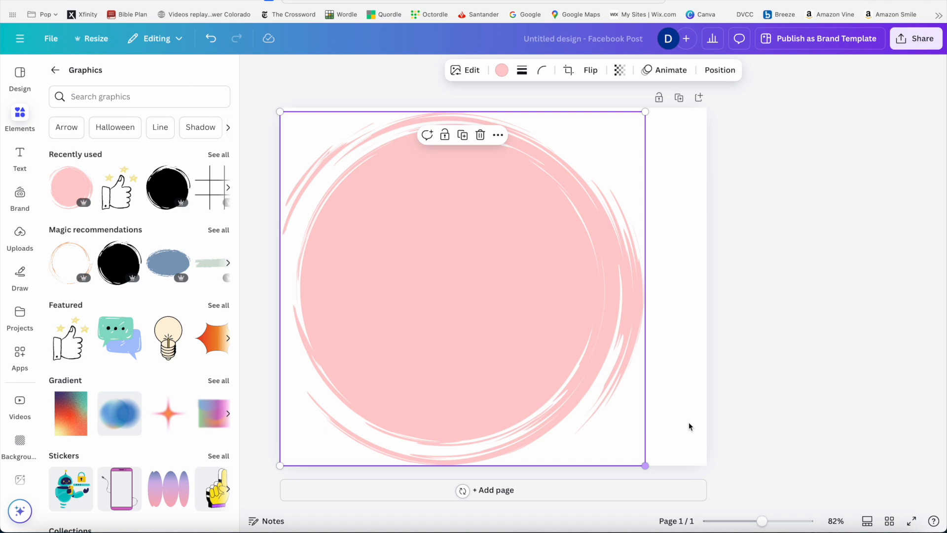
{"action": "left_click_drag", "start_coordinate": [647, 114], "coordinate": [650, 111]}
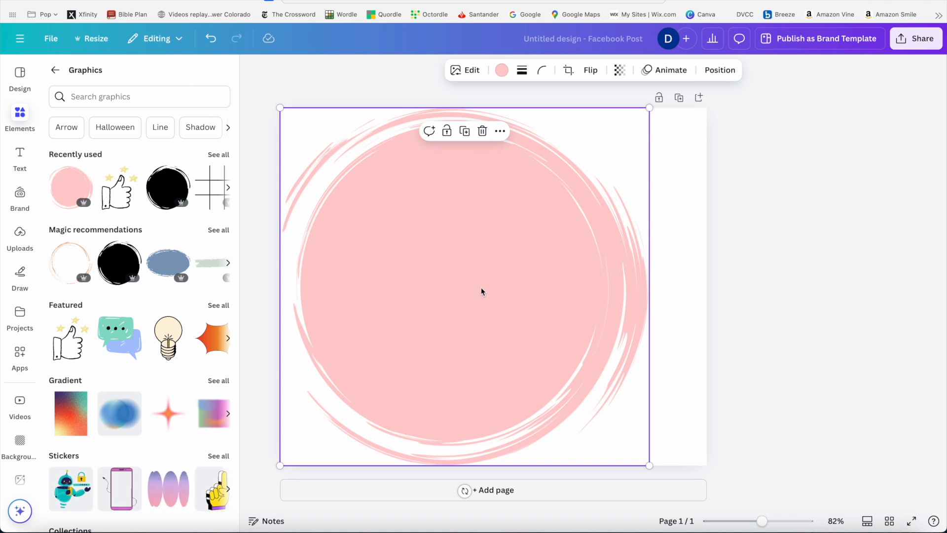
{"action": "left_click_drag", "start_coordinate": [481, 287], "coordinate": [499, 287]}
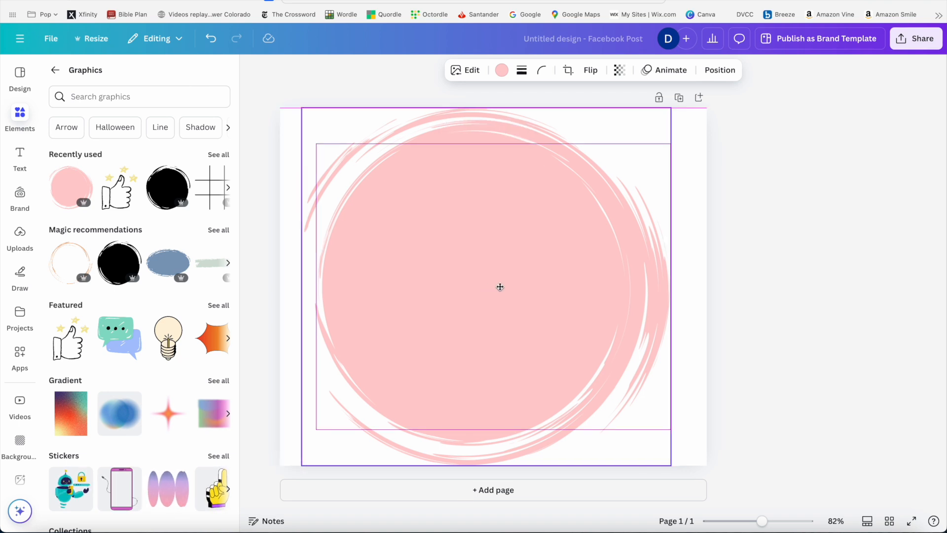
{"action": "left_click_drag", "start_coordinate": [499, 287], "coordinate": [506, 287]}
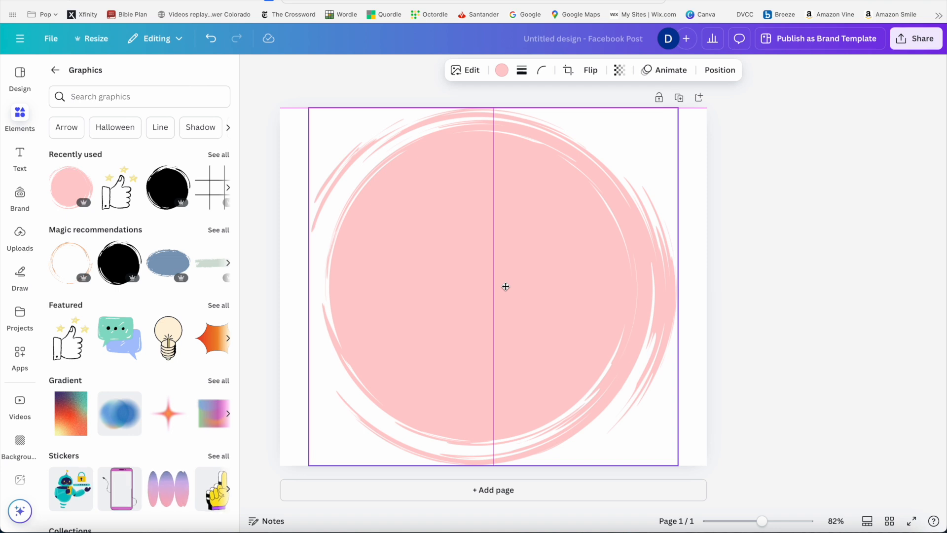
{"action": "left_click_drag", "start_coordinate": [506, 286], "coordinate": [505, 285]}
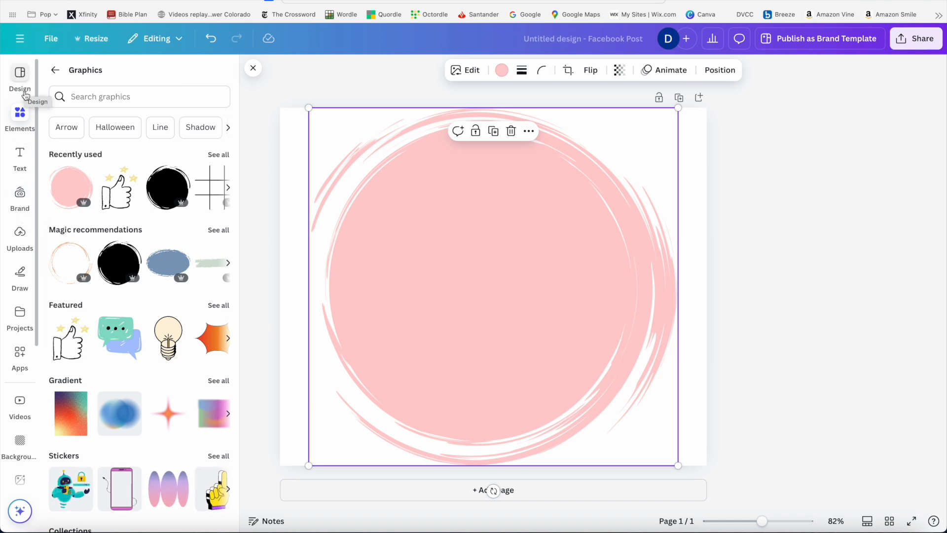
Add the uploaded picture of the two Eastport Series books over the pink circle and remove its background.
{"action": "left_click", "coordinate": [21, 234]}
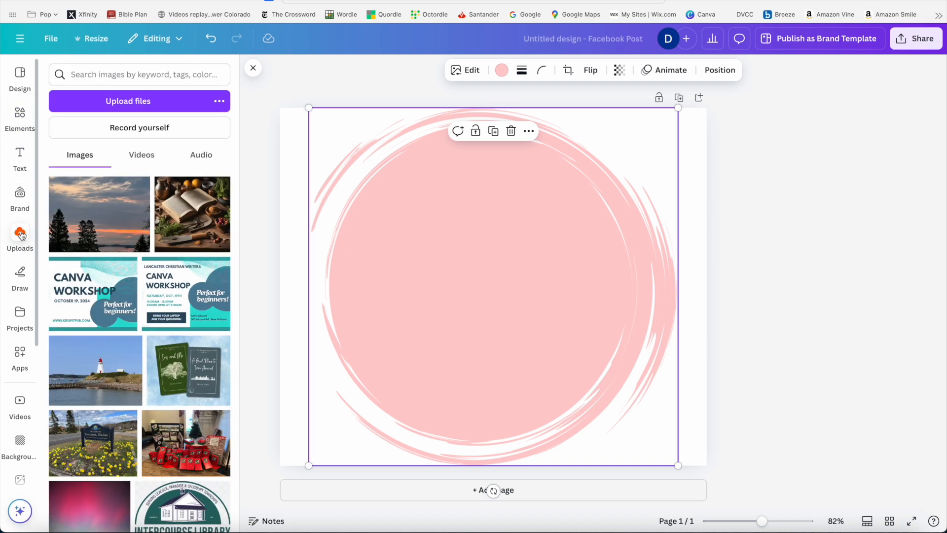
{"action": "left_click", "coordinate": [181, 373]}
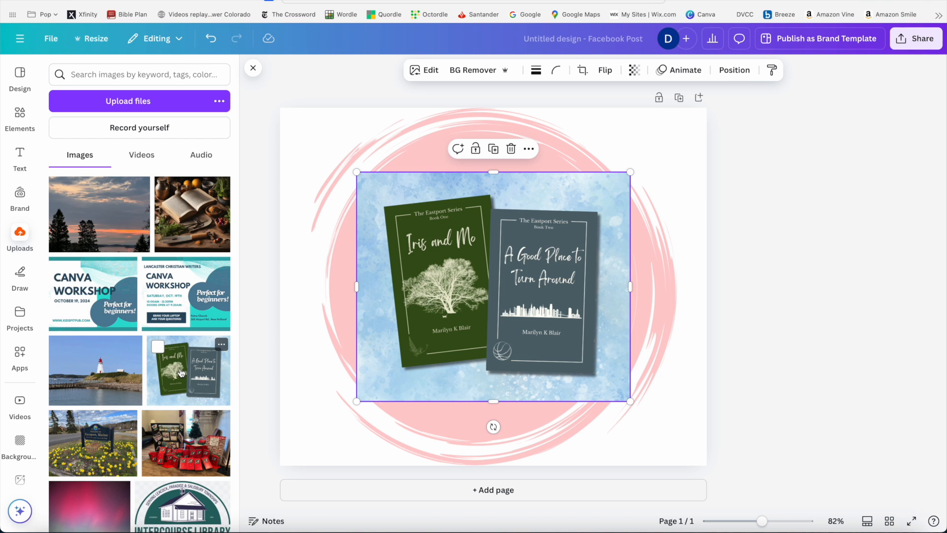
{"action": "left_click", "coordinate": [461, 73]}
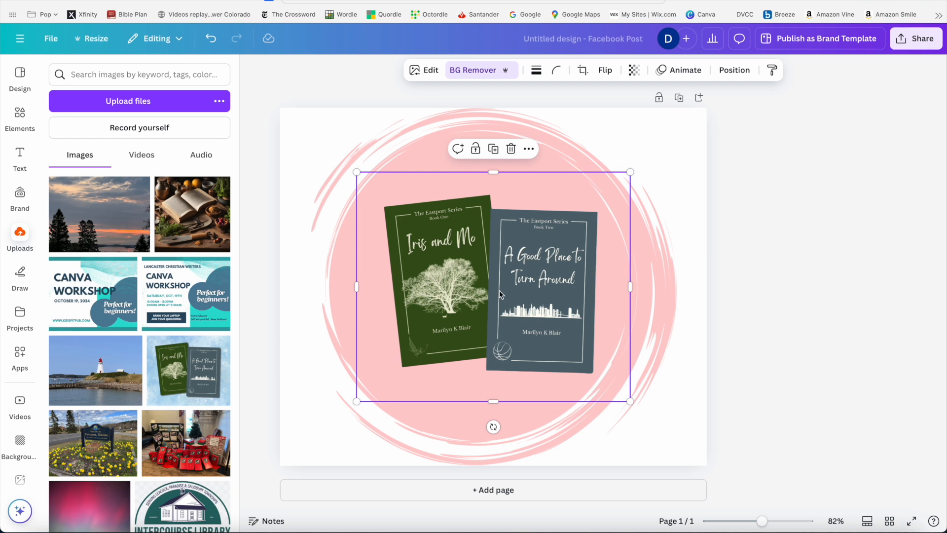
Make the book covers picture slightly smaller and position it in the upper-left part of the page.
{"action": "left_click_drag", "start_coordinate": [500, 294], "coordinate": [425, 292]}
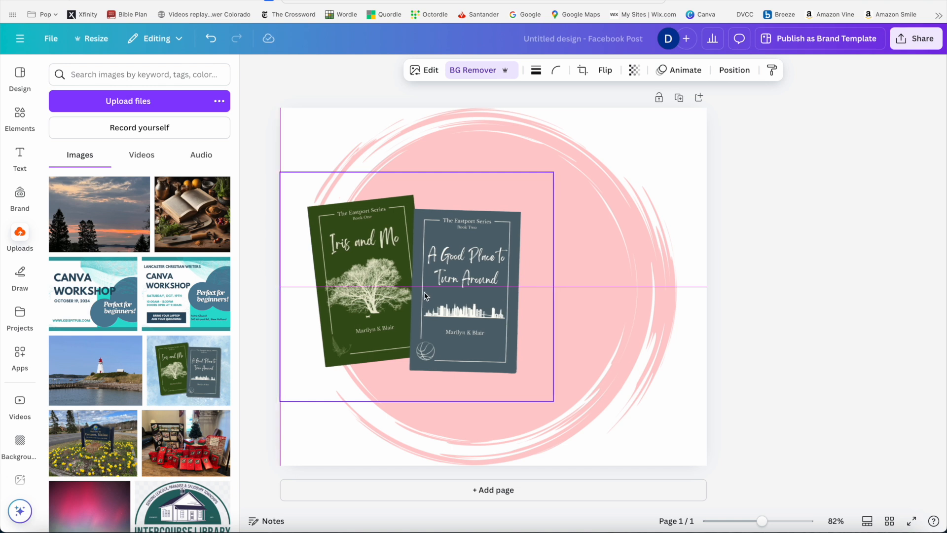
{"action": "left_click_drag", "start_coordinate": [424, 292], "coordinate": [424, 292]}
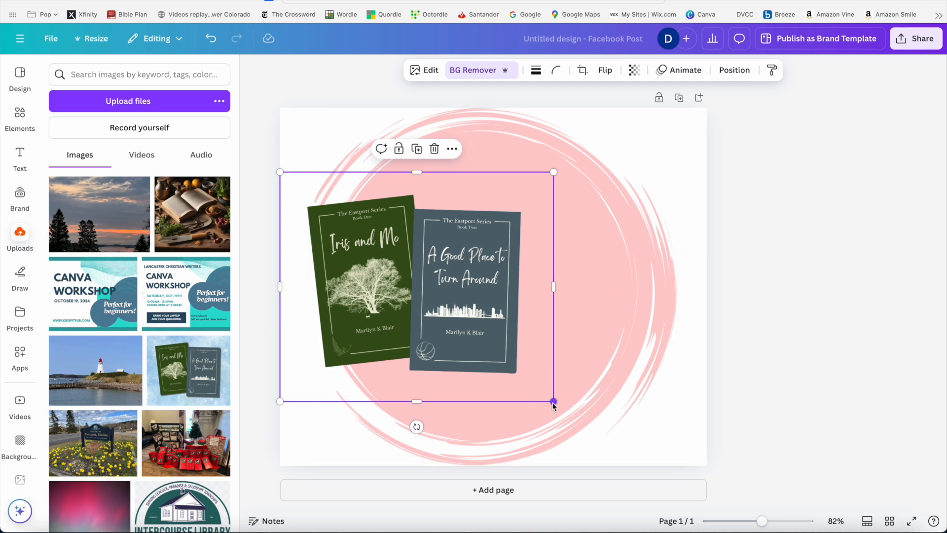
{"action": "left_click_drag", "start_coordinate": [552, 402], "coordinate": [506, 406]}
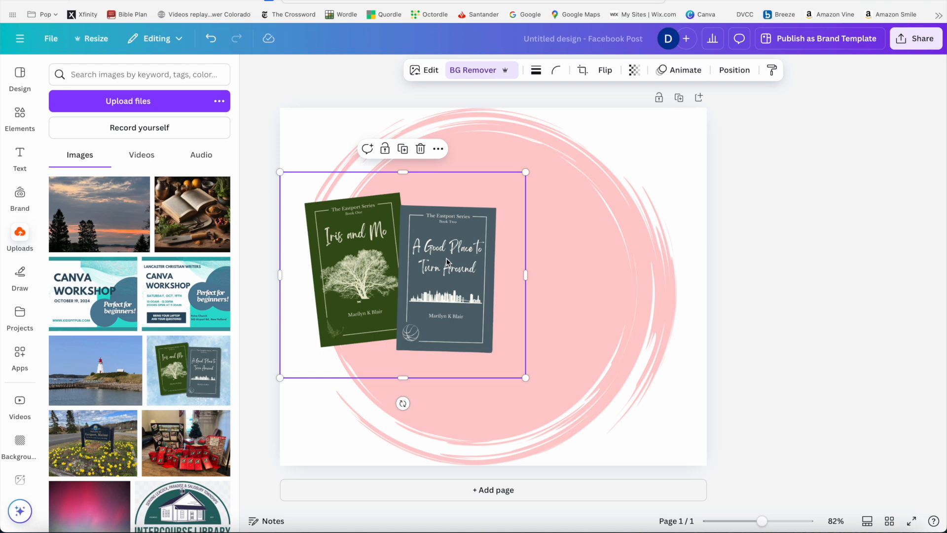
{"action": "left_click_drag", "start_coordinate": [448, 259], "coordinate": [430, 224]}
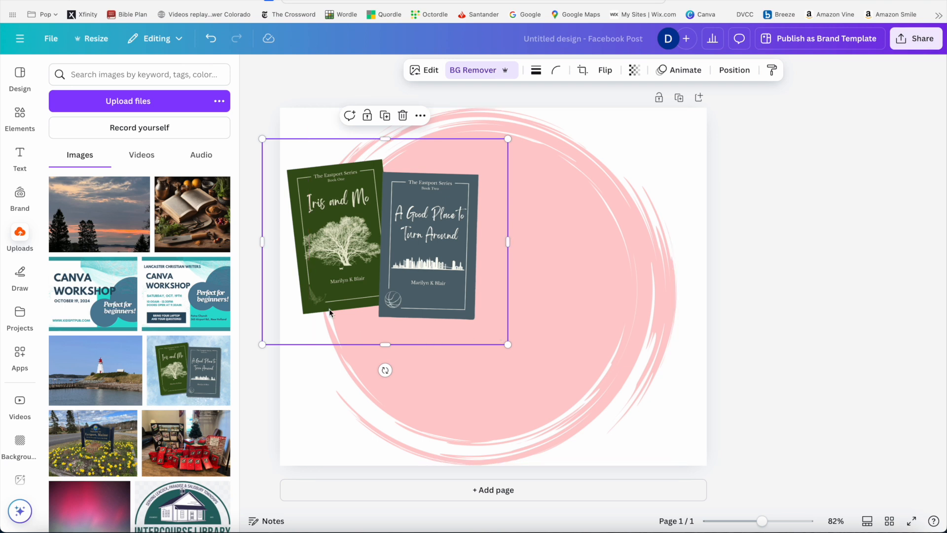
{"action": "left_click", "coordinate": [693, 162]}
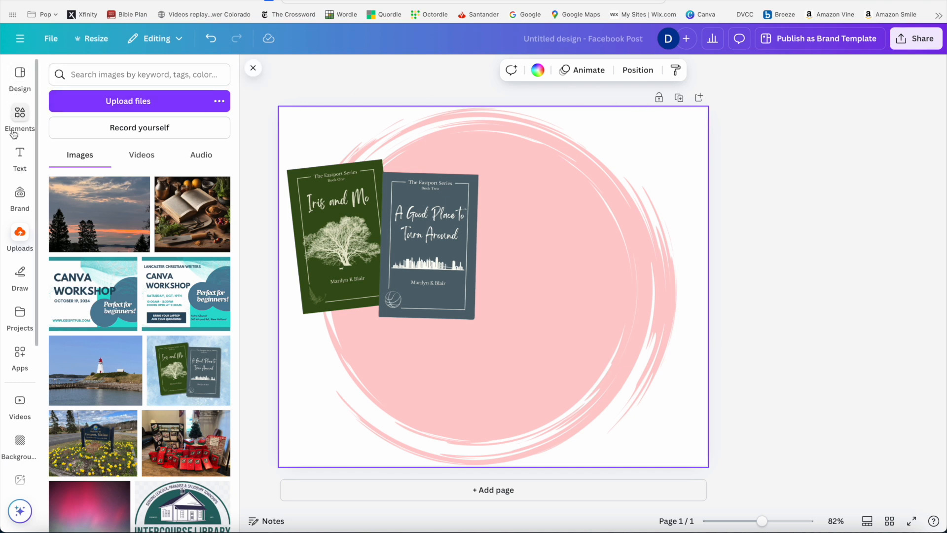
Add a Title, a Subtitle and a Heading text box in the Kid Spit Pub brand styles to the page.
{"action": "left_click", "coordinate": [21, 155]}
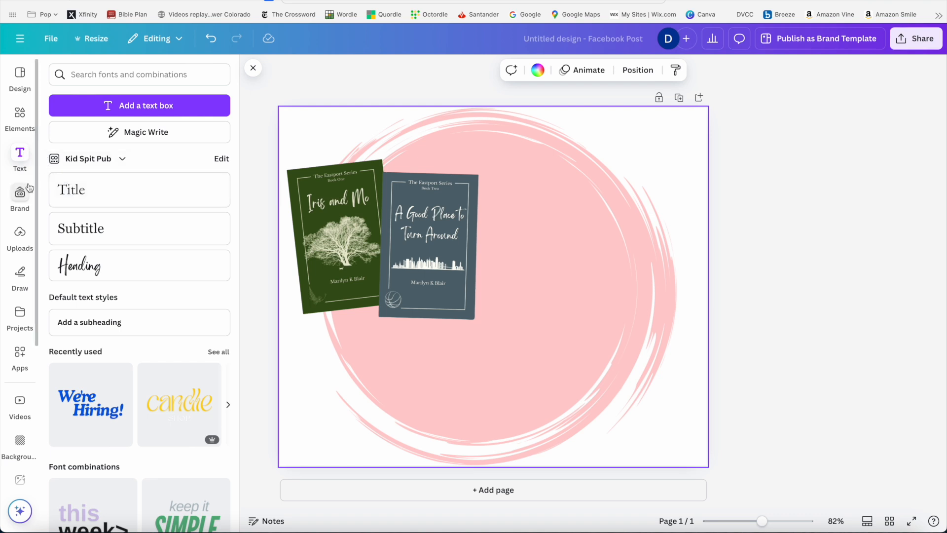
{"action": "left_click", "coordinate": [71, 189]}
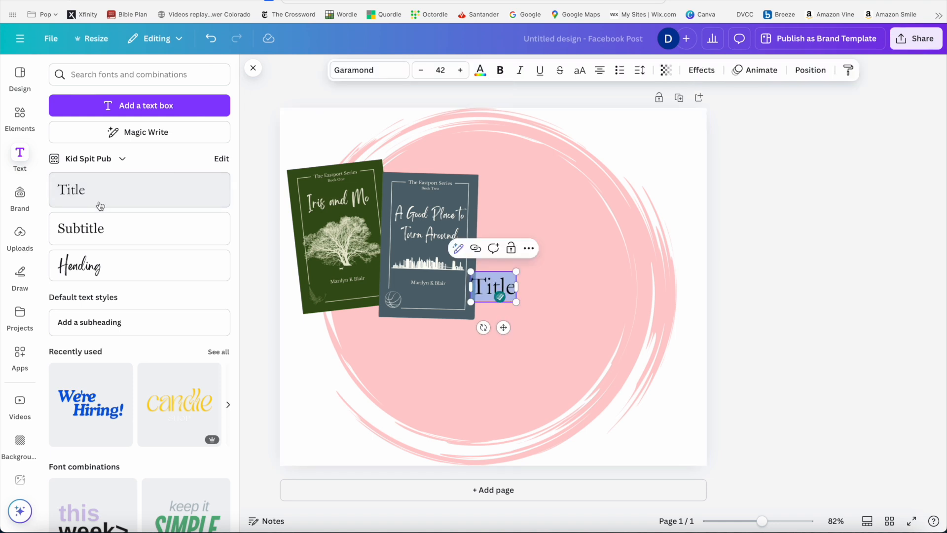
{"action": "left_click", "coordinate": [89, 235]}
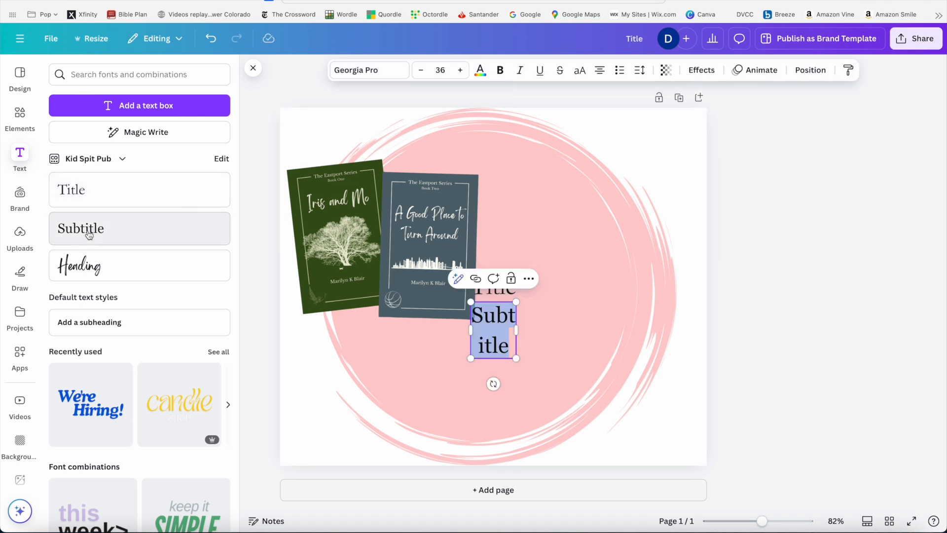
{"action": "left_click", "coordinate": [86, 267]}
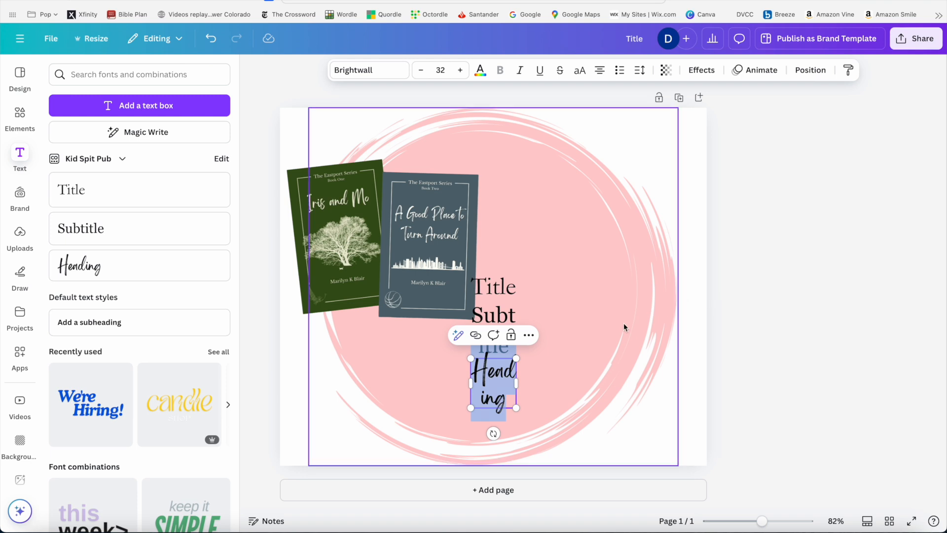
{"action": "left_click", "coordinate": [590, 382]}
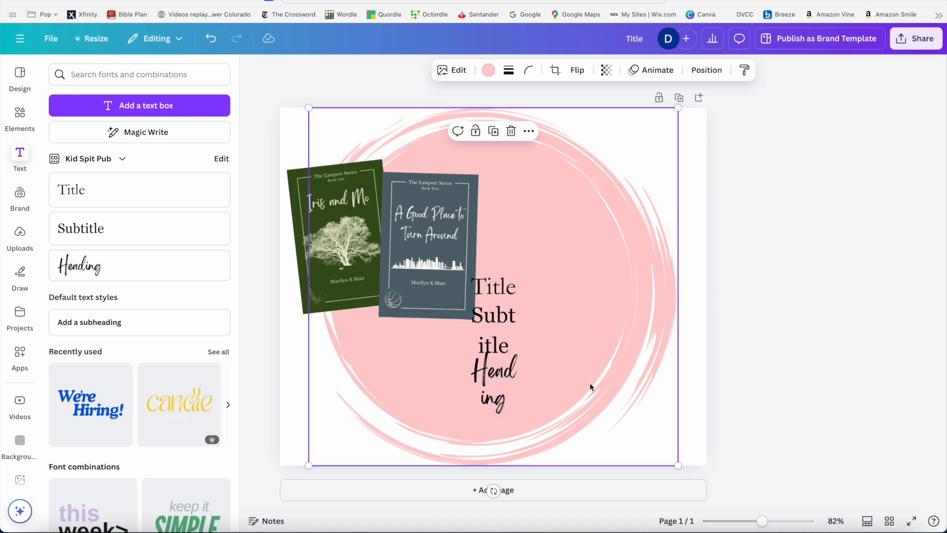
{"action": "left_click", "coordinate": [511, 318]}
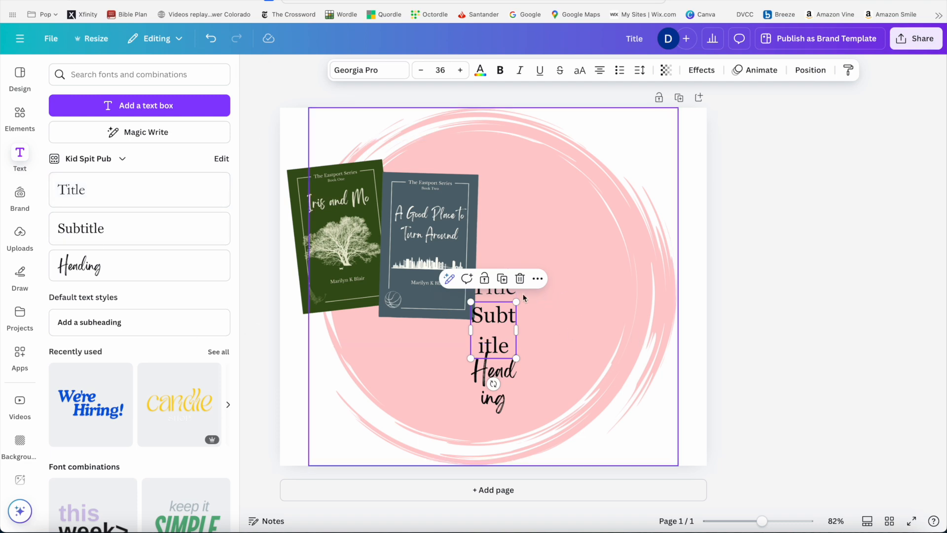
{"action": "left_click", "coordinate": [697, 289]}
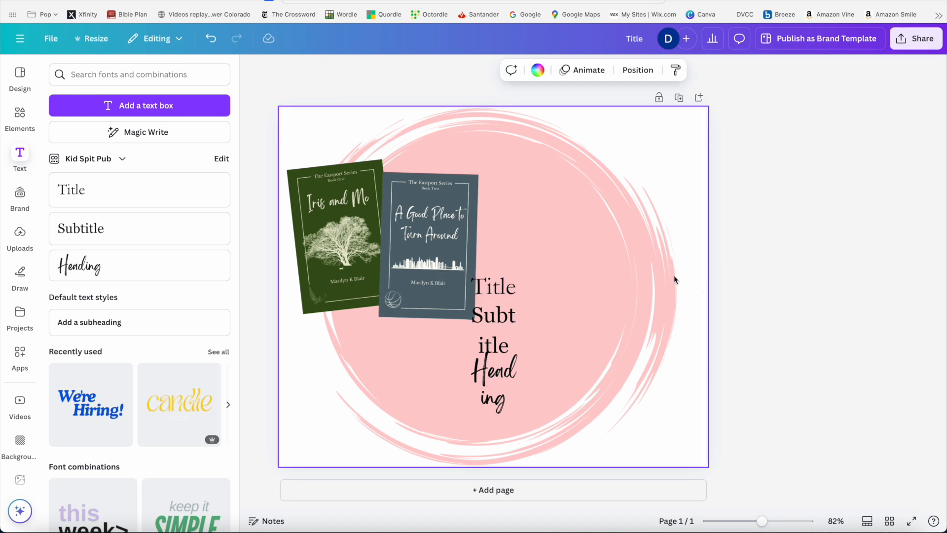
Move the Title text to the right of the book covers and widen its text box to fill the space beside them.
{"action": "left_click", "coordinate": [499, 288]}
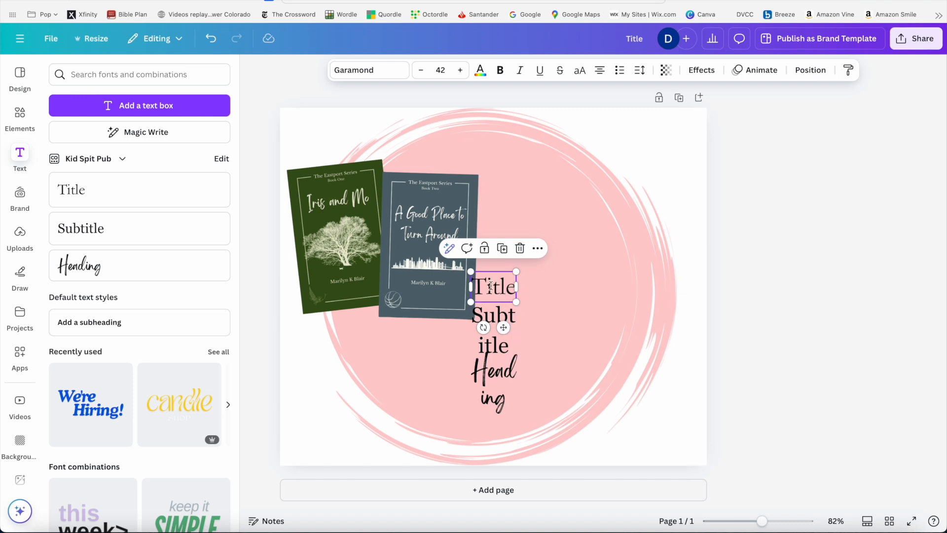
{"action": "left_click_drag", "start_coordinate": [489, 289], "coordinate": [527, 238]}
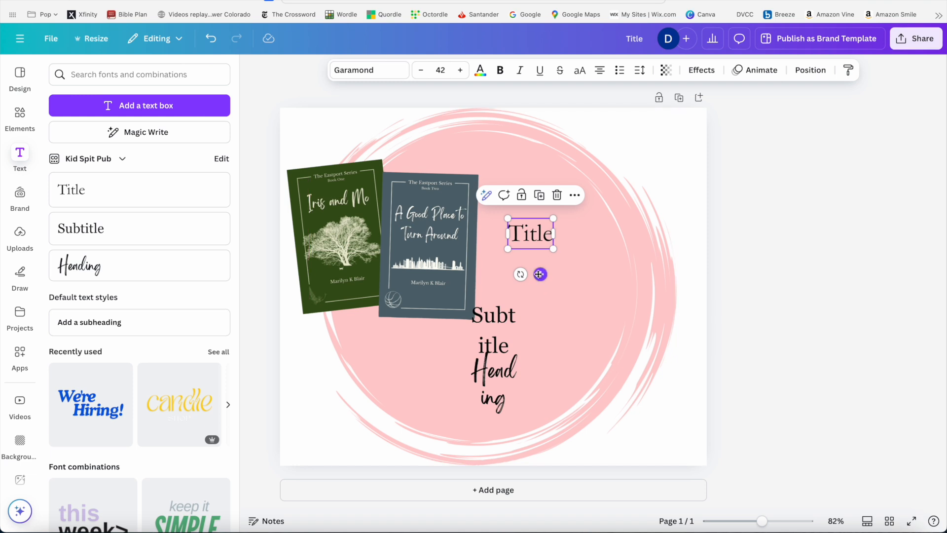
{"action": "mouse_move", "coordinate": [540, 274]}
{"action": "left_mouse_down"}
{"action": "mouse_move", "coordinate": [596, 245]}
{"action": "mouse_move", "coordinate": [543, 298]}
{"action": "mouse_move", "coordinate": [544, 244]}
{"action": "mouse_move", "coordinate": [565, 267]}
{"action": "mouse_move", "coordinate": [549, 267]}
{"action": "left_mouse_up"}
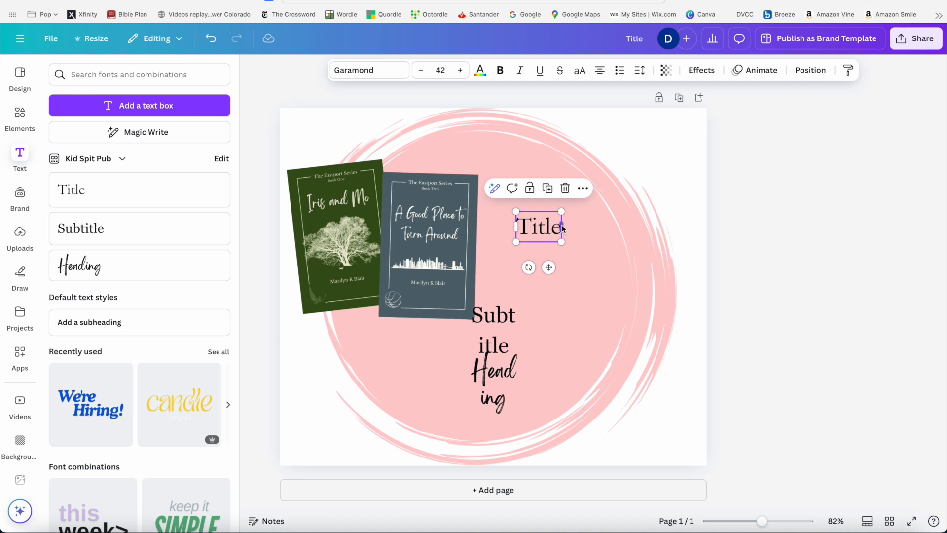
{"action": "left_click_drag", "start_coordinate": [562, 228], "coordinate": [693, 240]}
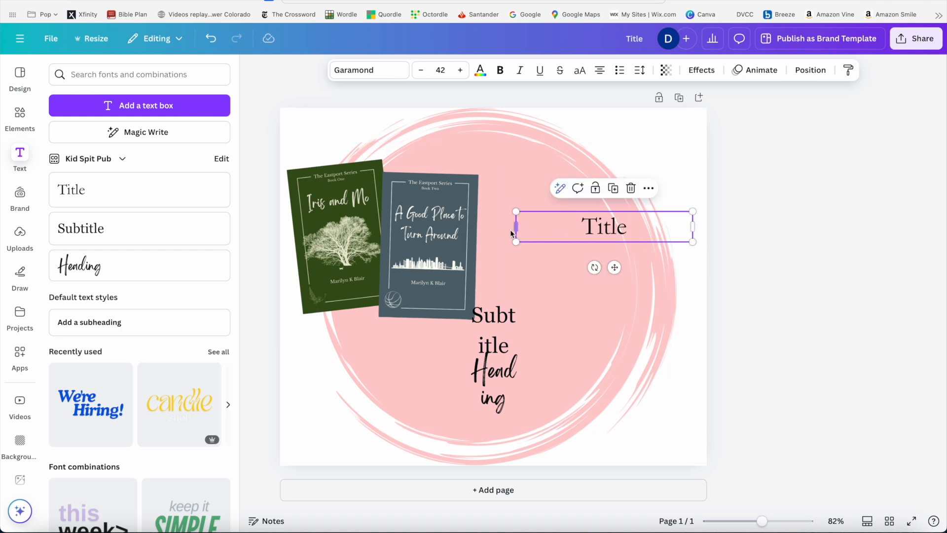
{"action": "mouse_move", "coordinate": [495, 230]}
{"action": "left_mouse_down"}
{"action": "mouse_move", "coordinate": [480, 227]}
{"action": "mouse_move", "coordinate": [494, 227]}
{"action": "left_mouse_up"}
Place the Subtitle text below the Title and stretch the Title box in both directions, from over the second book to near the page's right edge.
{"action": "left_click_drag", "start_coordinate": [494, 321], "coordinate": [549, 295]}
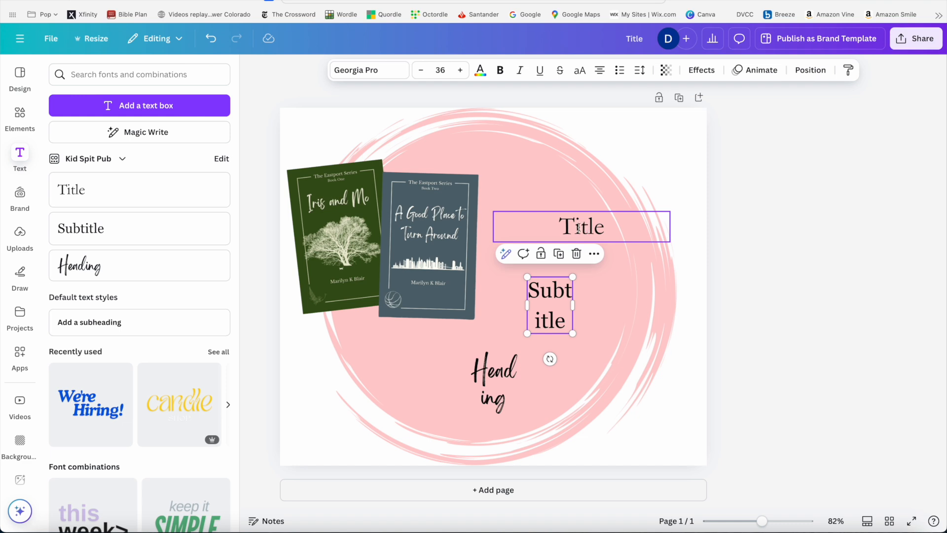
{"action": "left_click", "coordinate": [635, 226]}
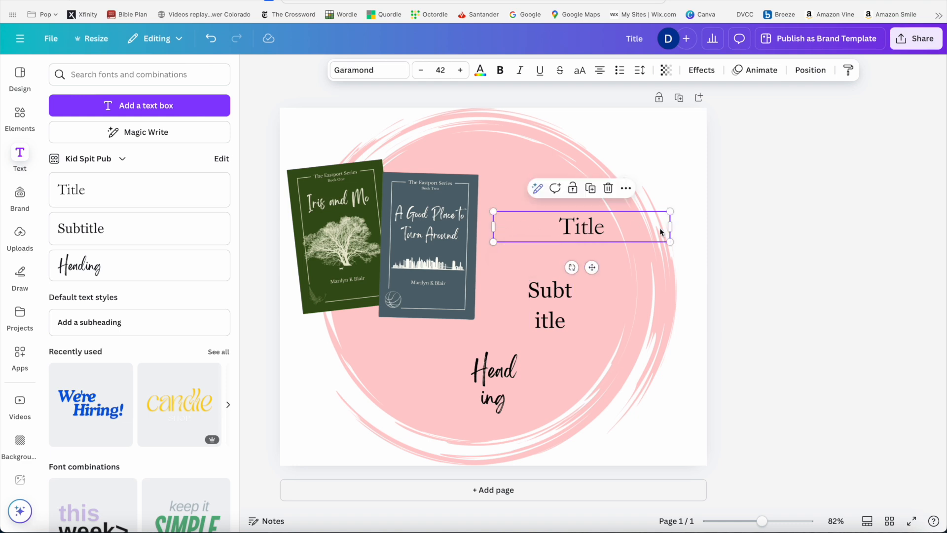
{"action": "left_click_drag", "start_coordinate": [670, 226], "coordinate": [698, 225]}
{"action": "left_click_drag", "start_coordinate": [492, 226], "coordinate": [444, 235]}
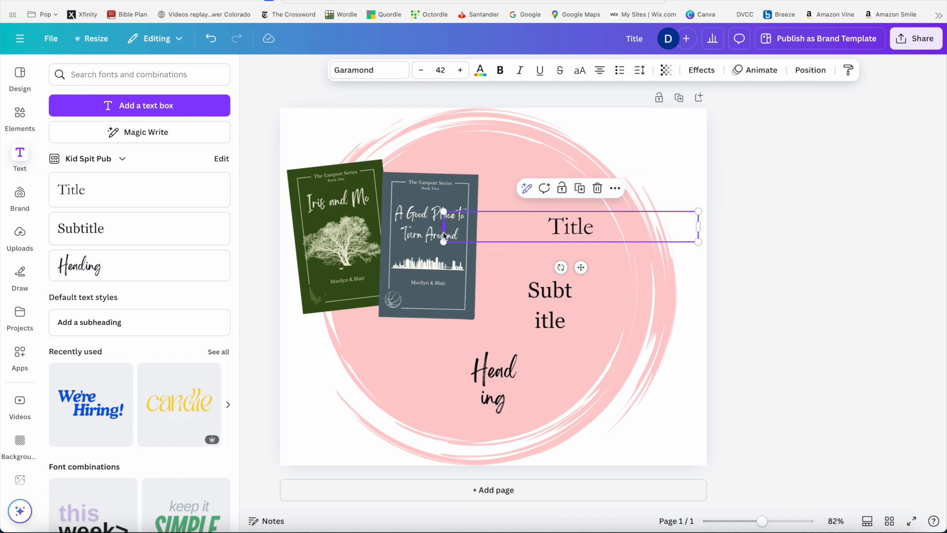
Delete the Subtitle and Heading text boxes and shift the Title text slightly to the left.
{"action": "left_click", "coordinate": [552, 302]}
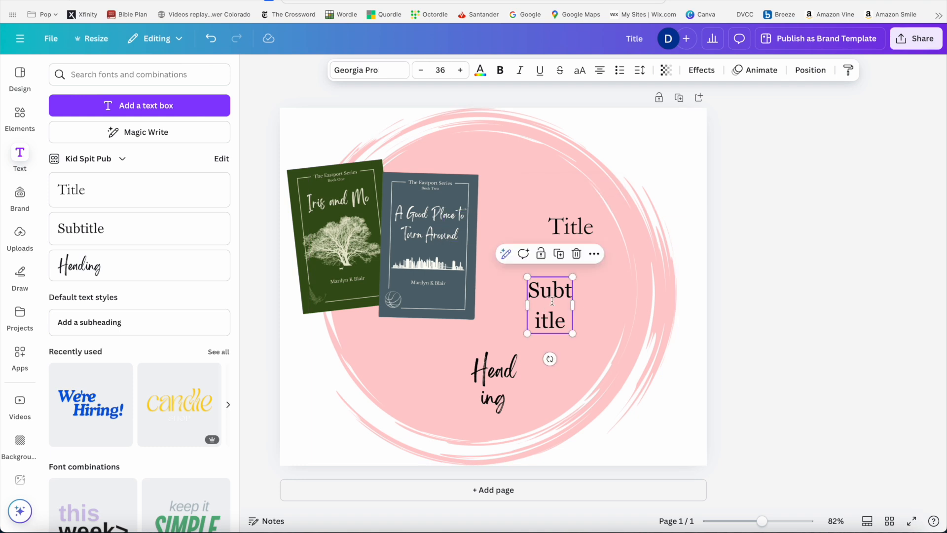
{"action": "left_click", "coordinate": [577, 254]}
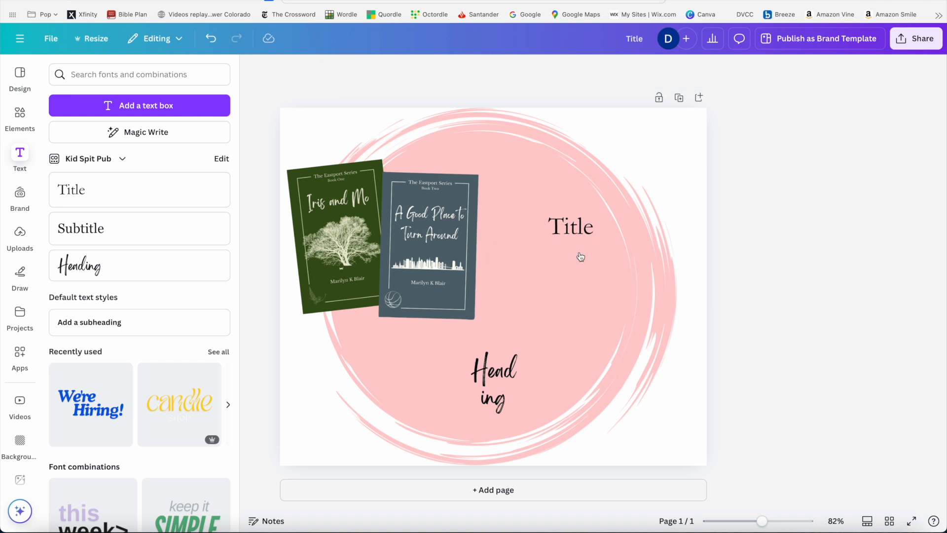
{"action": "left_click", "coordinate": [496, 380]}
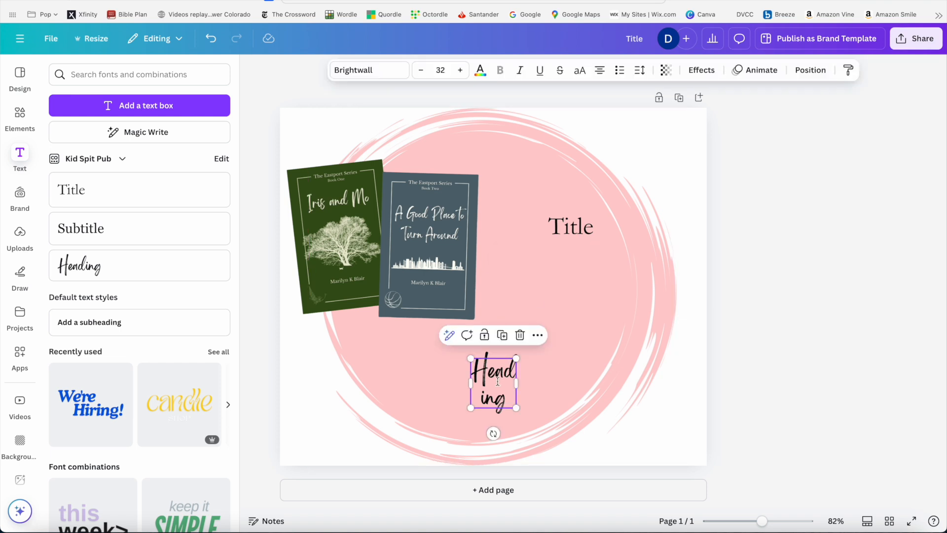
{"action": "key", "text": "Delete"}
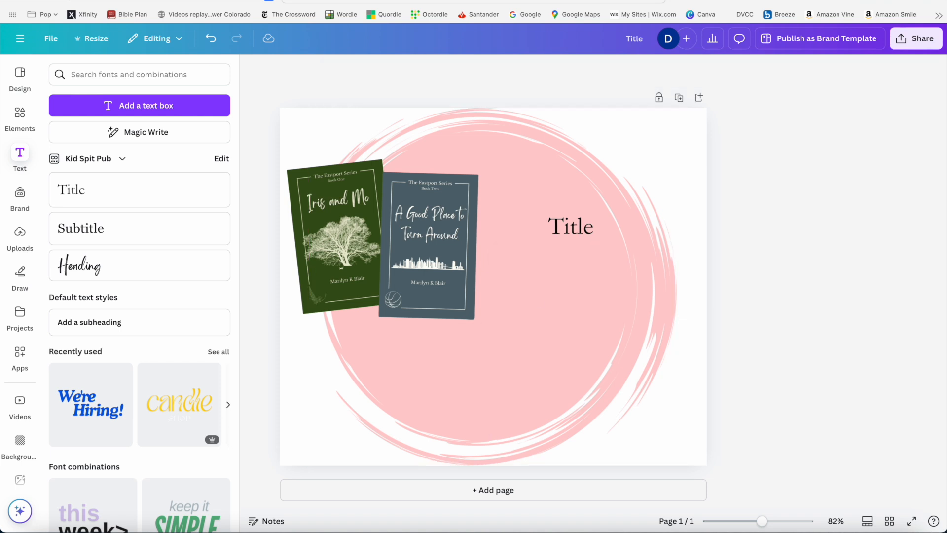
{"action": "left_click_drag", "start_coordinate": [571, 228], "coordinate": [539, 227]}
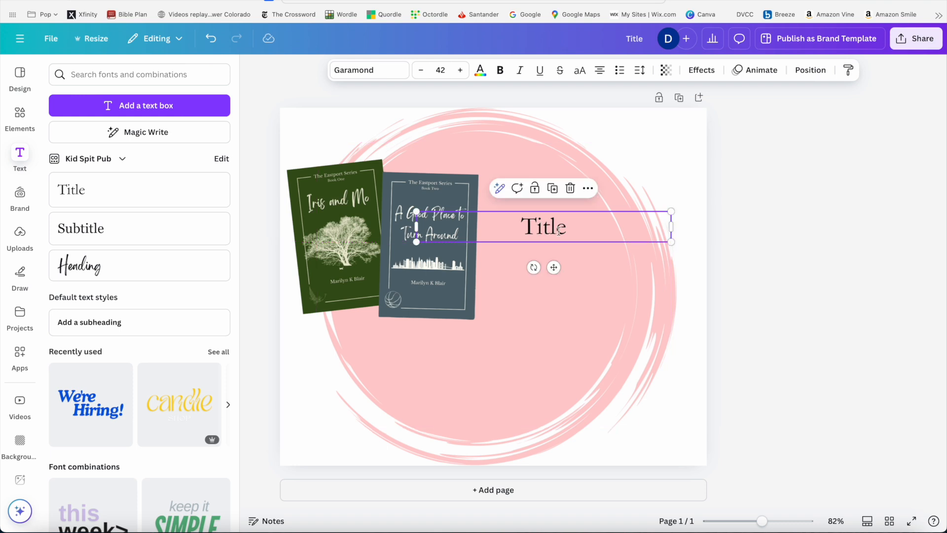
{"action": "double_click", "coordinate": [565, 231]}
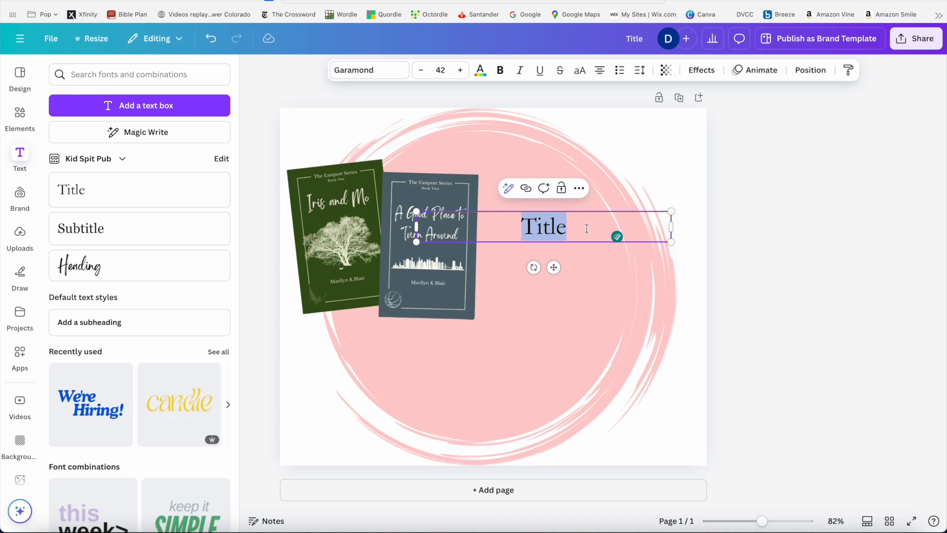
{"action": "left_click", "coordinate": [558, 315]}
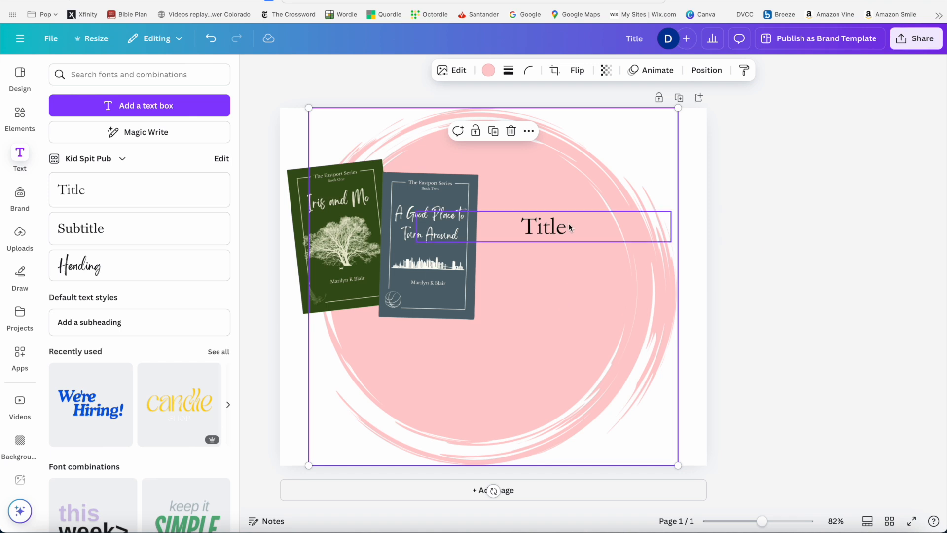
{"action": "type", "text": "sdf;lkjasdfklja"}
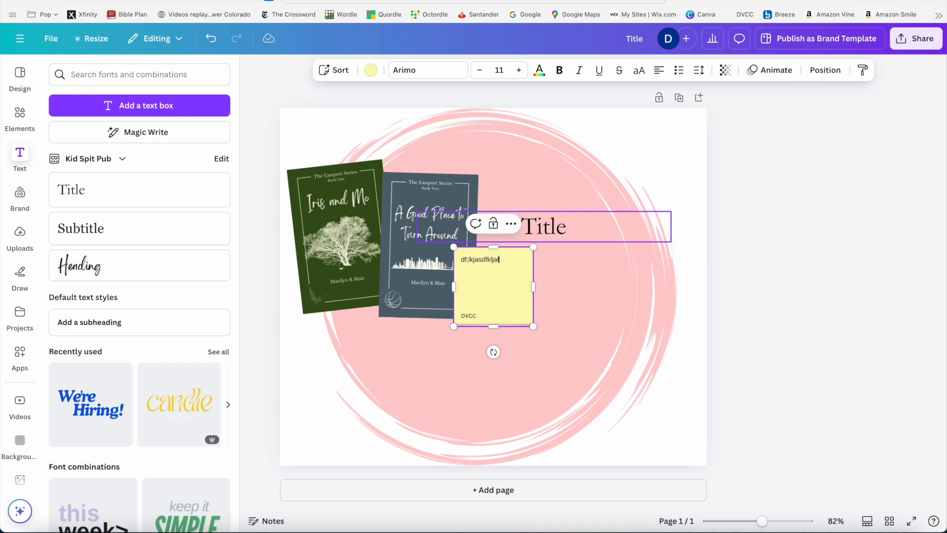
{"action": "type", "text": "f"}
{"action": "left_click", "coordinate": [552, 327]}
{"action": "left_click", "coordinate": [501, 303]}
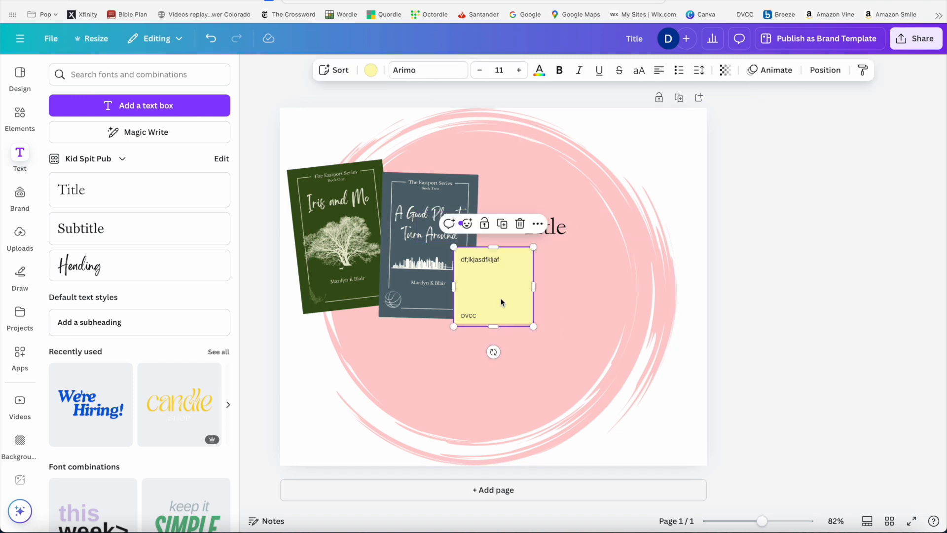
{"action": "key", "text": "Delete"}
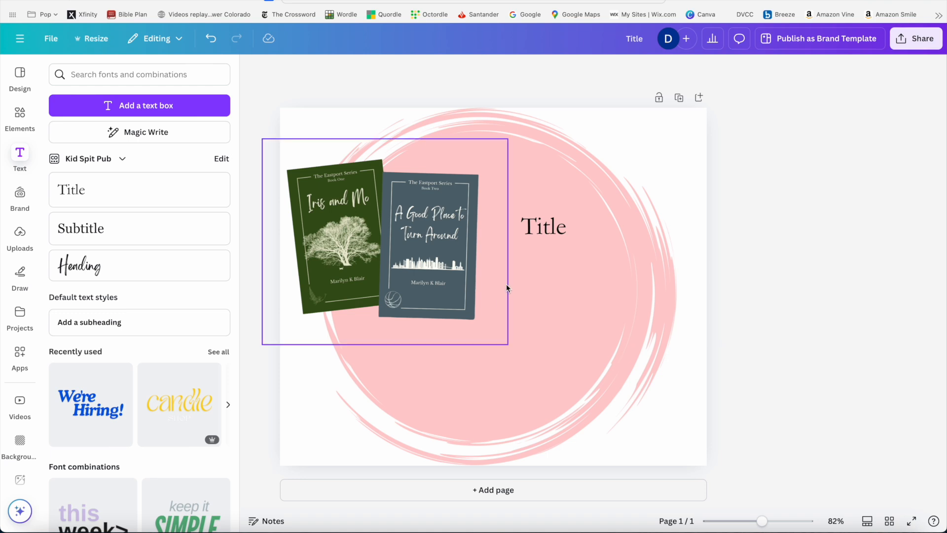
Replace the Title placeholder text with "Author Chat".
{"action": "left_click", "coordinate": [574, 226]}
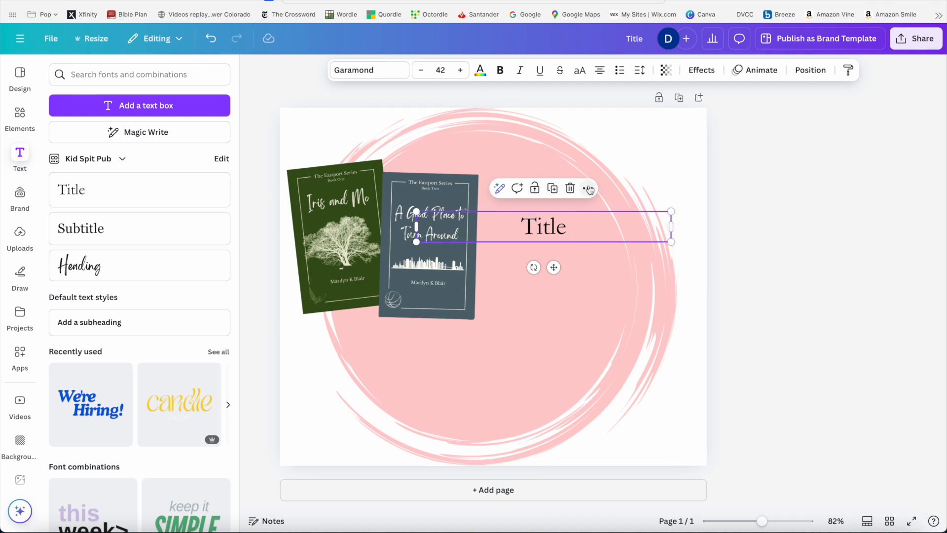
{"action": "double_click", "coordinate": [543, 236]}
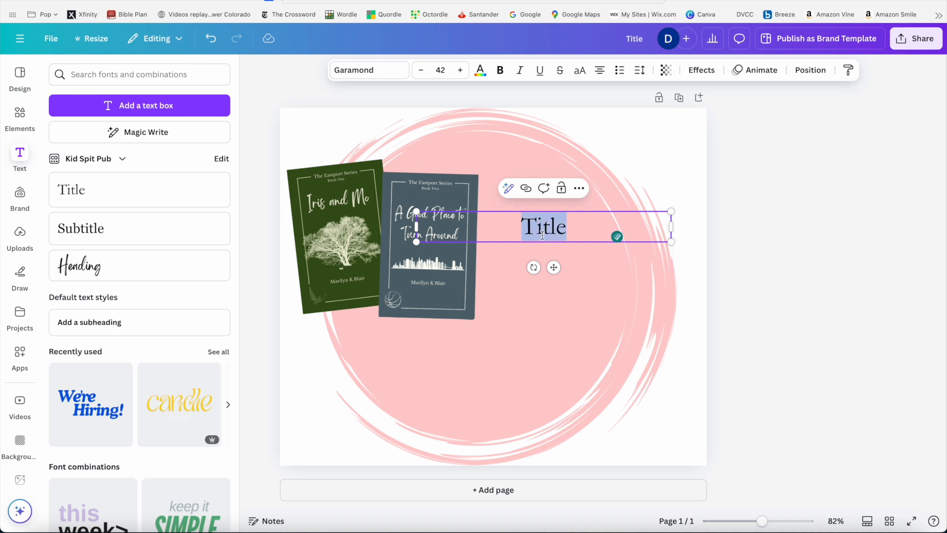
{"action": "type", "text": "A"}
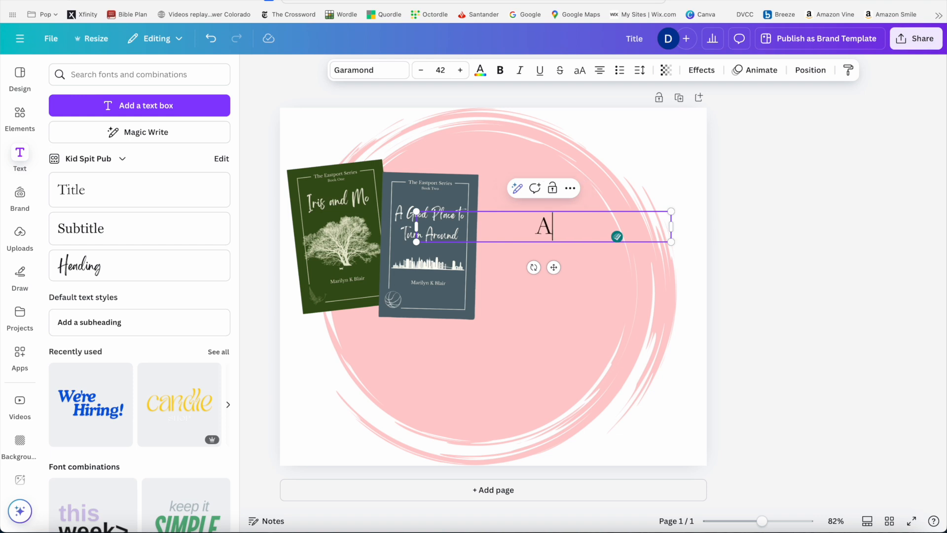
{"action": "type", "text": "uthor Chat"}
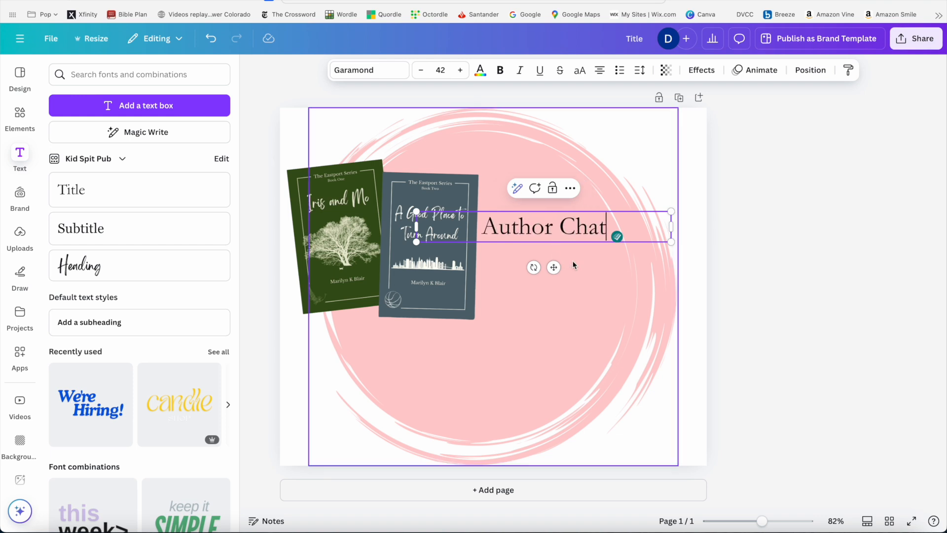
{"action": "left_click", "coordinate": [697, 166]}
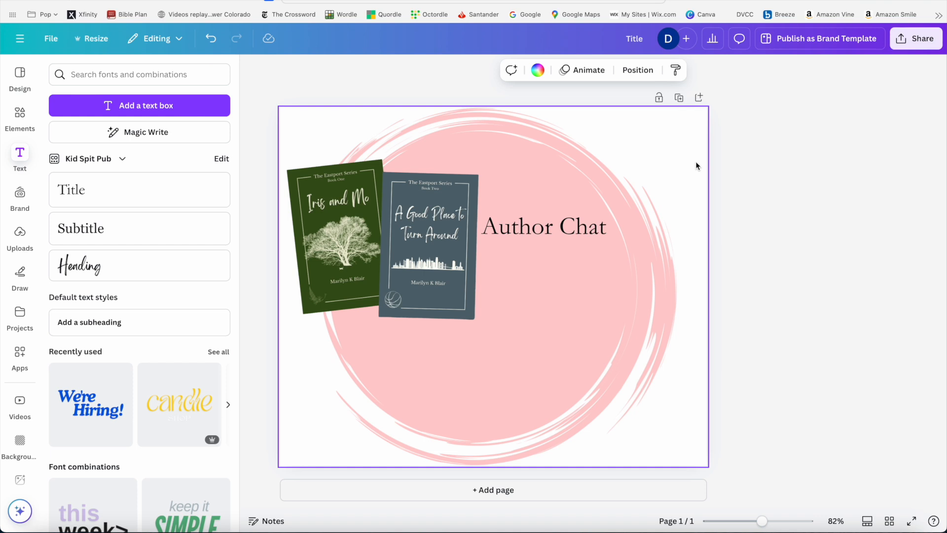
Narrow the Author Chat box to fit beside the upper part of the book covers and enlarge its text to size 52.7.
{"action": "left_click", "coordinate": [558, 237]}
{"action": "left_click_drag", "start_coordinate": [558, 236], "coordinate": [573, 236]}
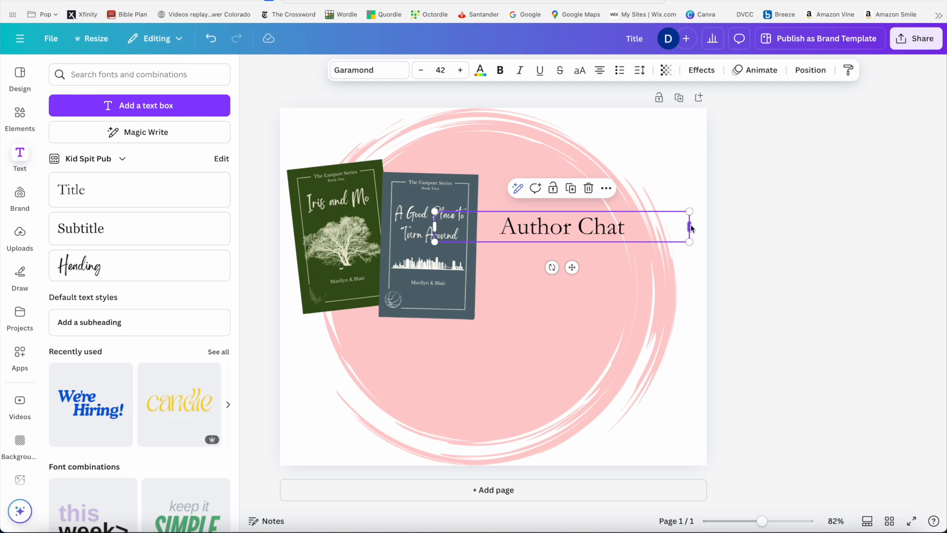
{"action": "left_click_drag", "start_coordinate": [689, 228], "coordinate": [582, 240]}
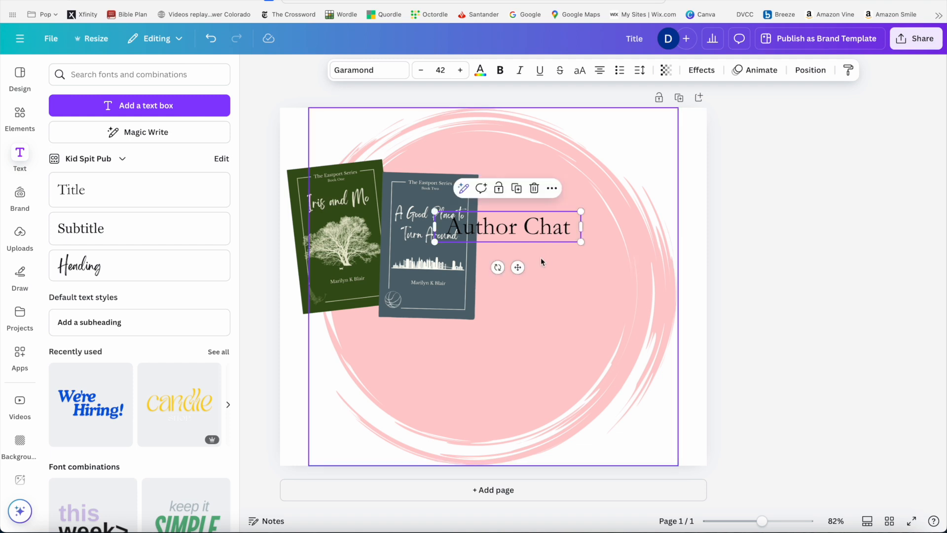
{"action": "left_click_drag", "start_coordinate": [517, 268], "coordinate": [572, 235]}
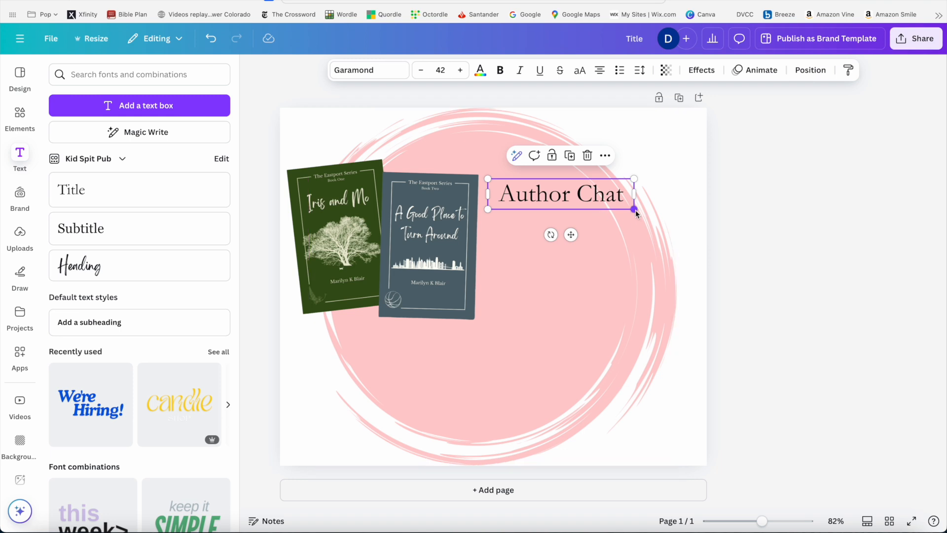
{"action": "left_click_drag", "start_coordinate": [636, 213], "coordinate": [669, 239]}
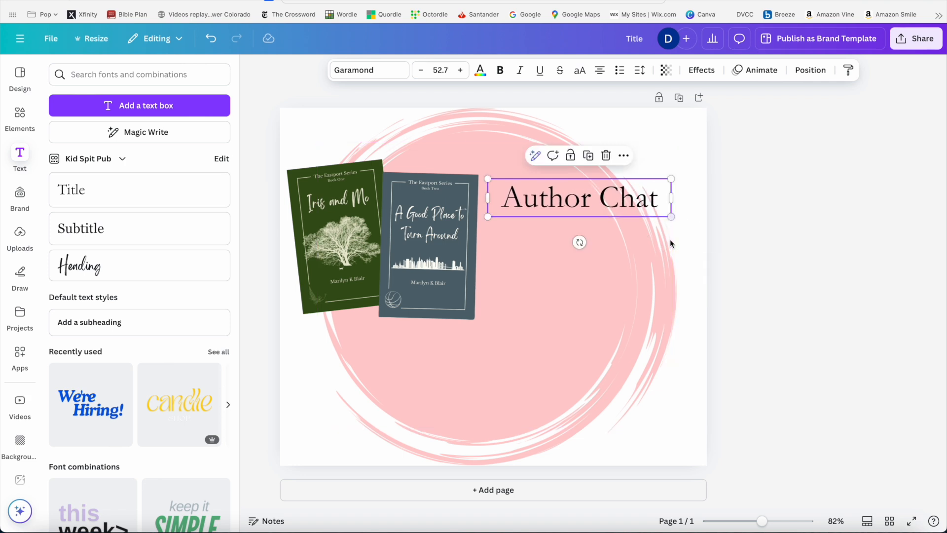
Set the "Author Chat" text size to 110.
{"action": "left_click", "coordinate": [597, 210]}
{"action": "double_click", "coordinate": [597, 209]}
{"action": "left_click", "coordinate": [597, 210]}
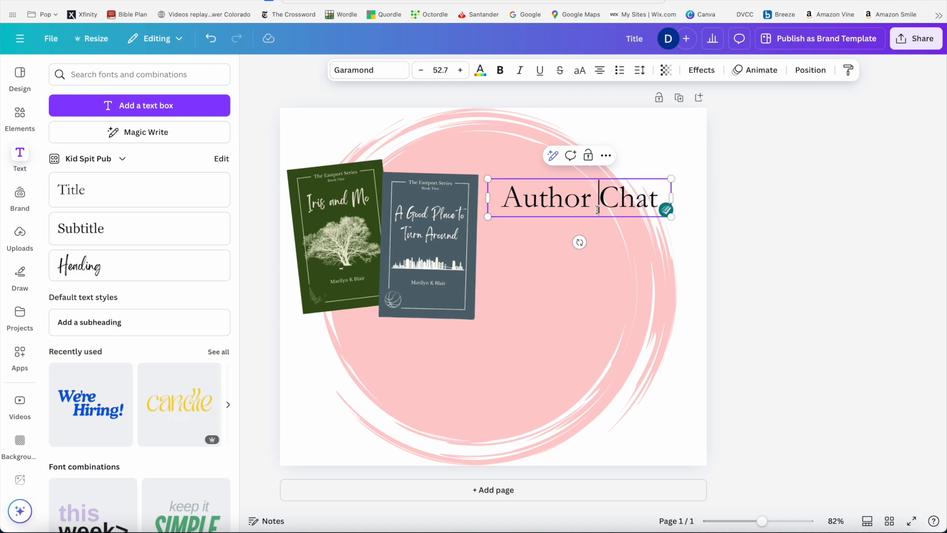
{"action": "triple_click", "coordinate": [507, 203]}
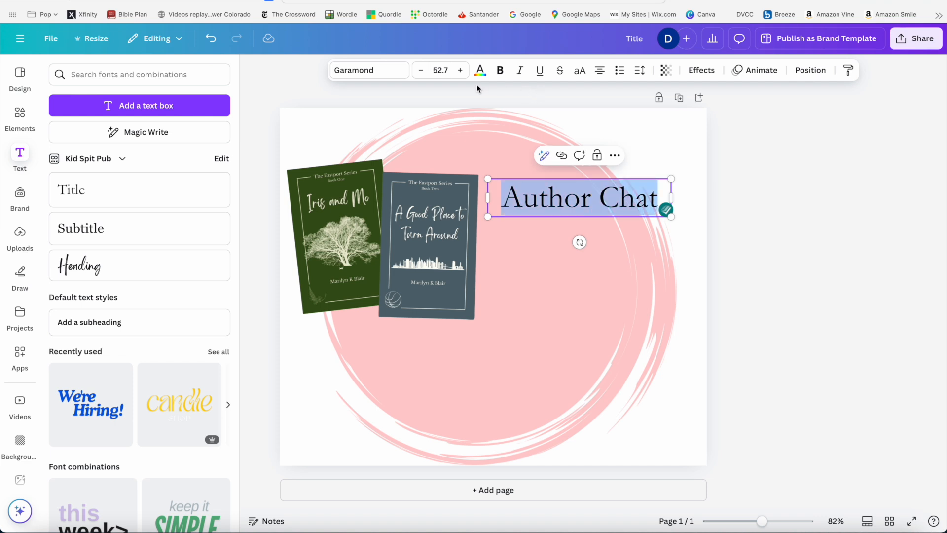
{"action": "left_click", "coordinate": [440, 69]}
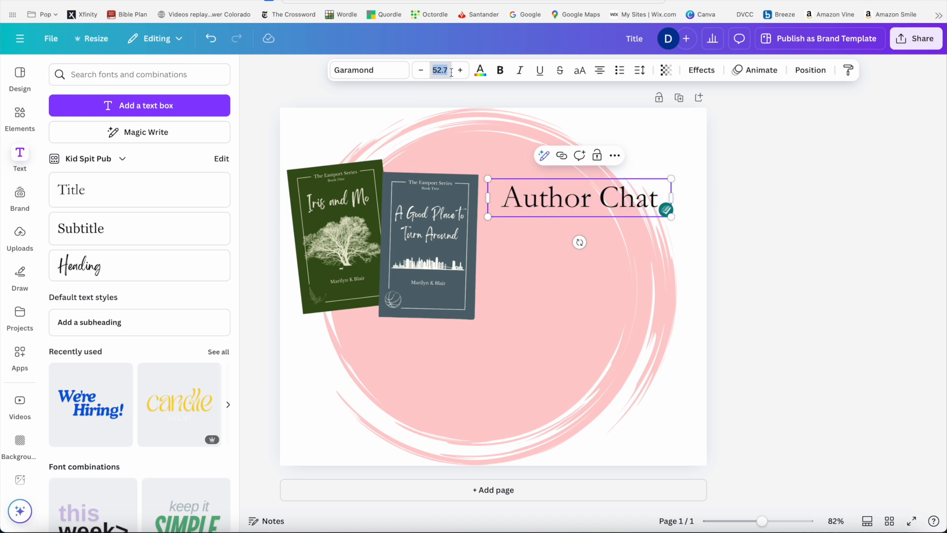
{"action": "type", "text": "110"}
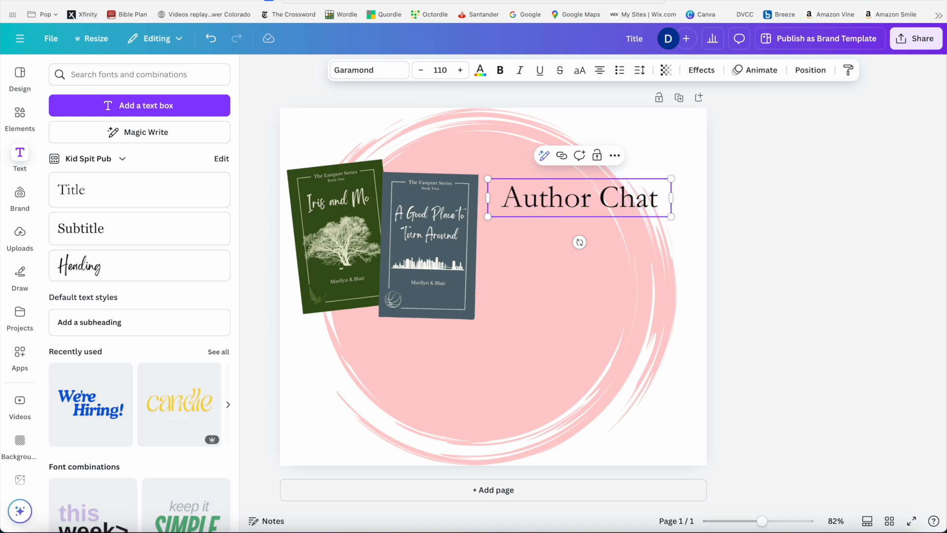
{"action": "key", "text": "Return"}
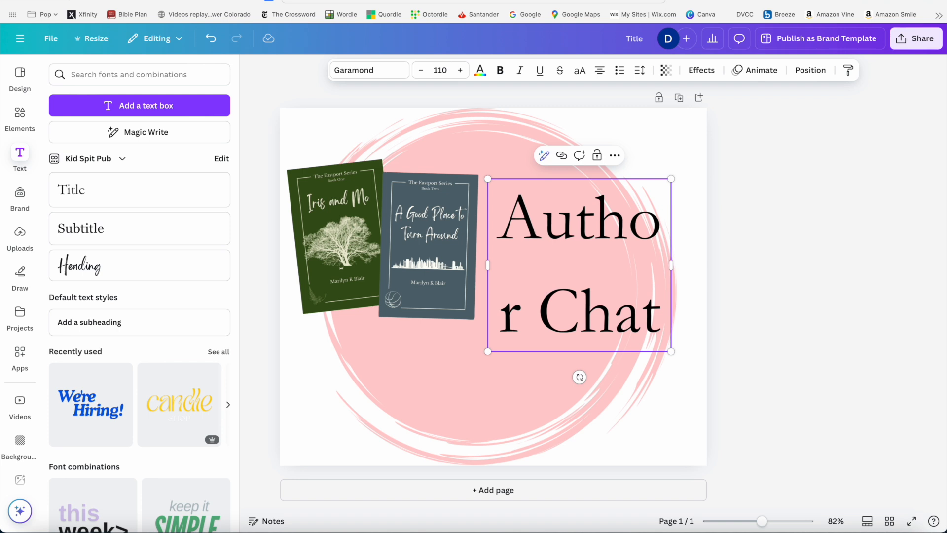
Reduce the "Author Chat" text to size 59 so it fits on one line in its box.
{"action": "left_click", "coordinate": [416, 72]}
{"action": "left_click", "coordinate": [415, 72]}
{"action": "left_click", "coordinate": [416, 72]}
{"action": "left_click", "coordinate": [415, 72]}
{"action": "left_click", "coordinate": [416, 72]}
{"action": "left_click", "coordinate": [416, 72]}
{"action": "left_click", "coordinate": [416, 72]}
{"action": "left_click", "coordinate": [415, 72]}
{"action": "left_click", "coordinate": [416, 72]}
{"action": "left_click", "coordinate": [416, 72]}
{"action": "left_click", "coordinate": [416, 72]}
{"action": "left_click", "coordinate": [416, 72]}
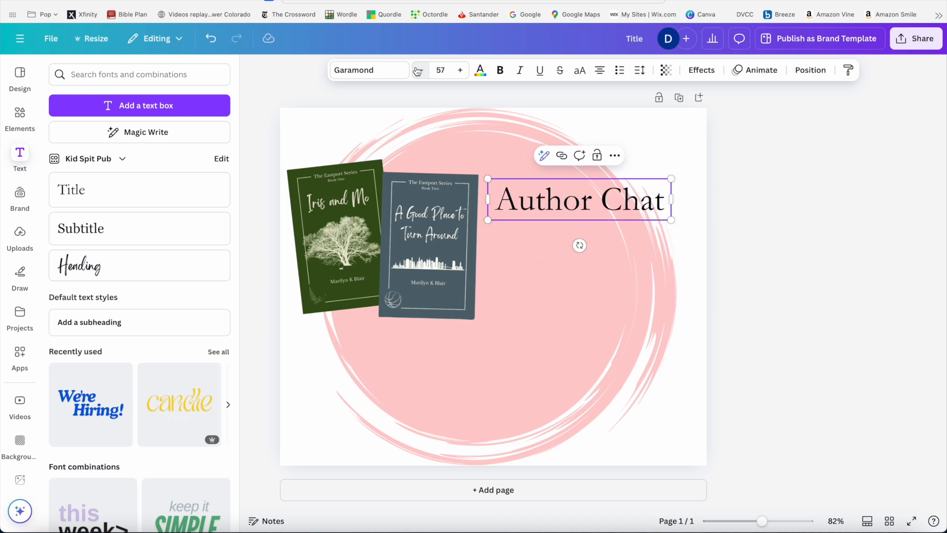
{"action": "left_click", "coordinate": [462, 74]}
{"action": "left_click", "coordinate": [461, 71]}
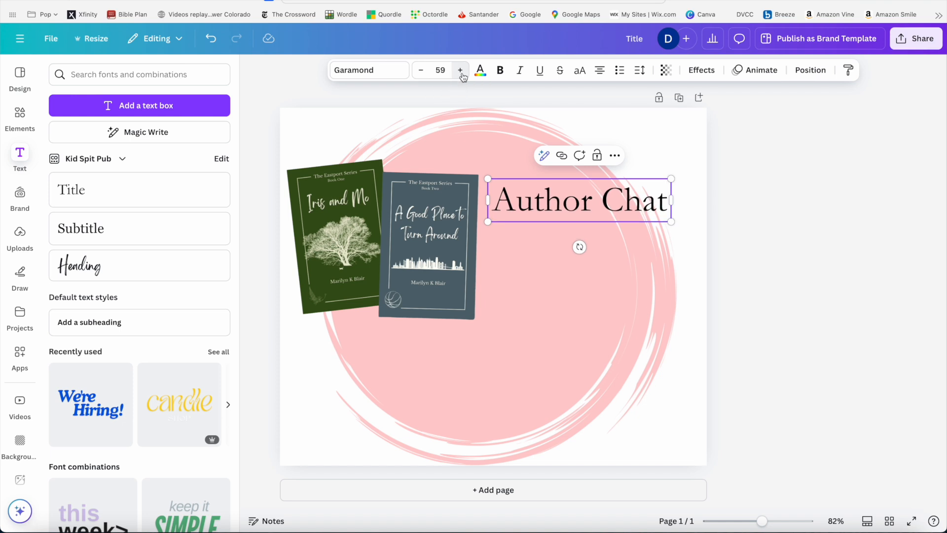
Make the "Author Chat" text bold, trying out italics and underline and removing both again.
{"action": "left_click", "coordinate": [498, 204]}
{"action": "double_click", "coordinate": [498, 204]}
{"action": "left_click", "coordinate": [498, 203]}
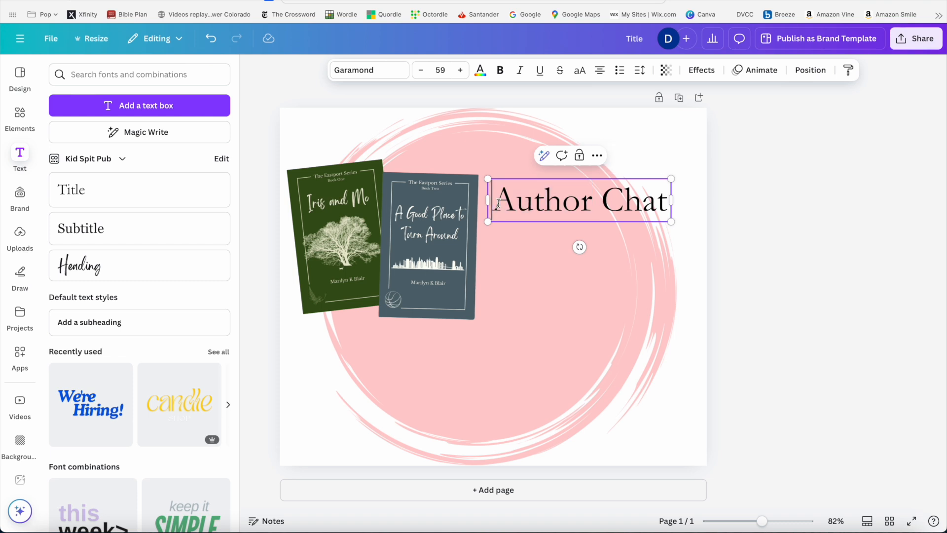
{"action": "triple_click", "coordinate": [498, 204]}
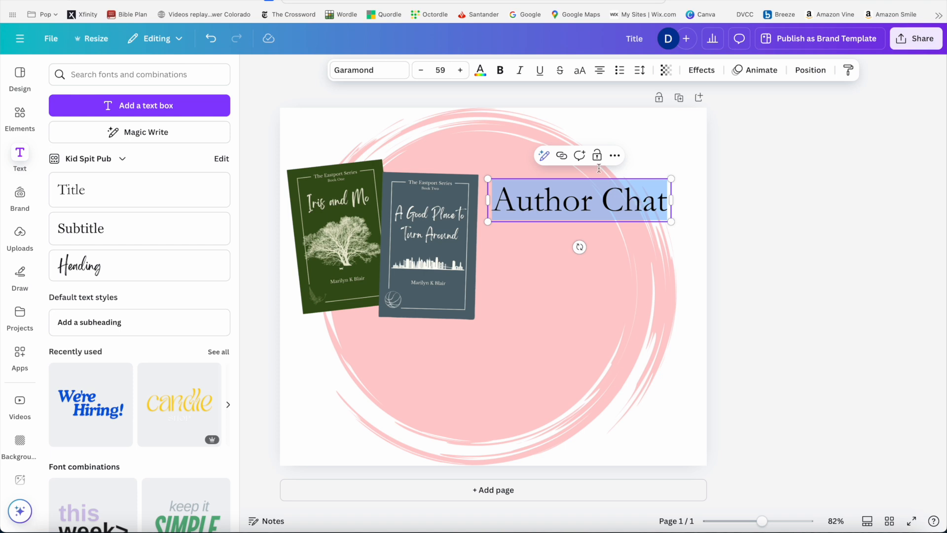
{"action": "left_click", "coordinate": [500, 71]}
{"action": "left_click", "coordinate": [519, 72]}
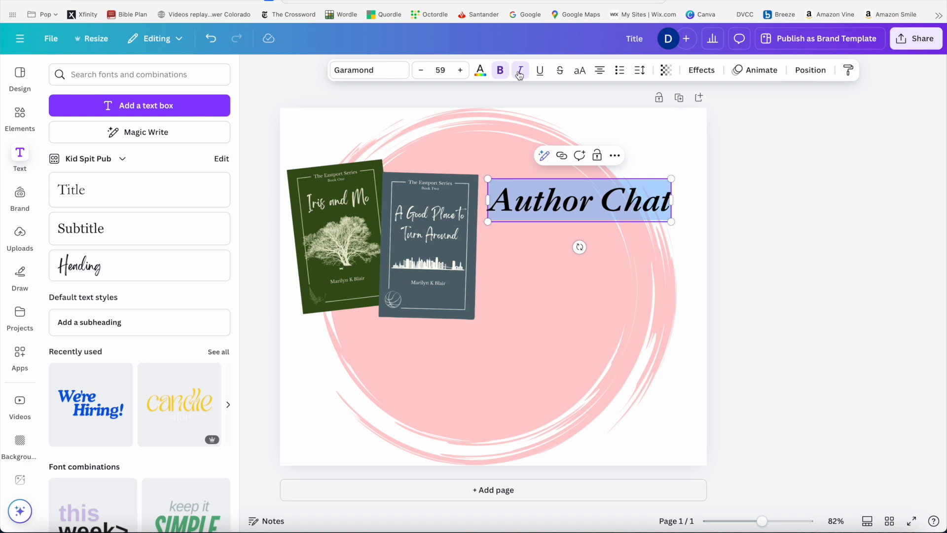
{"action": "left_click", "coordinate": [541, 72]}
{"action": "left_click", "coordinate": [542, 73]}
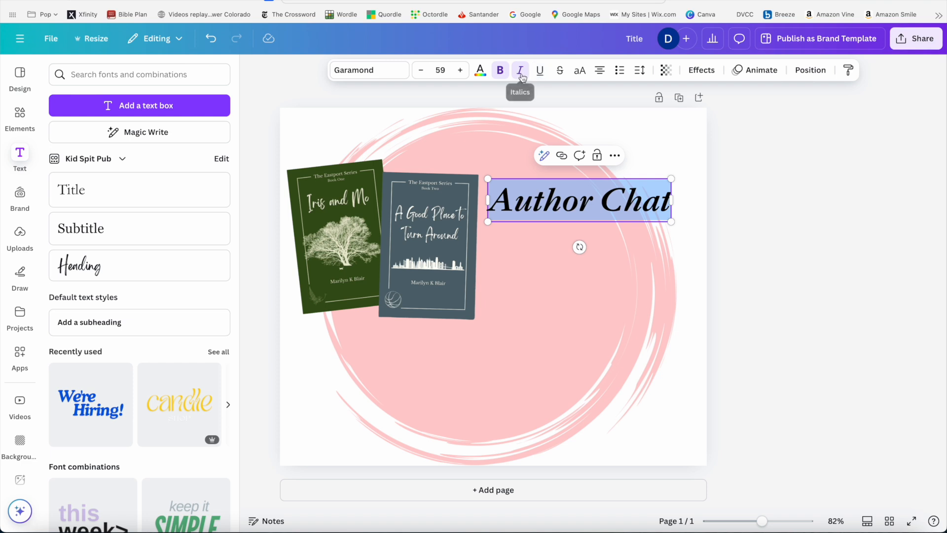
{"action": "left_click", "coordinate": [519, 71]}
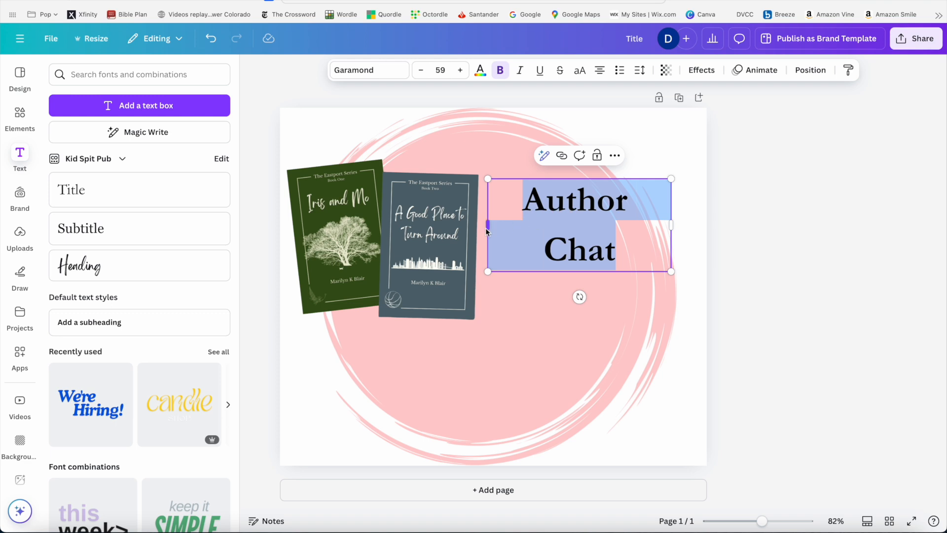
Widen the "Author Chat" box toward the books to fit the bold text on one line and shift it slightly right and down.
{"action": "left_click_drag", "start_coordinate": [488, 230], "coordinate": [478, 229]}
{"action": "left_click_drag", "start_coordinate": [479, 229], "coordinate": [478, 230]}
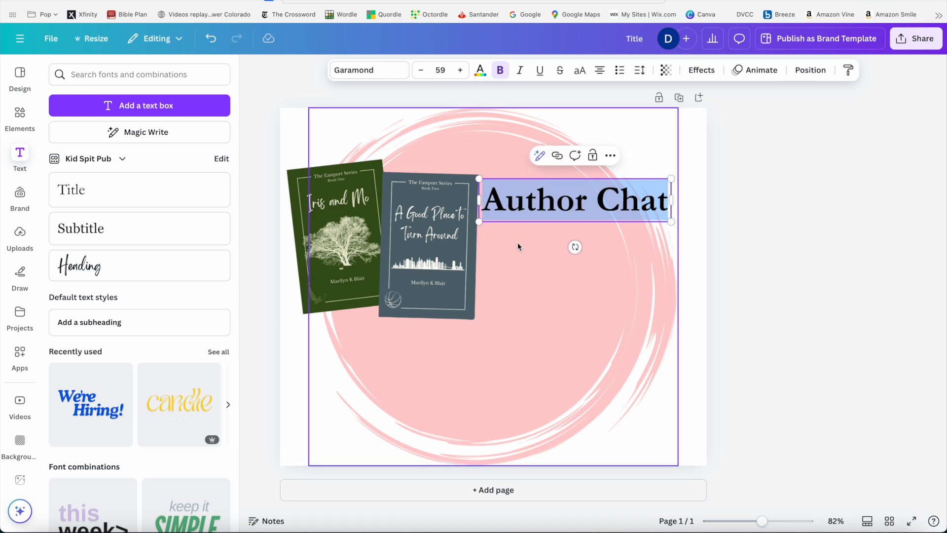
{"action": "left_click", "coordinate": [692, 143]}
{"action": "left_click_drag", "start_coordinate": [600, 197], "coordinate": [607, 199]}
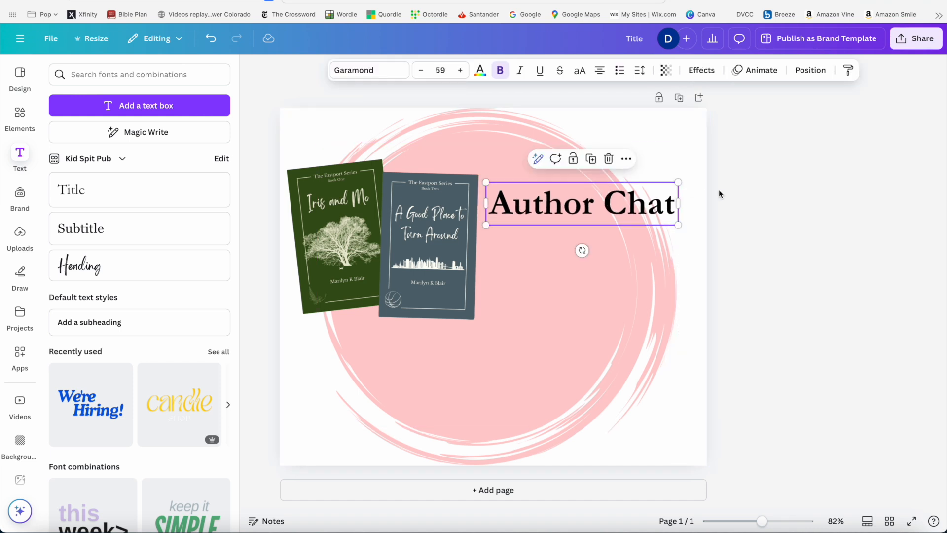
{"action": "left_click", "coordinate": [691, 168]}
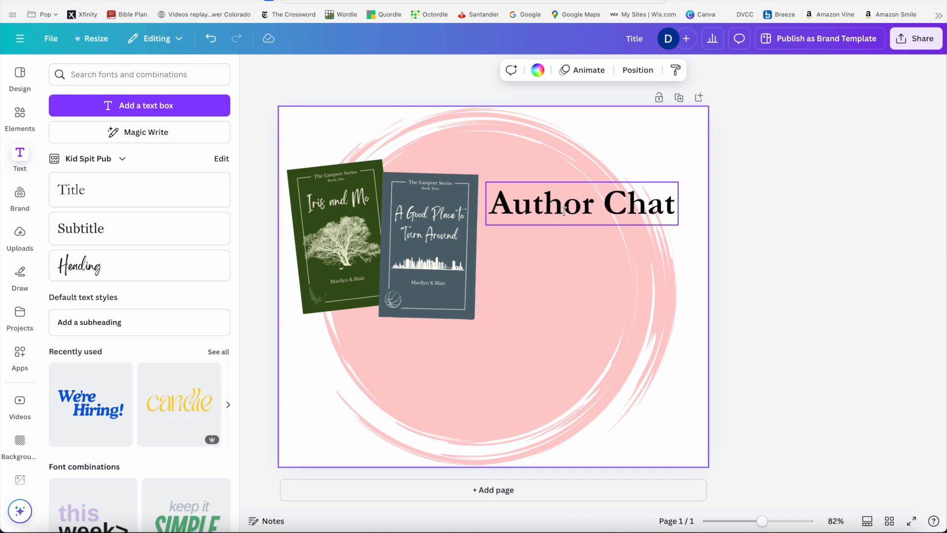
Add a default Title text box to the page and undo the addition.
{"action": "left_click", "coordinate": [72, 197]}
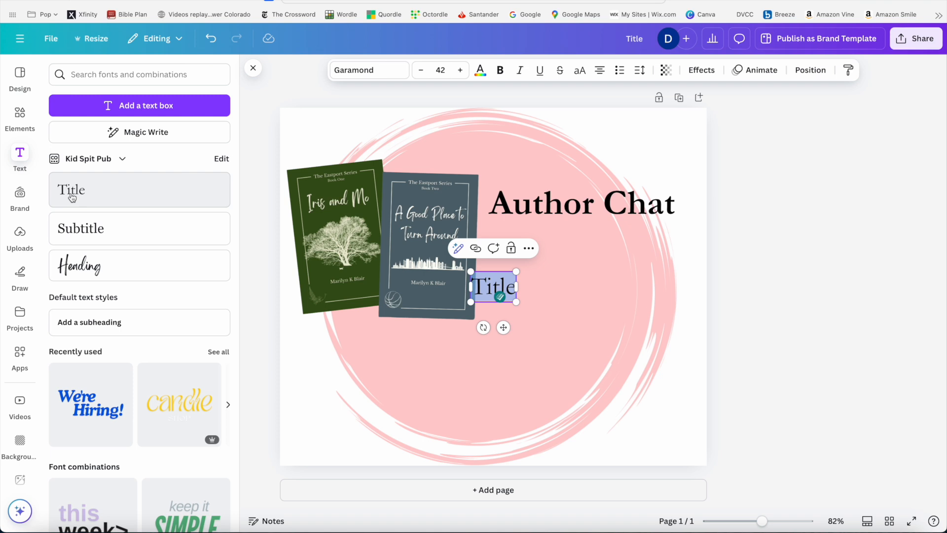
{"action": "left_click", "coordinate": [212, 39]}
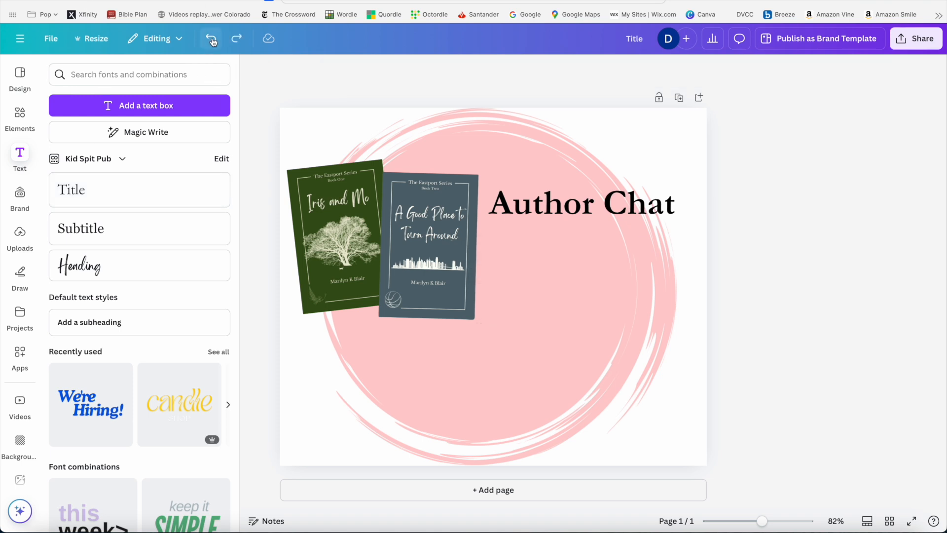
Duplicate the "Author Chat" text box and place the copy directly below the original, aligned with it.
{"action": "left_click", "coordinate": [540, 204]}
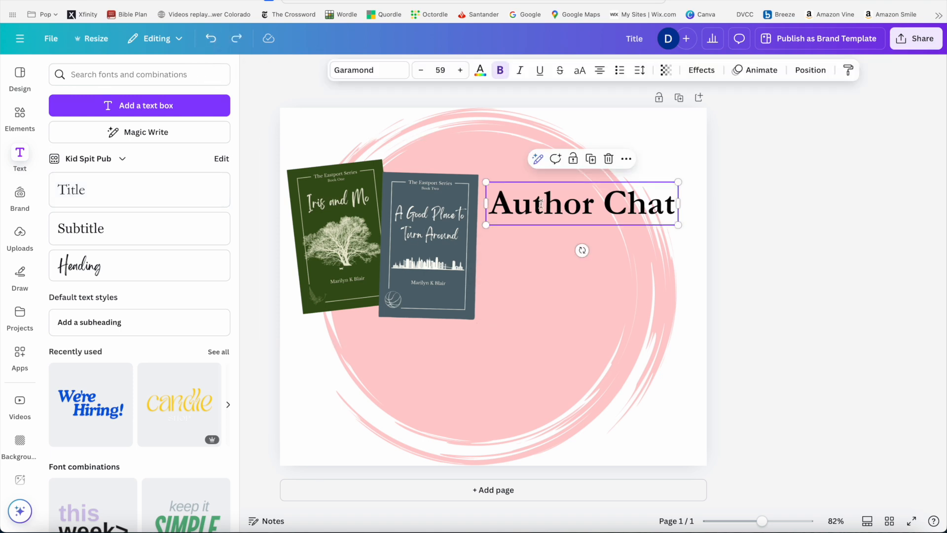
{"action": "left_click", "coordinate": [591, 159]}
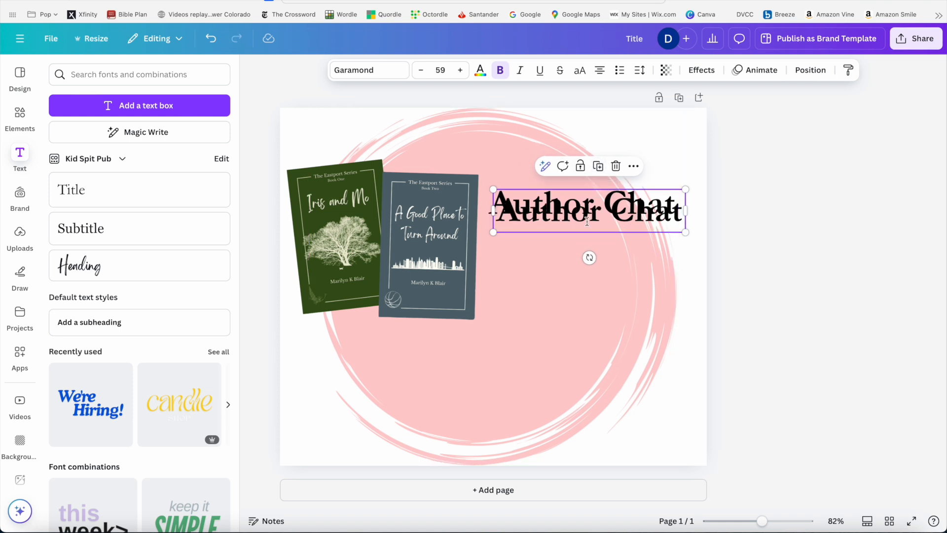
{"action": "left_click_drag", "start_coordinate": [587, 221], "coordinate": [581, 265]}
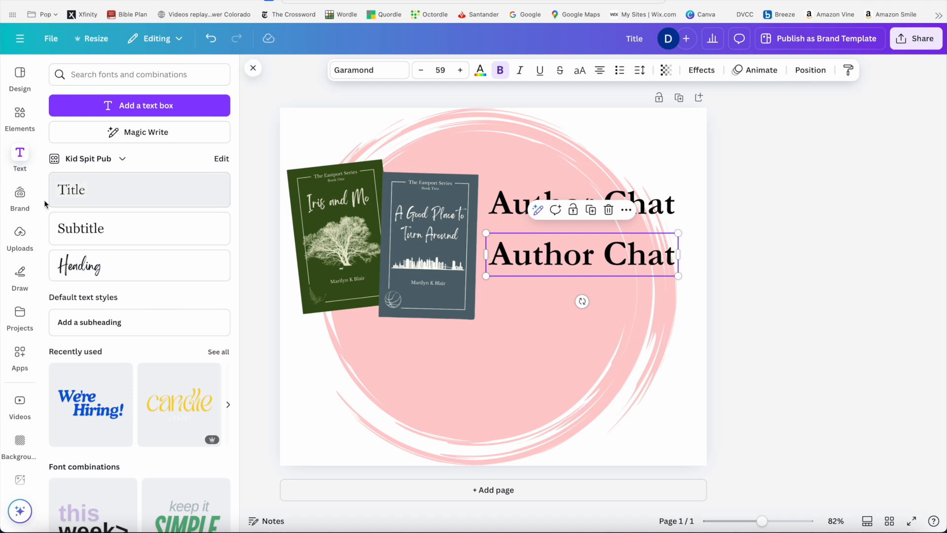
Add a Title-style text box once more to compare its formatting with the duplicate, and undo it.
{"action": "left_click", "coordinate": [74, 202]}
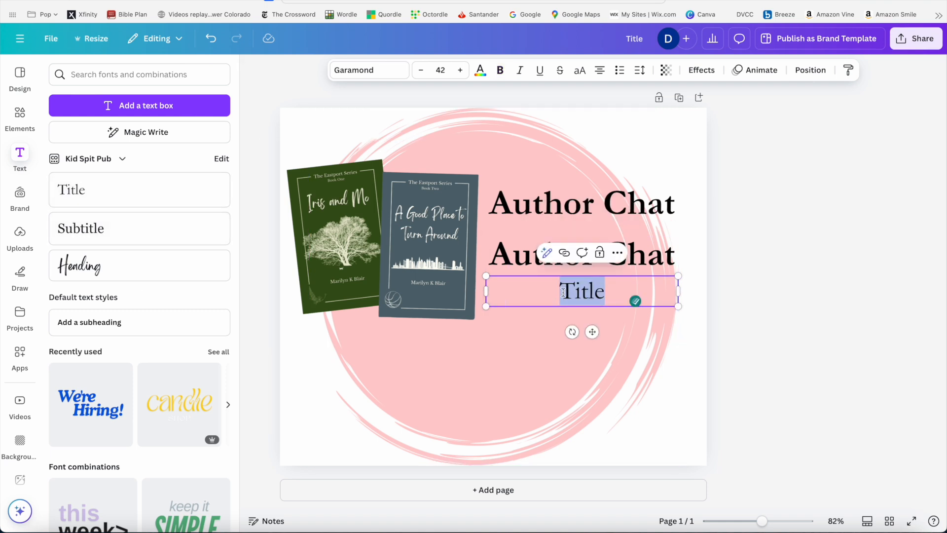
{"action": "left_click", "coordinate": [210, 39]}
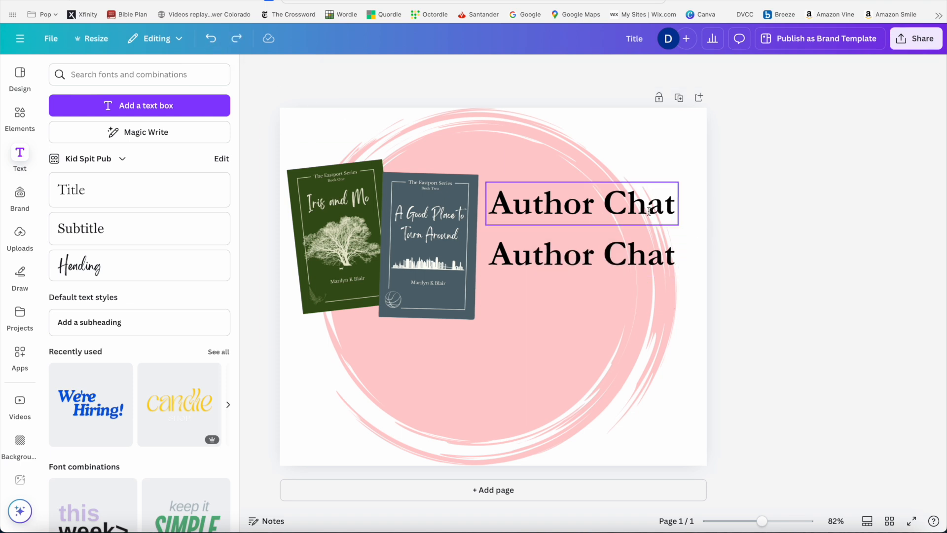
Replace the lower "Author Chat" copy's text with "Nov. 4, 2024" and "7:00pm" on a second line.
{"action": "left_click", "coordinate": [607, 260]}
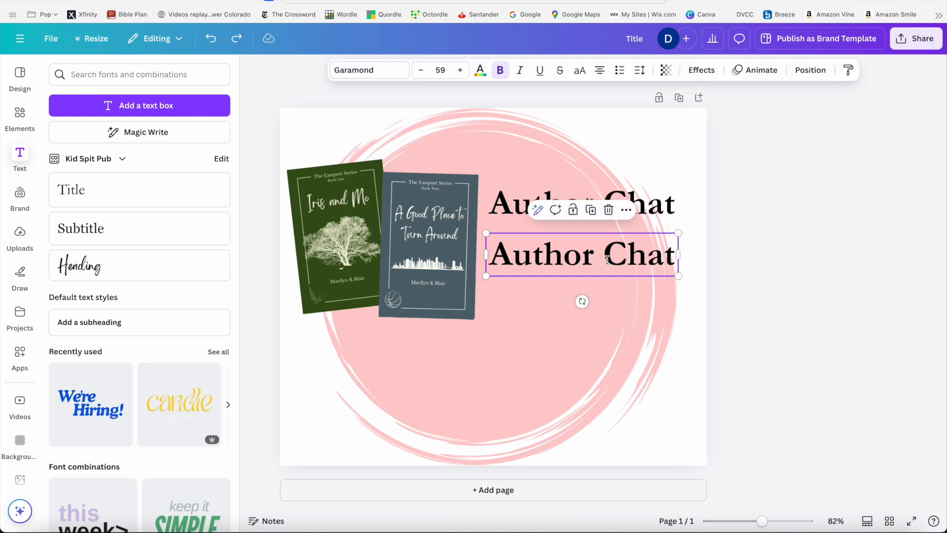
{"action": "double_click", "coordinate": [607, 260]}
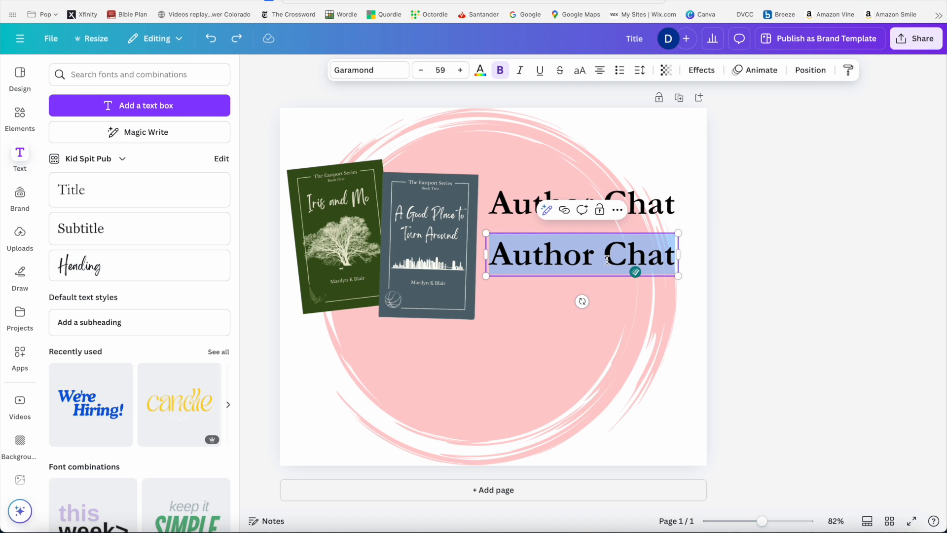
{"action": "type", "text": "ka"}
{"action": "key", "text": "BackSpace"}
{"action": "key", "text": "BackSpace"}
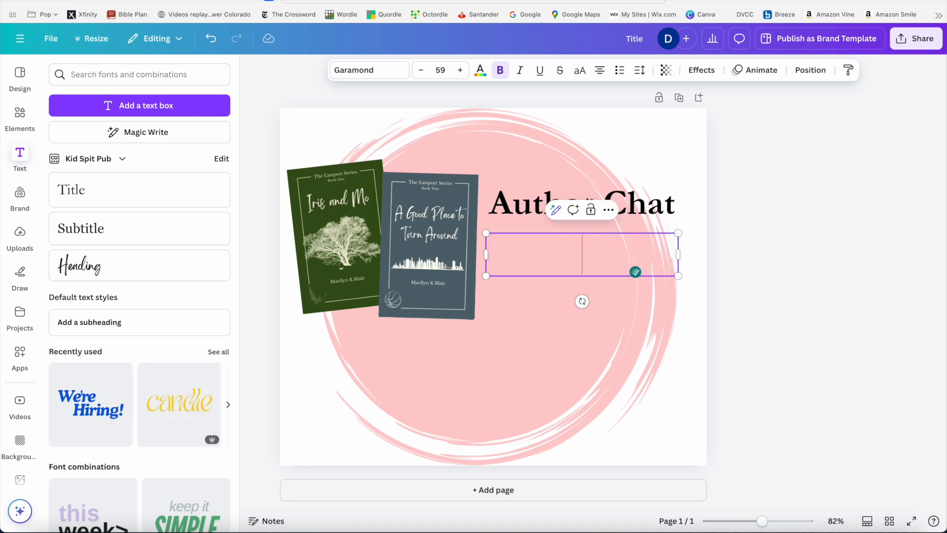
{"action": "type", "text": "Nov"}
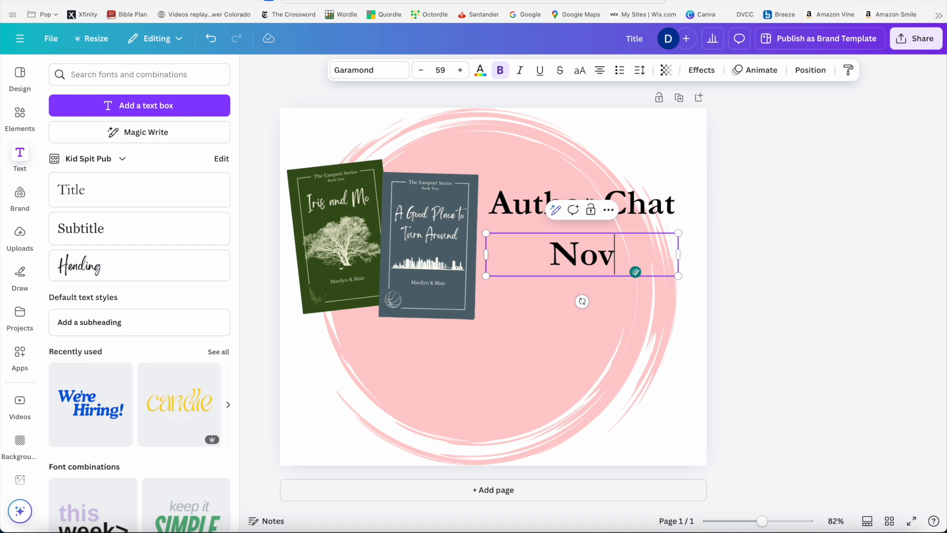
{"action": "type", "text": ". 4, 2024"}
{"action": "key", "text": "Return"}
{"action": "type", "text": "7:00pm"}
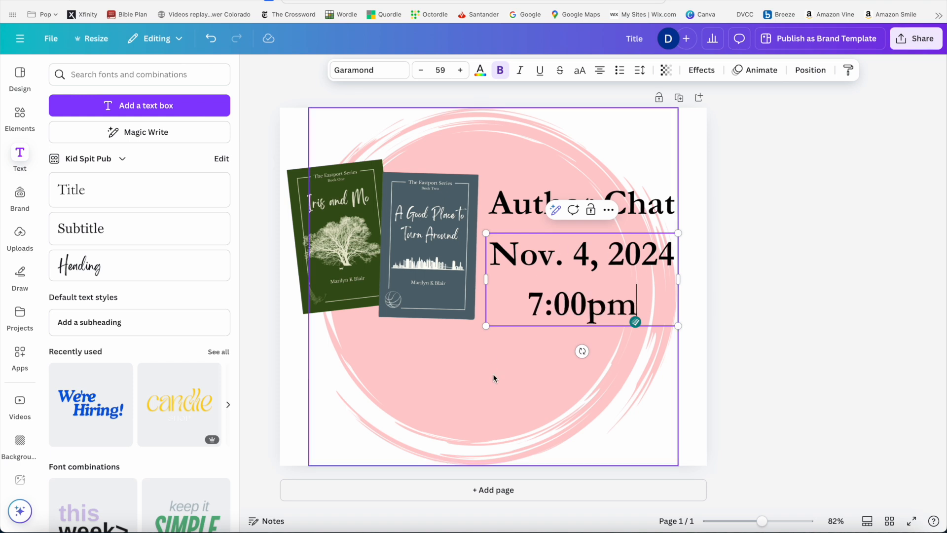
{"action": "left_click", "coordinate": [692, 392]}
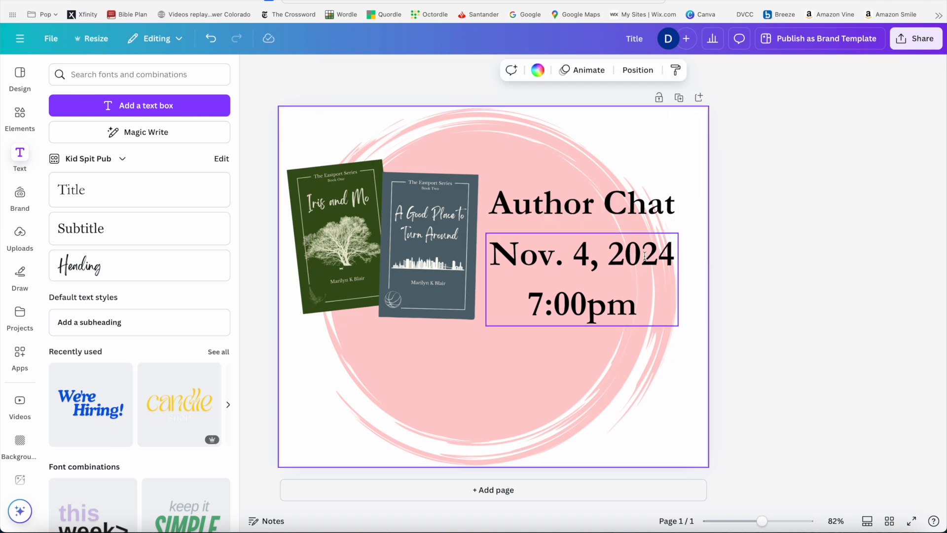
Duplicate the date and time text box and place the copy below it in the lower part of the pink circle.
{"action": "left_click", "coordinate": [595, 284]}
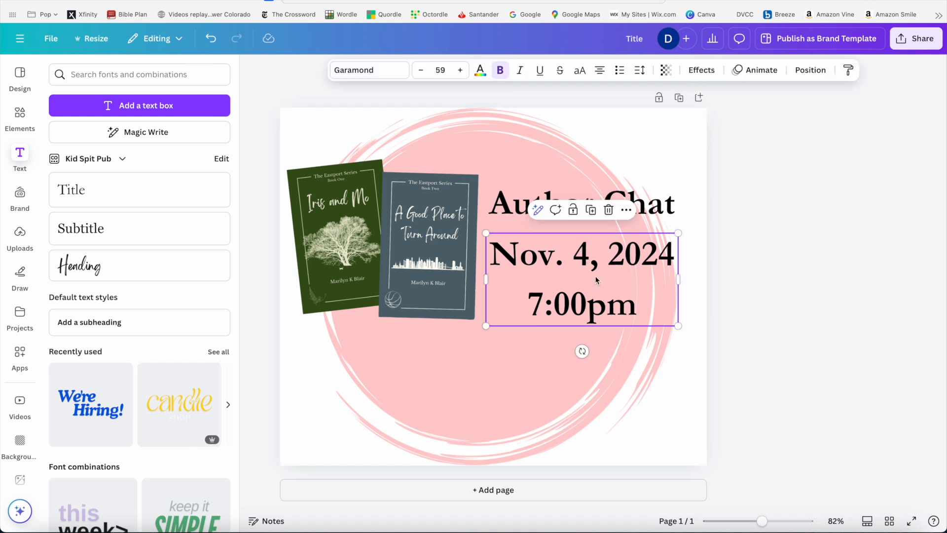
{"action": "left_click", "coordinate": [590, 209]}
{"action": "left_click_drag", "start_coordinate": [611, 302], "coordinate": [529, 406]}
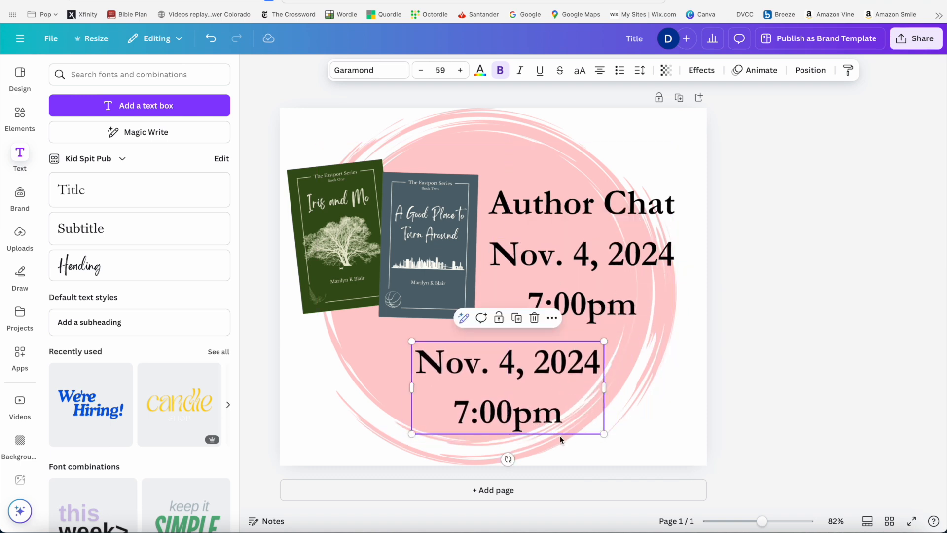
Replace the lower date copy's text with "Petra Church," and "New Holland, PA" on a new line, widening the box to the right.
{"action": "double_click", "coordinate": [566, 413]}
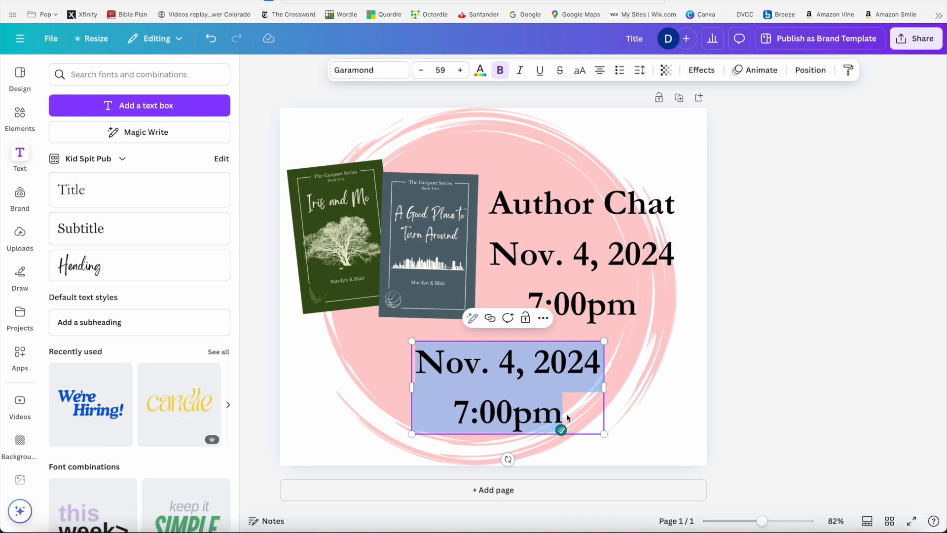
{"action": "type", "text": "Pe"}
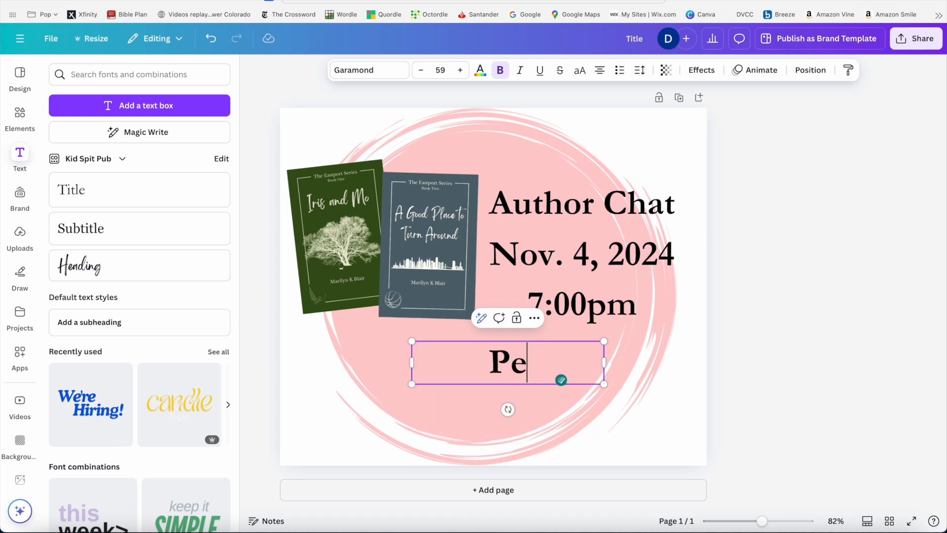
{"action": "type", "text": "tra Church"}
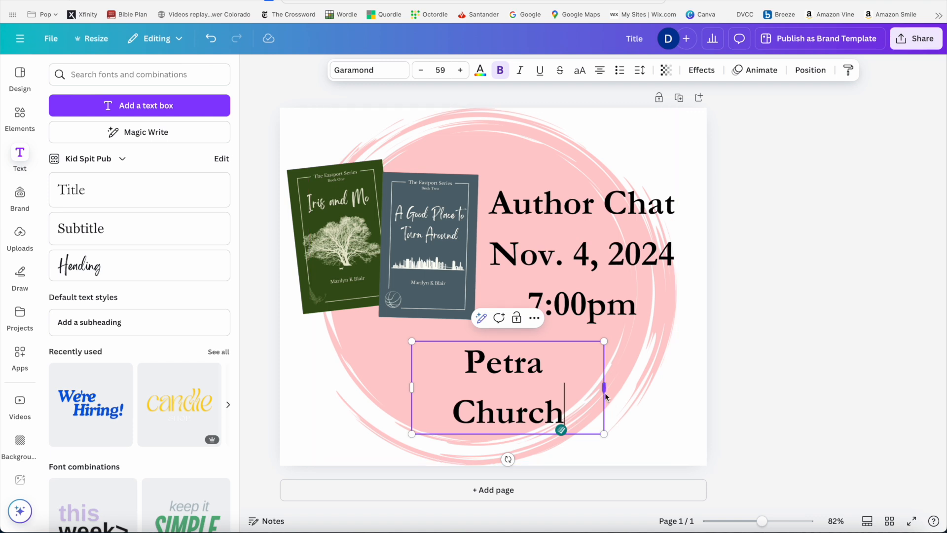
{"action": "left_click_drag", "start_coordinate": [605, 389], "coordinate": [644, 383]}
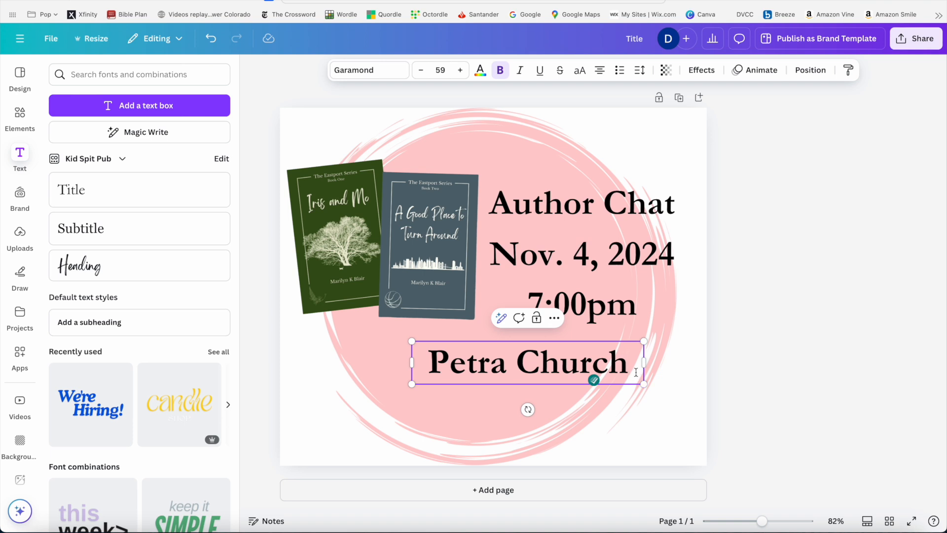
{"action": "type", "text": ","}
{"action": "key", "text": "Return"}
{"action": "type", "text": "New Holland, PA"}
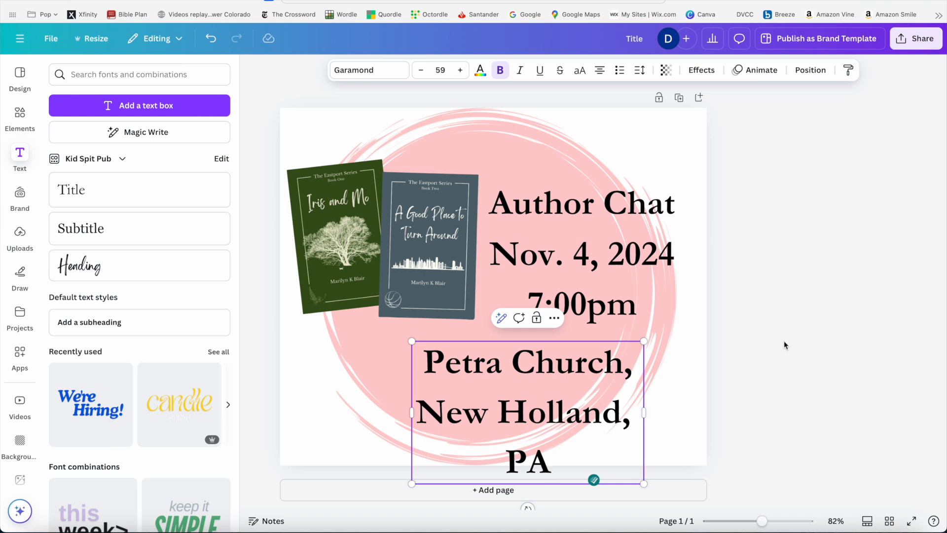
Widen the venue text box so "New Holland, PA" fits on one line.
{"action": "left_click_drag", "start_coordinate": [644, 413], "coordinate": [696, 405]}
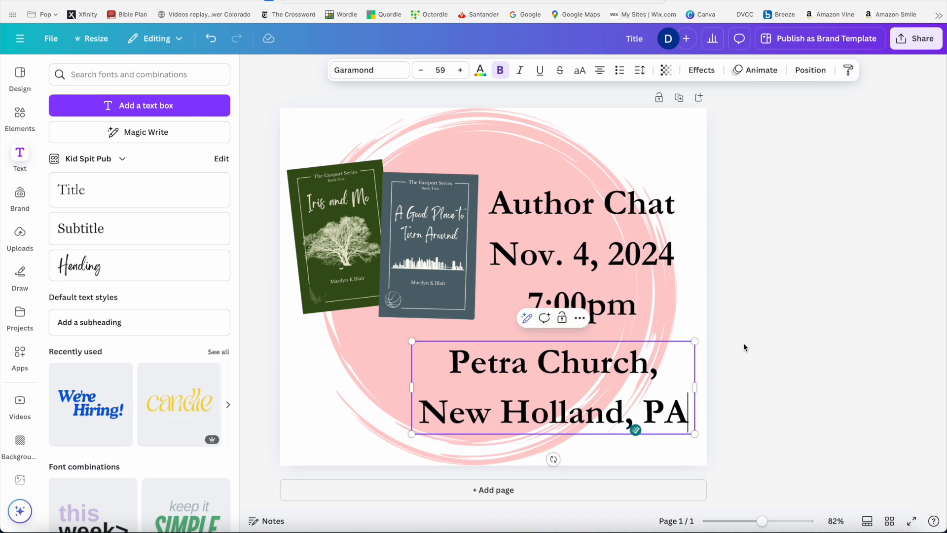
{"action": "left_click", "coordinate": [701, 132]}
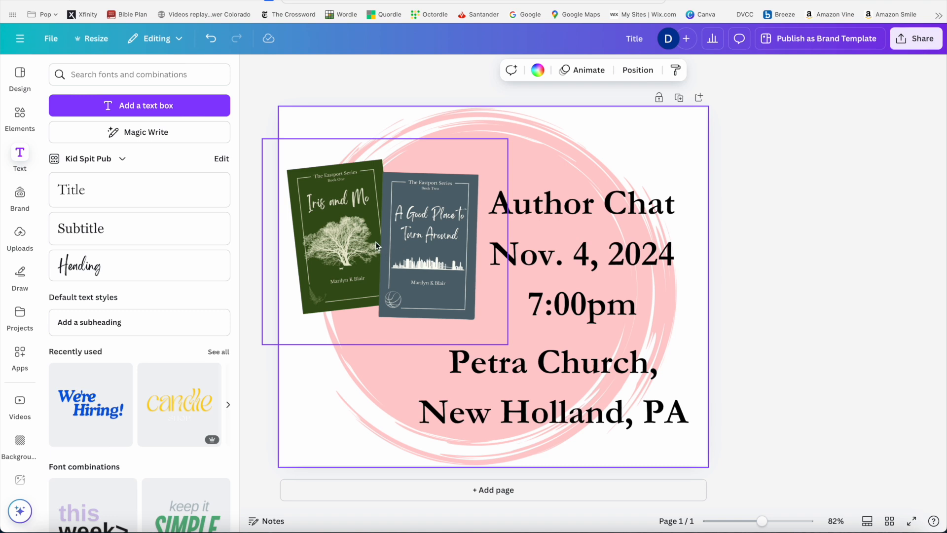
Move the book covers image down and slightly left, so the green cover meets the page's left edge.
{"action": "left_click_drag", "start_coordinate": [375, 242], "coordinate": [369, 279]}
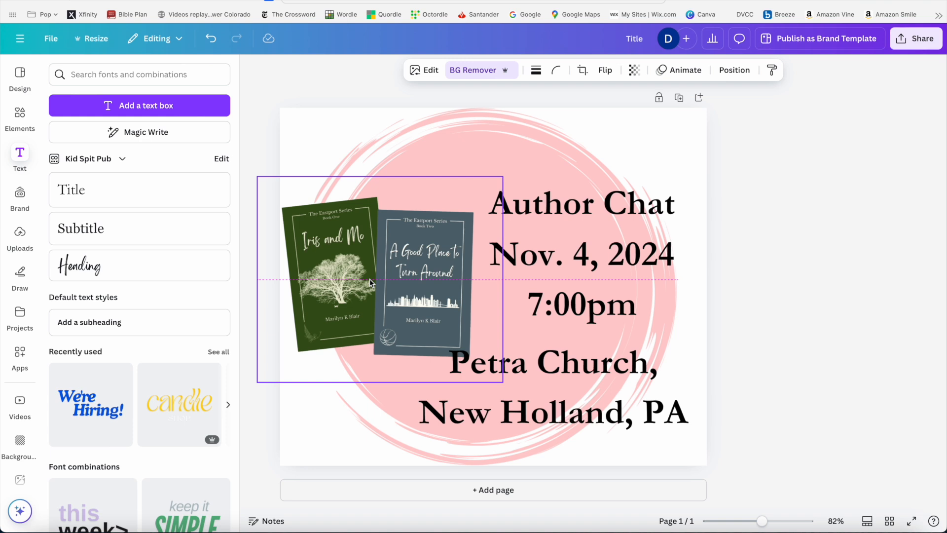
{"action": "left_click_drag", "start_coordinate": [369, 279], "coordinate": [362, 276]}
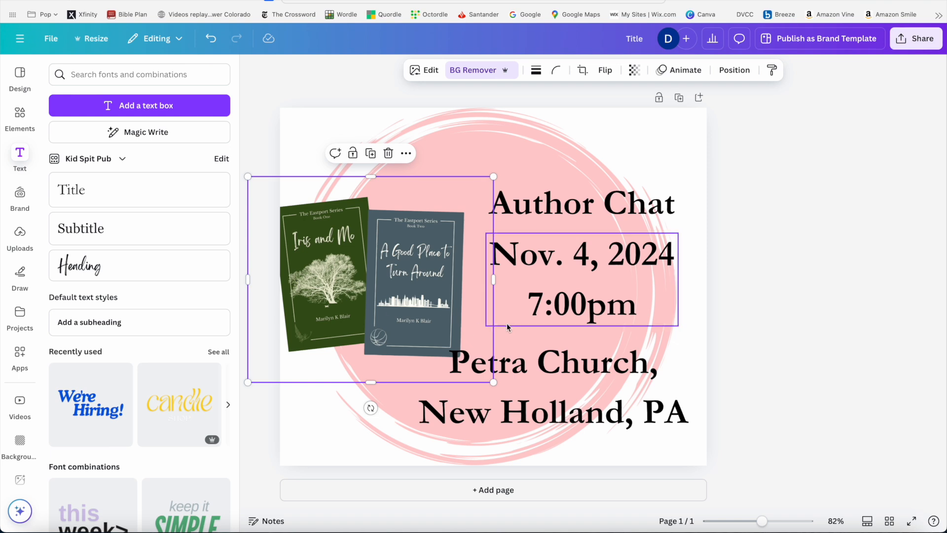
{"action": "left_click", "coordinate": [690, 204]}
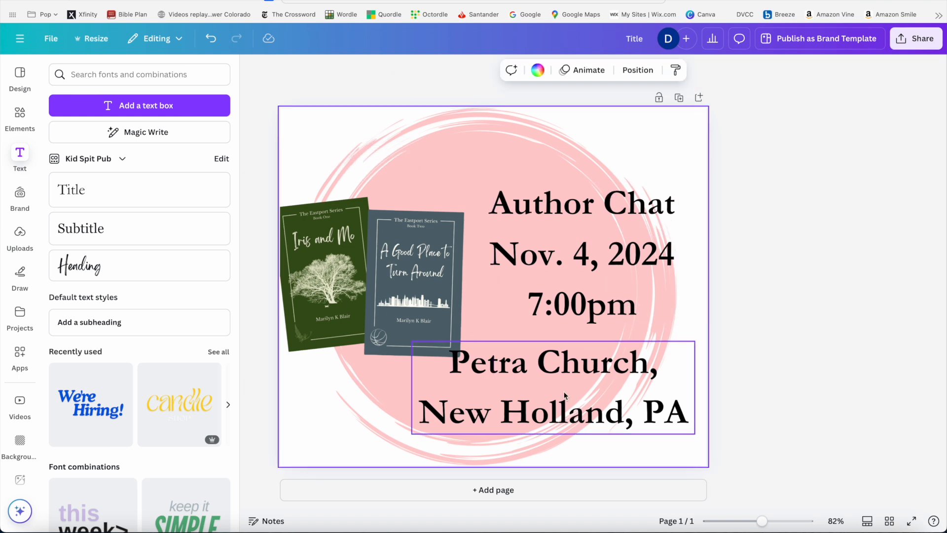
Enlarge the "Author Chat" title to font size 71.7 by stretching its box toward both sides.
{"action": "left_click", "coordinate": [579, 194]}
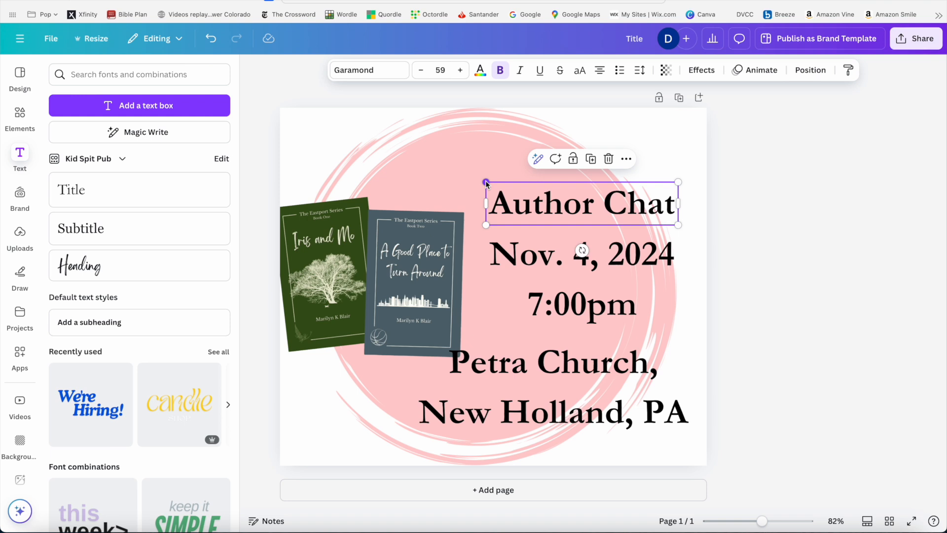
{"action": "left_click_drag", "start_coordinate": [486, 183], "coordinate": [462, 174]}
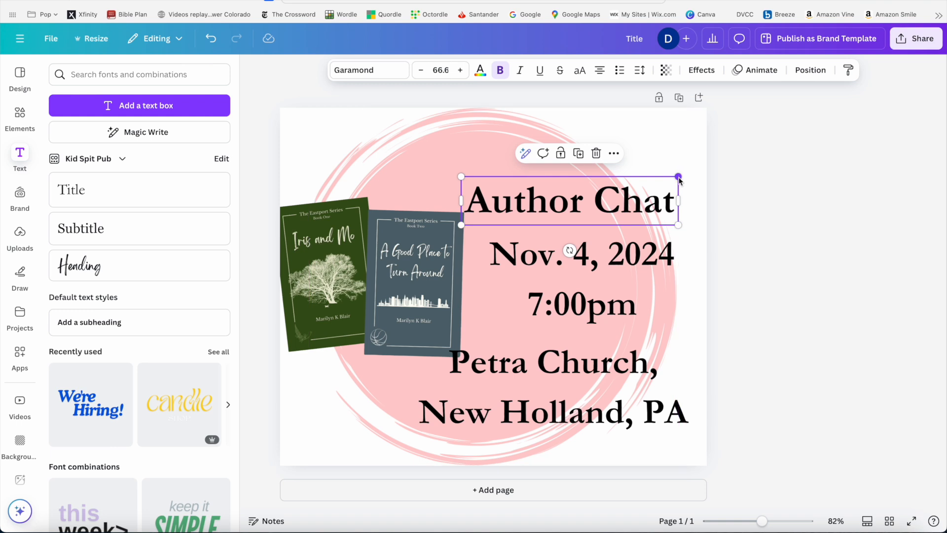
{"action": "left_click_drag", "start_coordinate": [679, 180], "coordinate": [694, 173]}
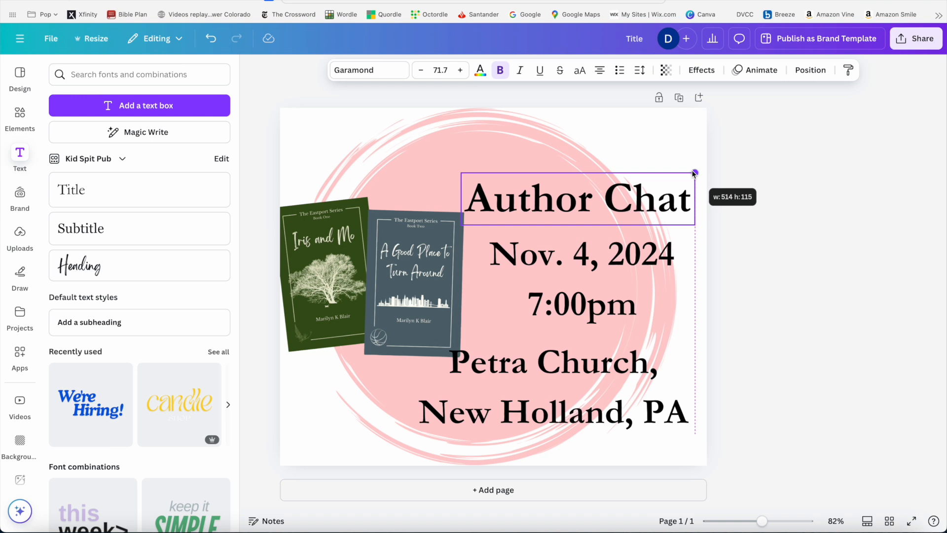
{"action": "left_click_drag", "start_coordinate": [693, 173], "coordinate": [694, 176]}
{"action": "left_click_drag", "start_coordinate": [694, 174], "coordinate": [694, 174]}
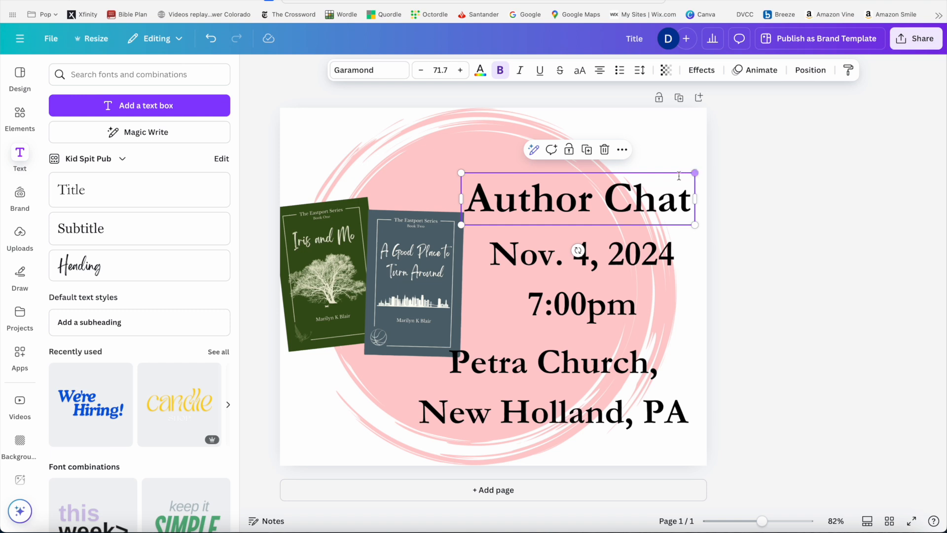
{"action": "left_click", "coordinate": [562, 195]}
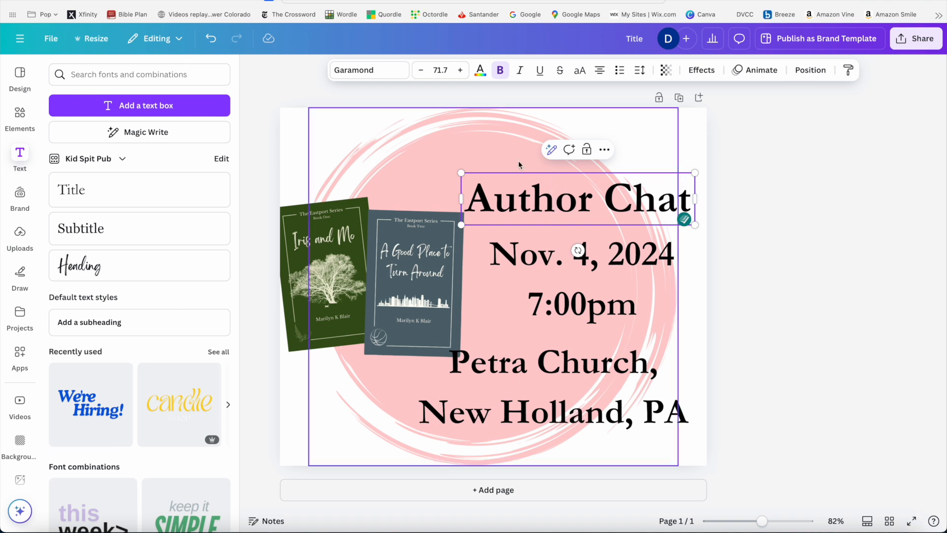
Shift the pink circle slightly right behind the text, keeping it aligned with the page's top edge.
{"action": "left_click", "coordinate": [527, 178]}
{"action": "left_click_drag", "start_coordinate": [531, 182], "coordinate": [601, 181]}
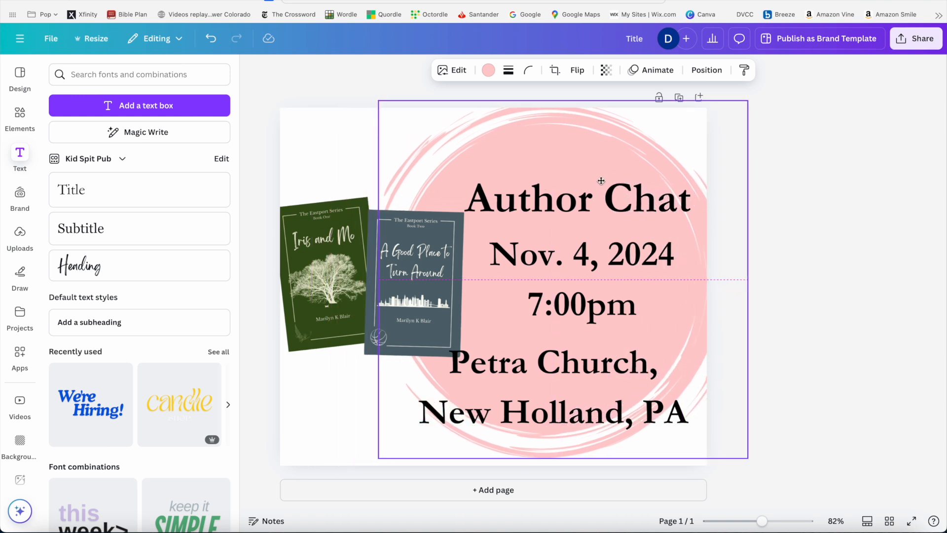
{"action": "left_click_drag", "start_coordinate": [601, 181], "coordinate": [540, 185]}
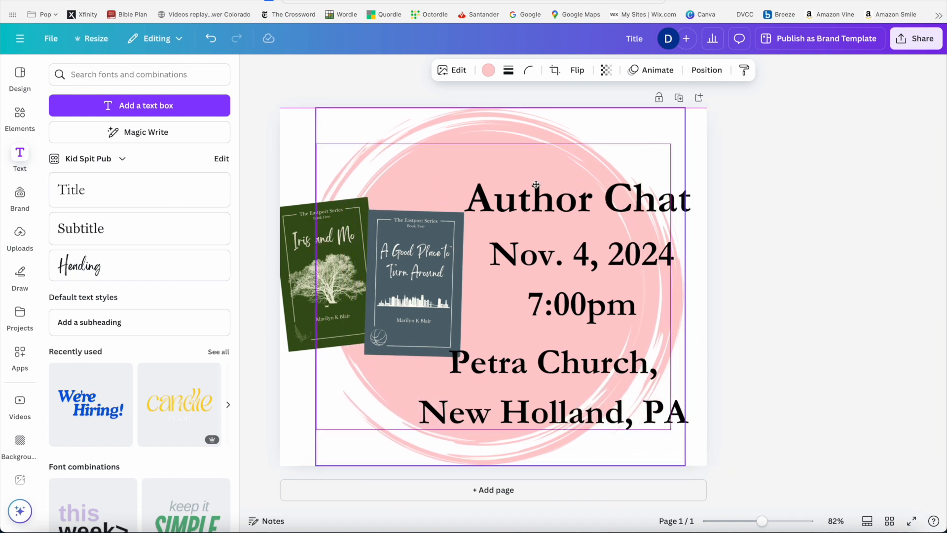
{"action": "left_click_drag", "start_coordinate": [536, 185], "coordinate": [536, 185]}
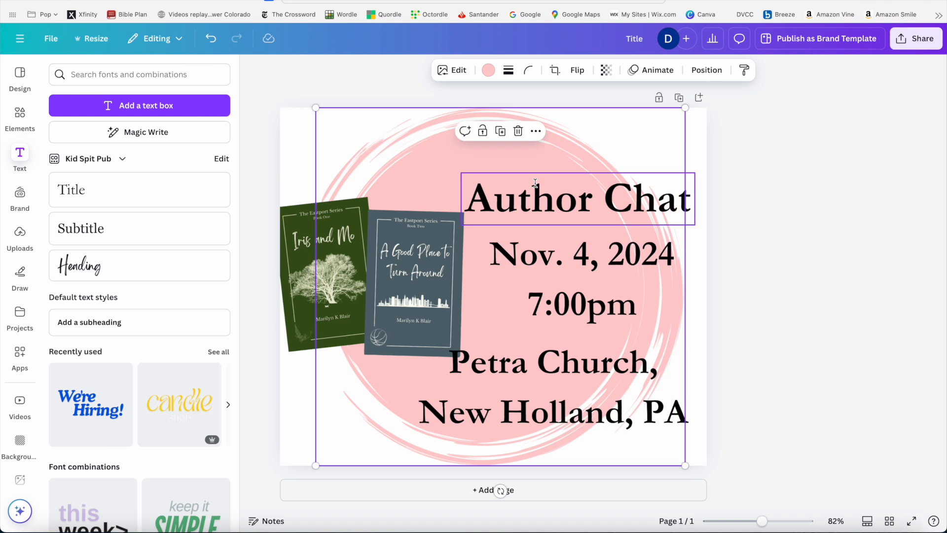
{"action": "left_click", "coordinate": [704, 139]}
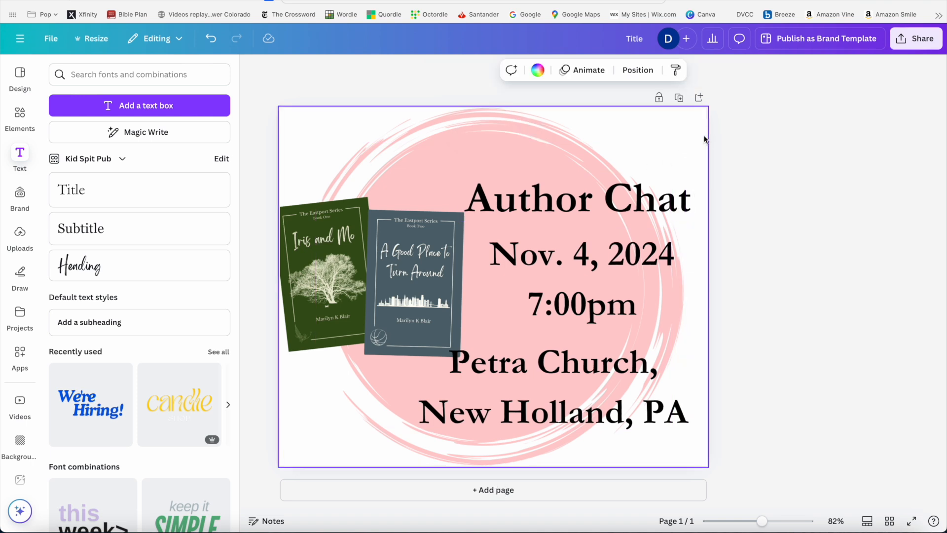
Move the "Author Chat" title up slightly, leaving a gap of 34 above the date and time text.
{"action": "left_click", "coordinate": [651, 212]}
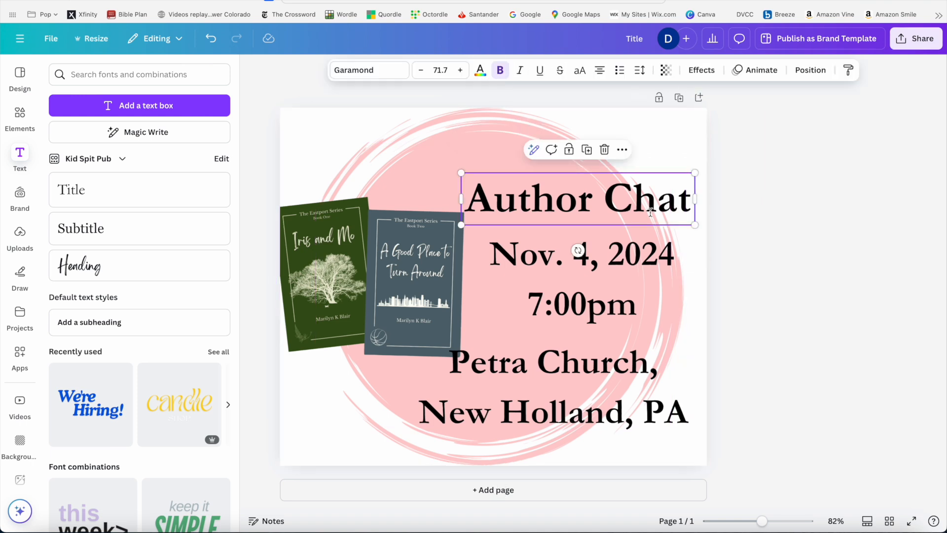
{"action": "left_click_drag", "start_coordinate": [574, 211], "coordinate": [574, 206]}
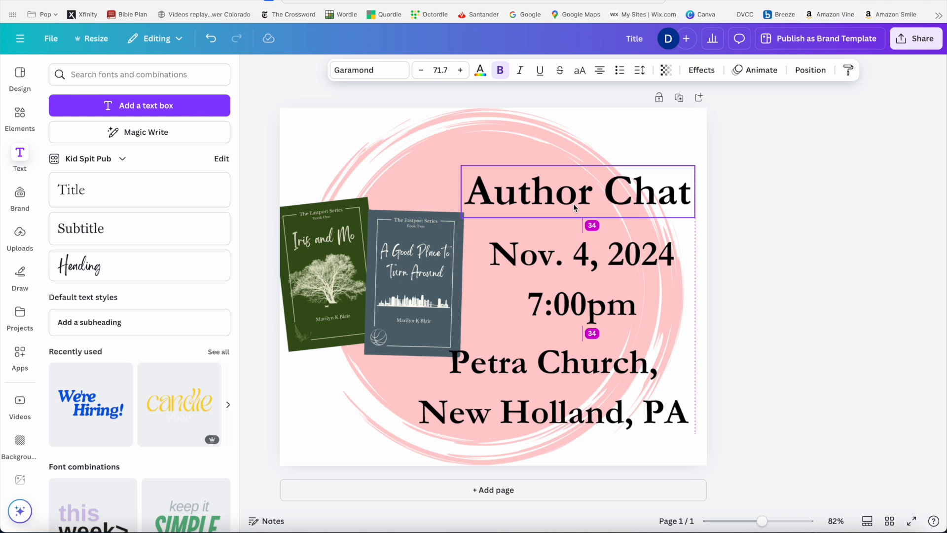
{"action": "left_click", "coordinate": [573, 204]}
Shrink the date and time text box to font size 56.8.
{"action": "left_click", "coordinate": [591, 279]}
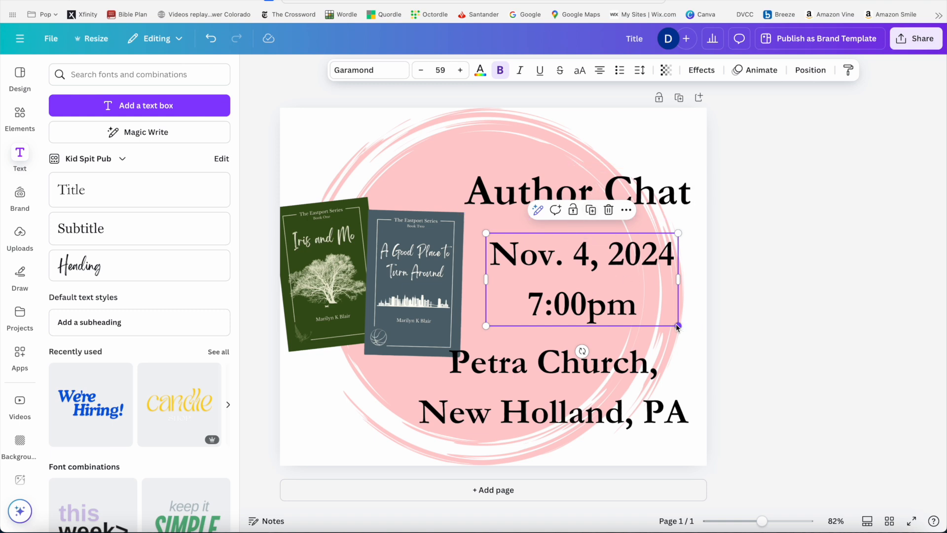
{"action": "left_click_drag", "start_coordinate": [678, 326], "coordinate": [671, 323]}
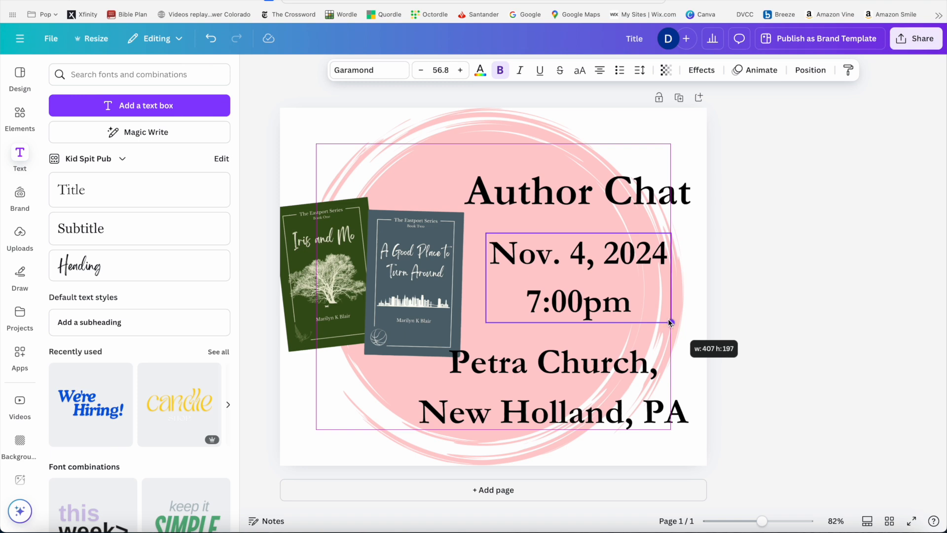
{"action": "left_click_drag", "start_coordinate": [669, 322], "coordinate": [669, 322]}
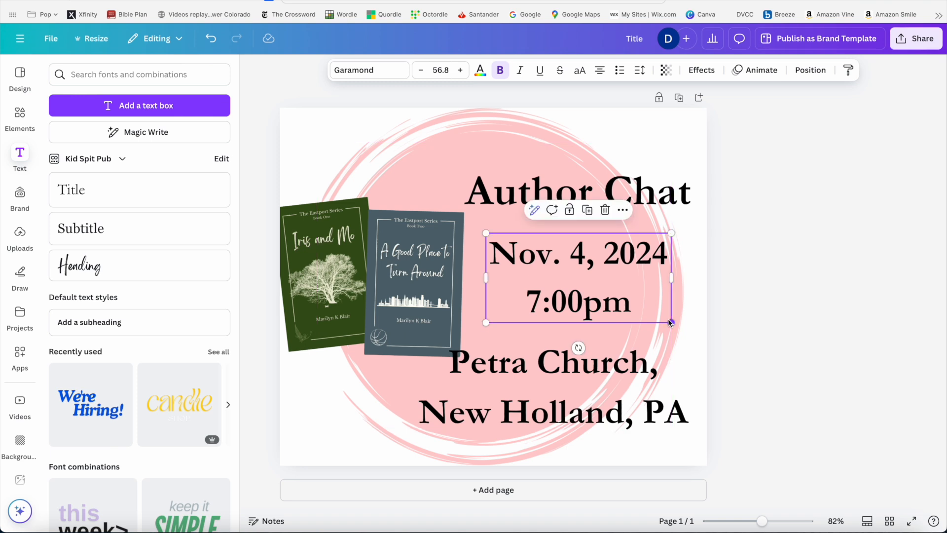
Shrink the venue text to font size 45 and move it slightly up and left, beneath the time.
{"action": "left_click", "coordinate": [588, 379]}
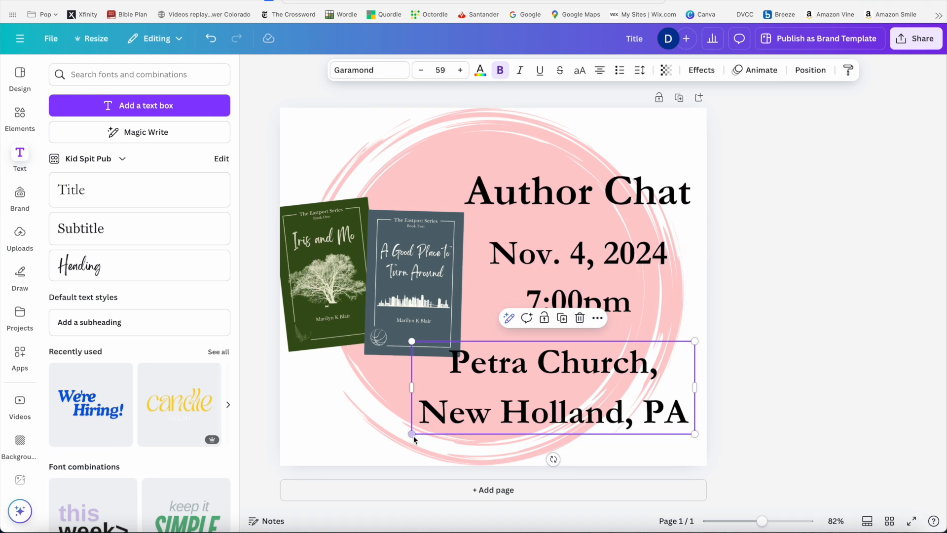
{"action": "left_click_drag", "start_coordinate": [412, 434], "coordinate": [478, 410]}
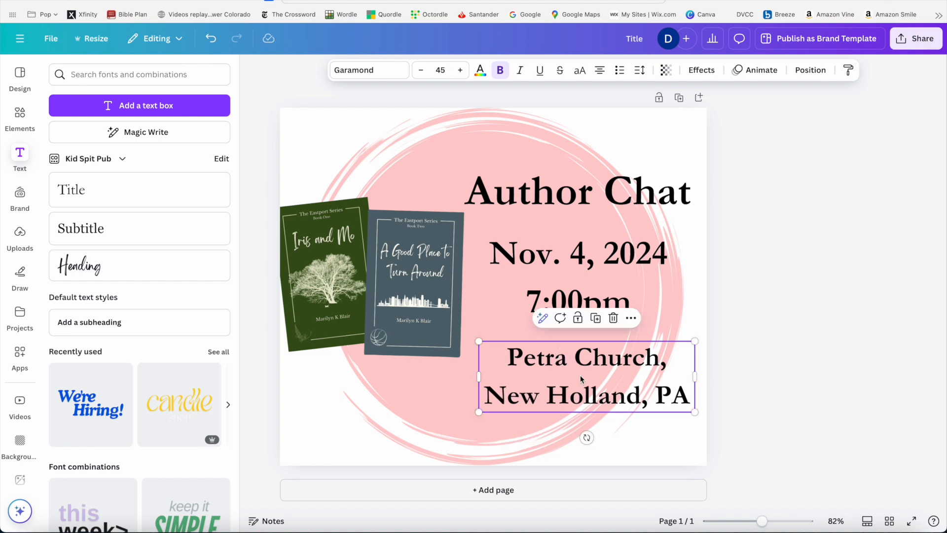
{"action": "left_click_drag", "start_coordinate": [588, 378], "coordinate": [578, 370]}
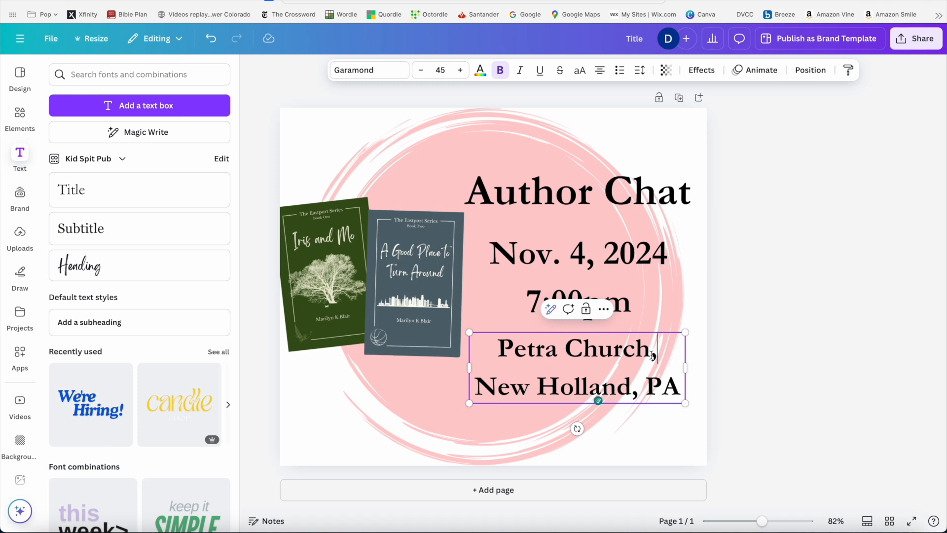
Delete the comma and the "New Holland, PA" line from the venue text, leaving only "Petra Church".
{"action": "key", "text": "BackSpace"}
{"action": "type", "text": ","}
{"action": "left_click_drag", "start_coordinate": [657, 354], "coordinate": [679, 375]}
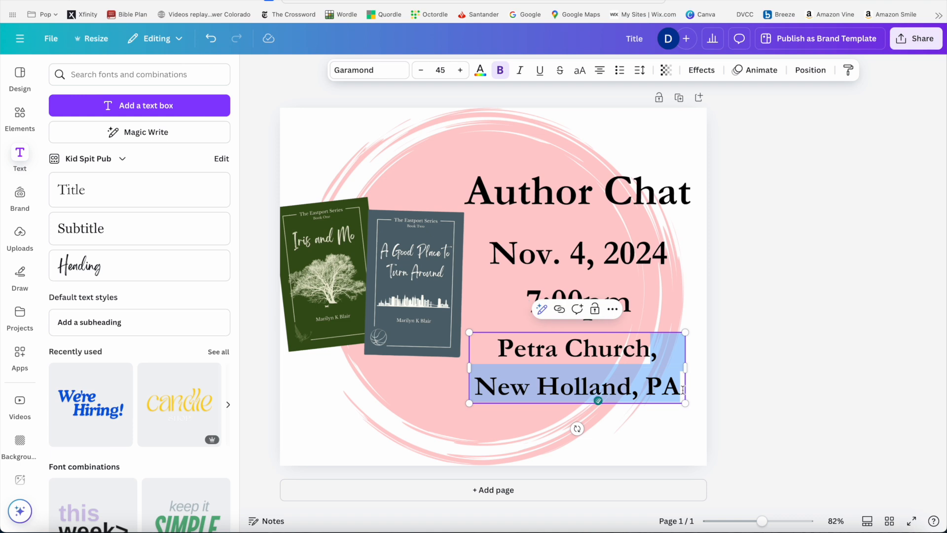
{"action": "key", "text": "BackSpace"}
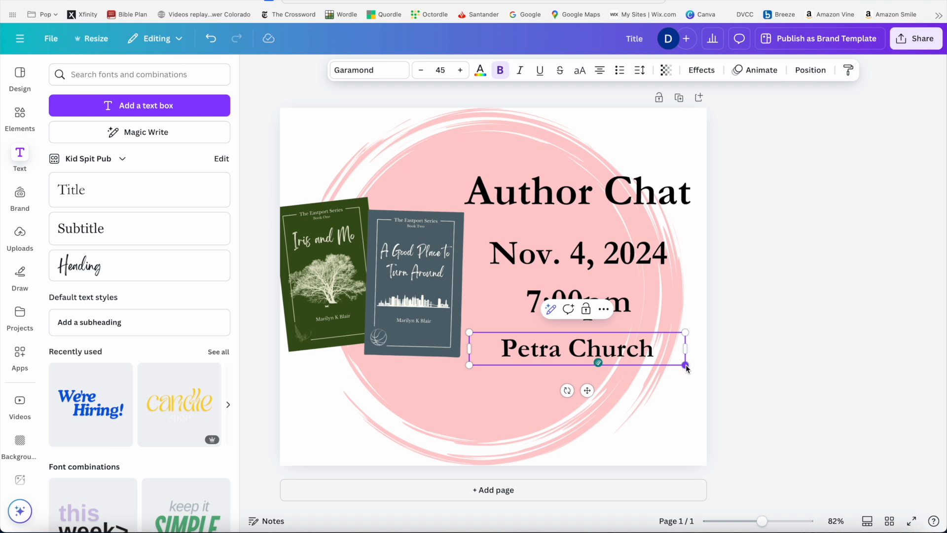
Shrink "Petra Church" to font size 42.1 and center it under the date and time text with a gap of 34.
{"action": "left_click_drag", "start_coordinate": [686, 368], "coordinate": [672, 363]}
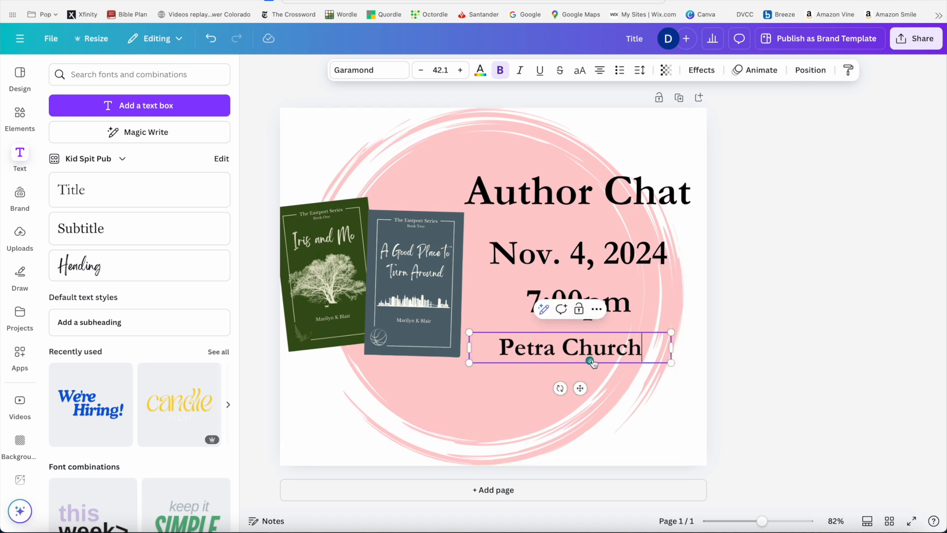
{"action": "left_click_drag", "start_coordinate": [607, 347], "coordinate": [612, 347]}
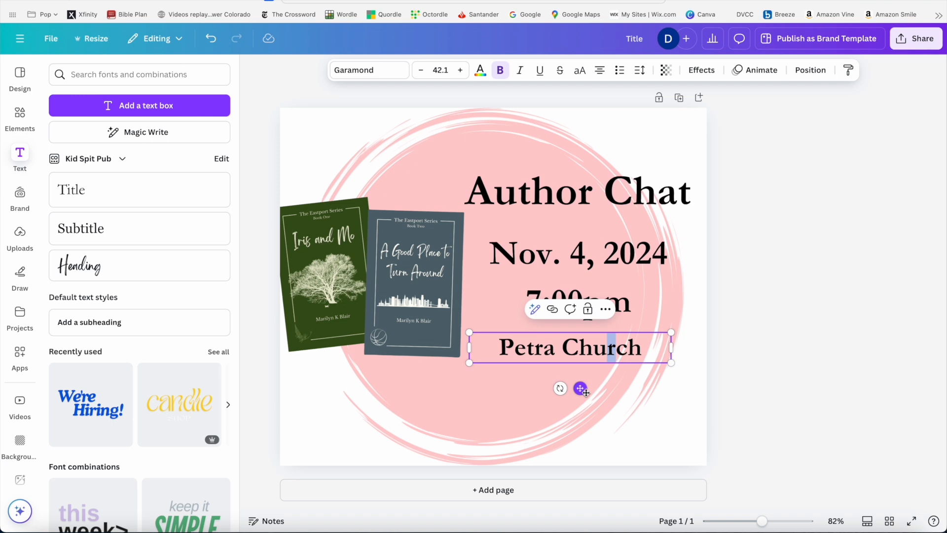
{"action": "left_click_drag", "start_coordinate": [581, 390], "coordinate": [587, 389]}
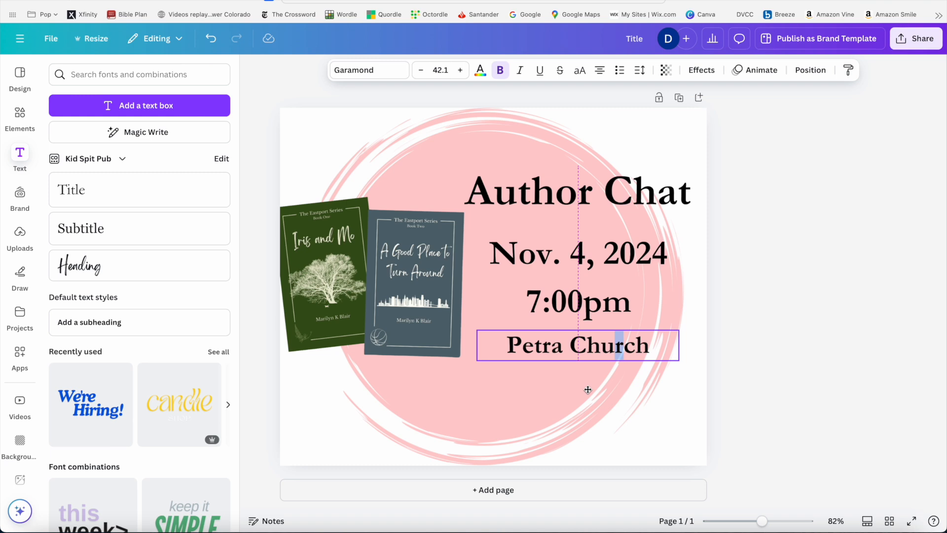
{"action": "left_click_drag", "start_coordinate": [588, 389], "coordinate": [588, 391]}
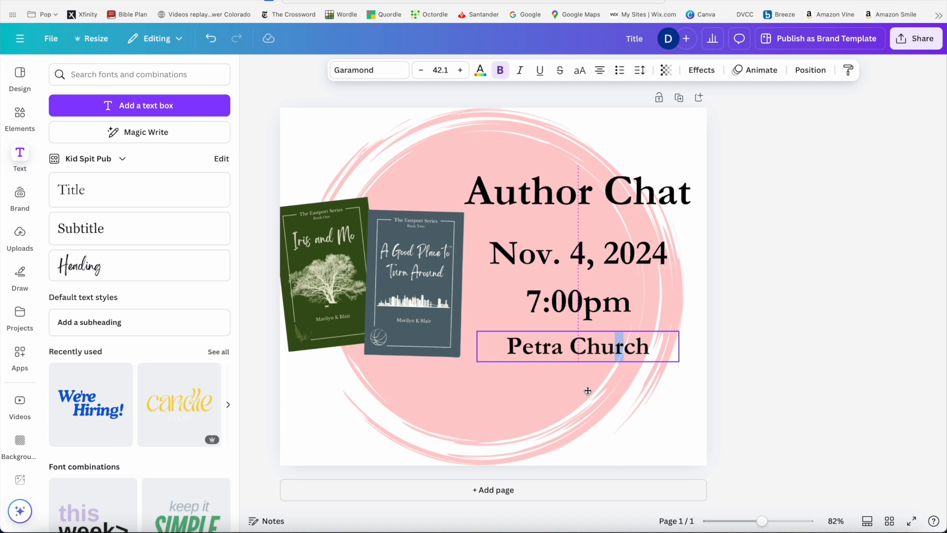
{"action": "left_click_drag", "start_coordinate": [588, 390], "coordinate": [589, 395]}
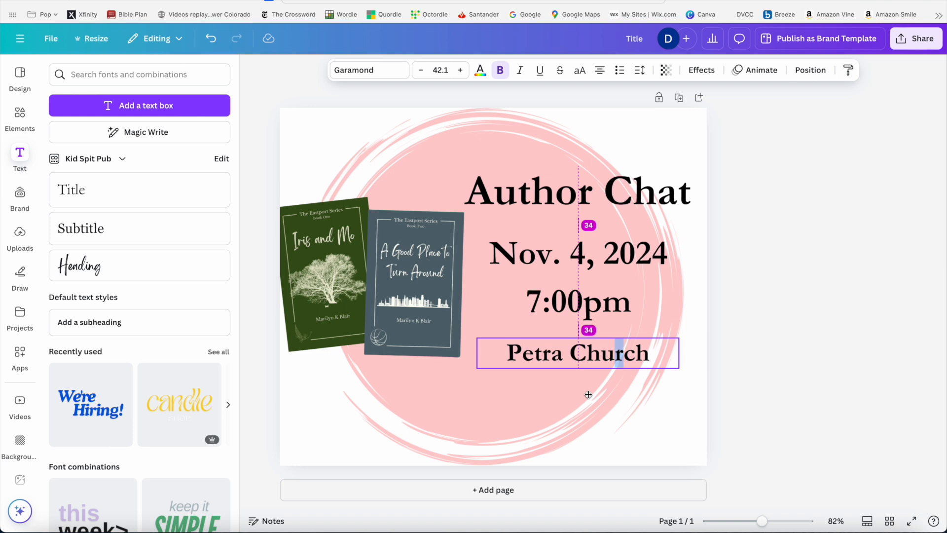
{"action": "left_click_drag", "start_coordinate": [588, 395], "coordinate": [588, 394]}
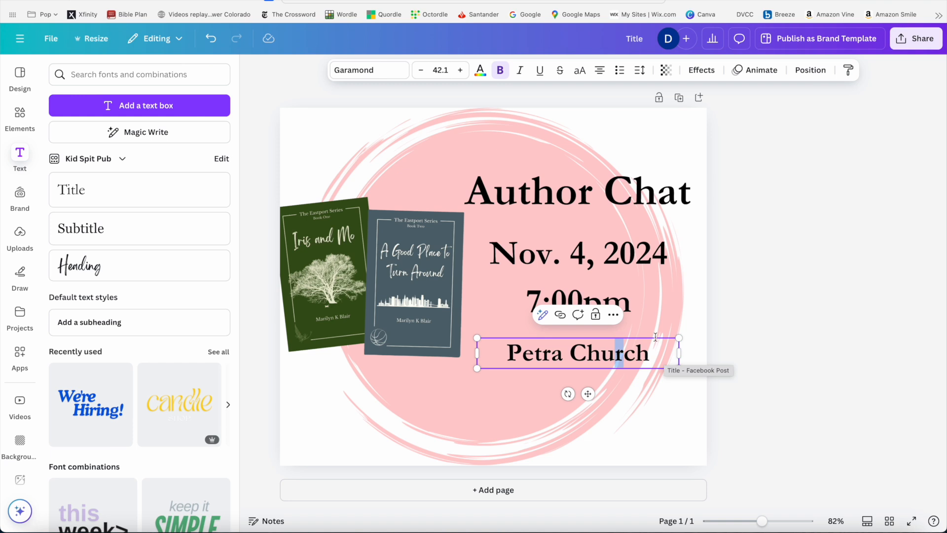
Group the title, date and time, and venue text boxes, and move the group down to the page's vertical center.
{"action": "left_click", "coordinate": [651, 309], "text": "shift"}
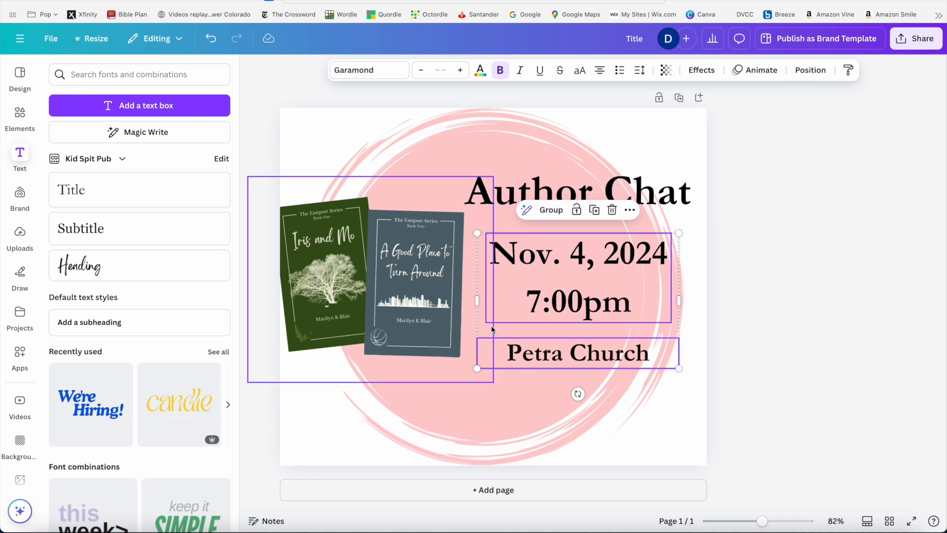
{"action": "left_click", "coordinate": [573, 186], "text": "shift"}
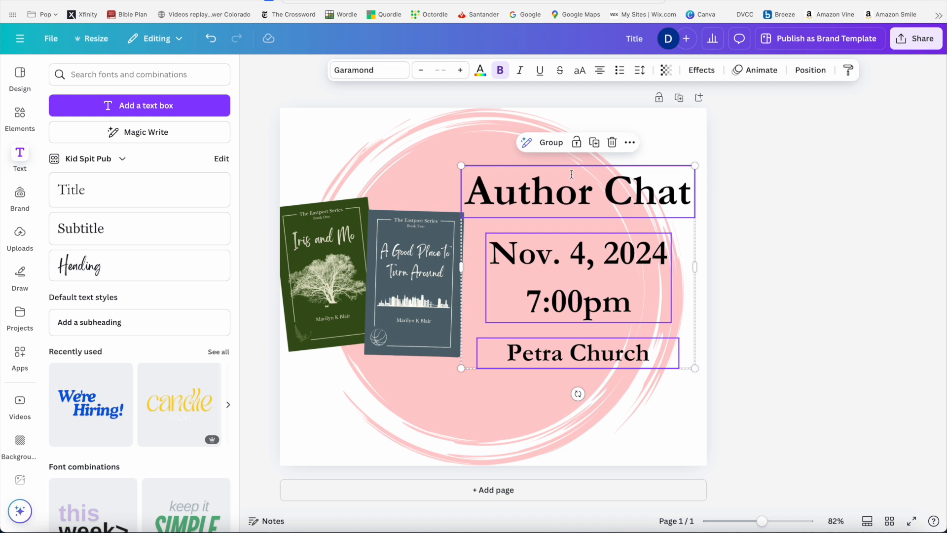
{"action": "left_click", "coordinate": [556, 145]}
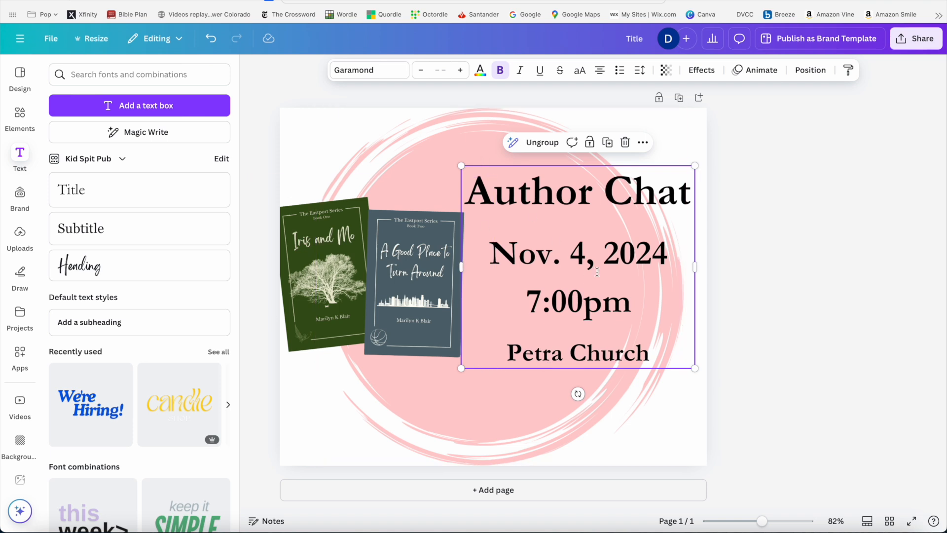
{"action": "left_click_drag", "start_coordinate": [591, 239], "coordinate": [592, 258]}
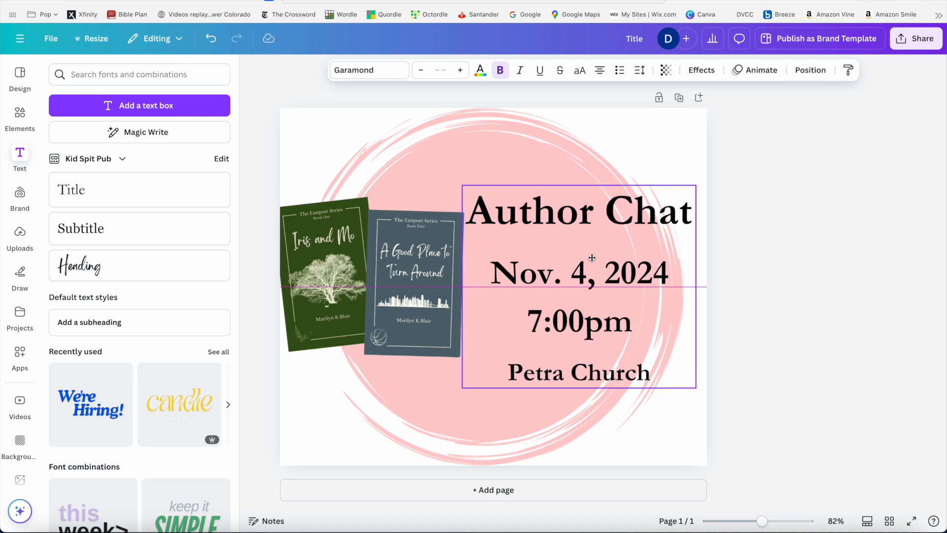
{"action": "left_click_drag", "start_coordinate": [592, 257], "coordinate": [589, 256]}
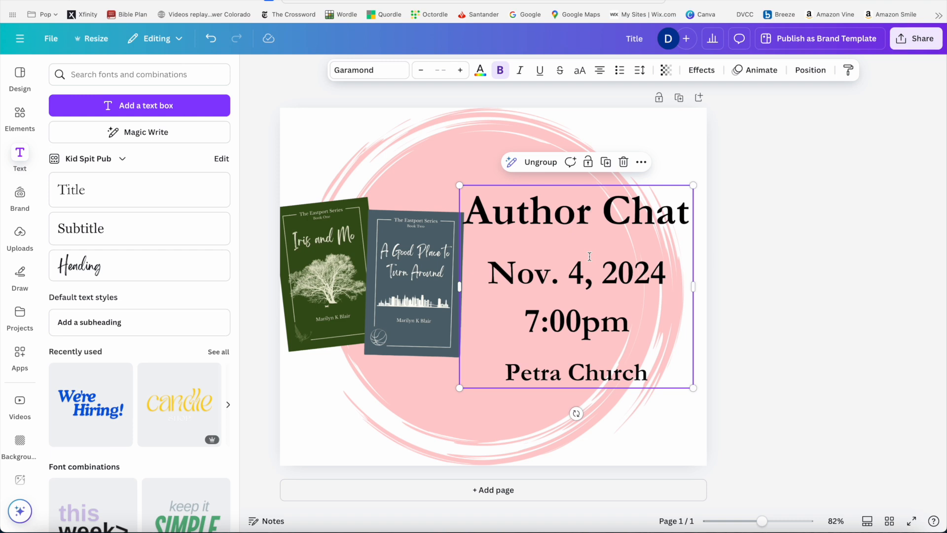
Enlarge the book covers image by about 20% and reposition it beside the text so the second cover overlaps the text's left edge.
{"action": "left_click", "coordinate": [373, 258]}
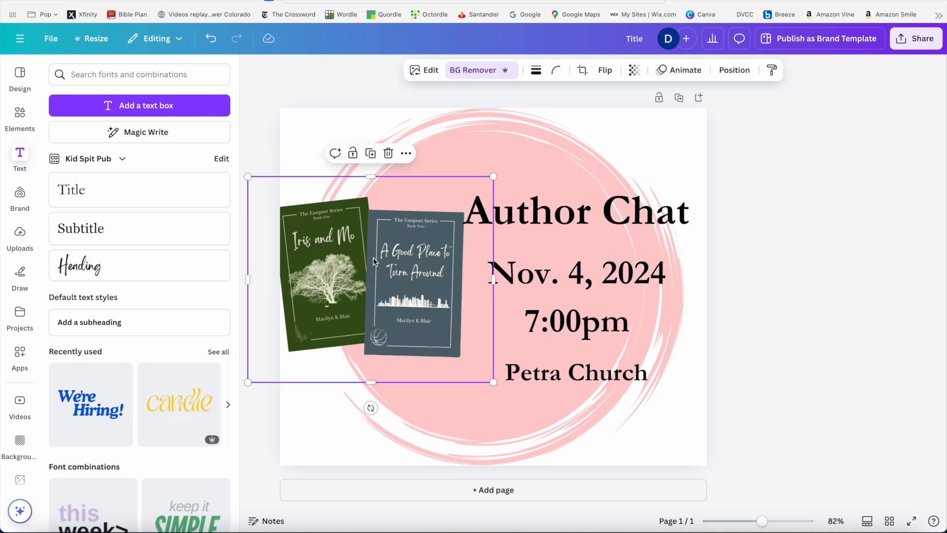
{"action": "left_click_drag", "start_coordinate": [493, 180], "coordinate": [543, 134]}
{"action": "mouse_move", "coordinate": [381, 296]}
{"action": "left_mouse_down"}
{"action": "mouse_move", "coordinate": [366, 313]}
{"action": "mouse_move", "coordinate": [362, 303]}
{"action": "mouse_move", "coordinate": [372, 312]}
{"action": "left_mouse_up"}
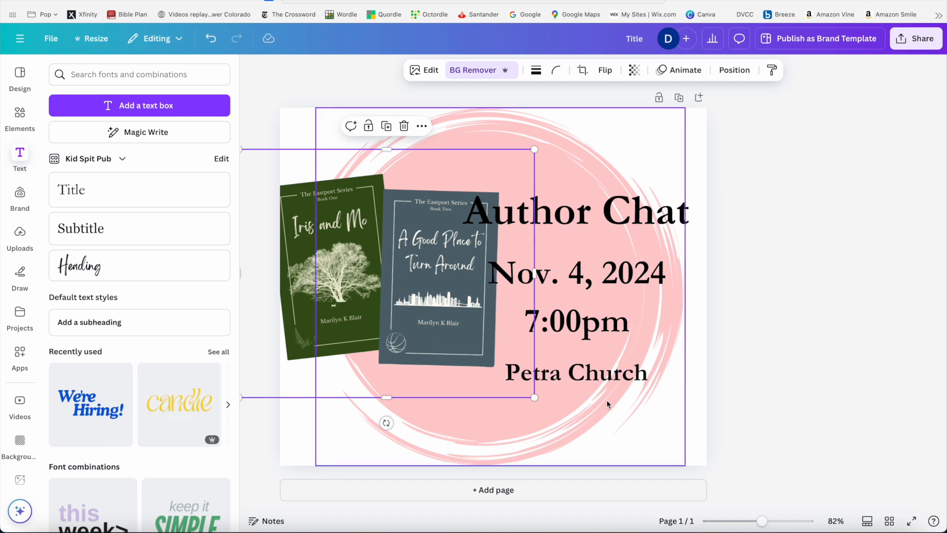
{"action": "left_click", "coordinate": [697, 437]}
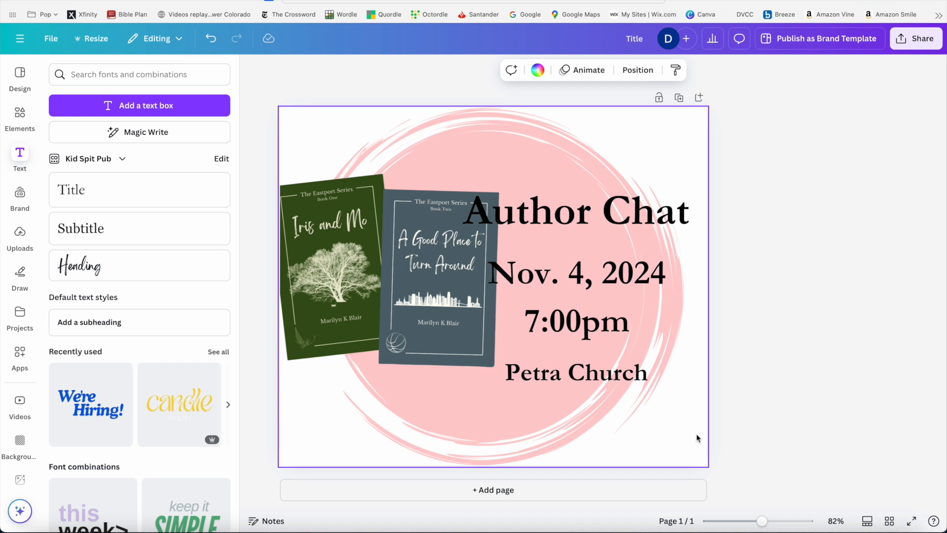
{"action": "left_click", "coordinate": [84, 194]}
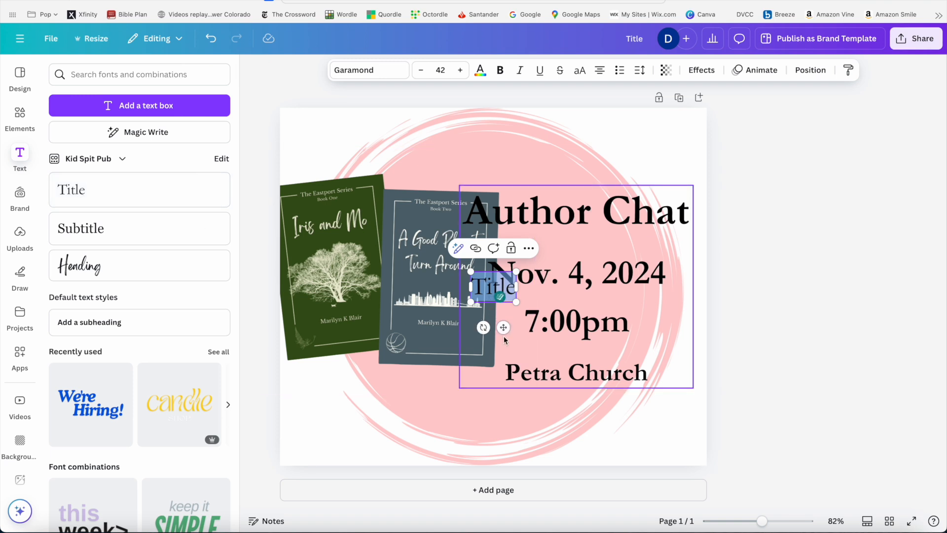
{"action": "left_click_drag", "start_coordinate": [502, 328], "coordinate": [343, 478]}
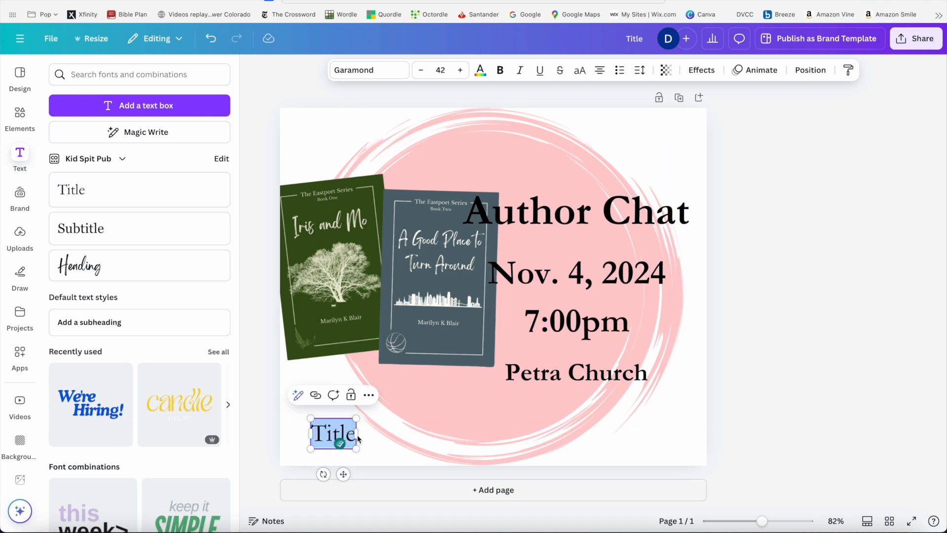
{"action": "left_click_drag", "start_coordinate": [357, 441], "coordinate": [539, 448]}
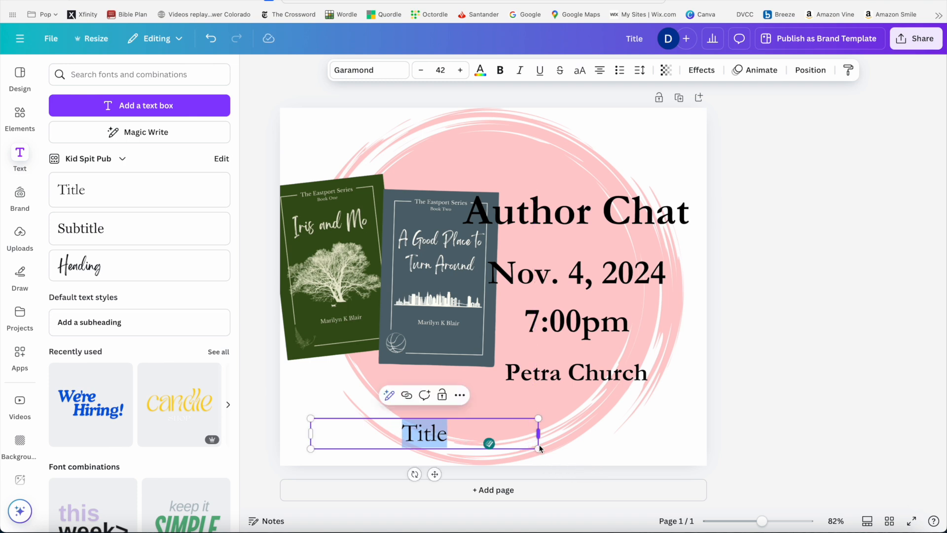
{"action": "type", "text": "www.kidspitpub.com"}
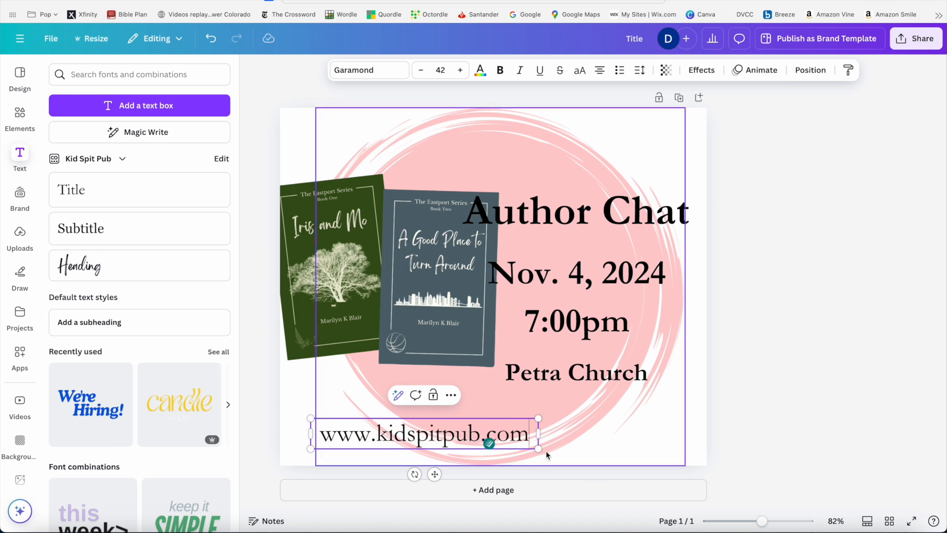
{"action": "left_click_drag", "start_coordinate": [538, 448], "coordinate": [479, 430]}
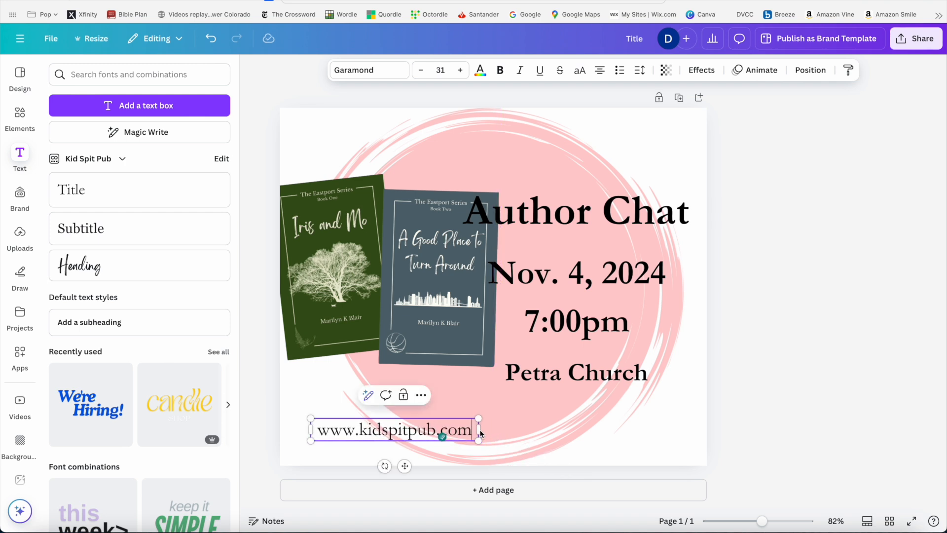
{"action": "left_click", "coordinate": [727, 325]}
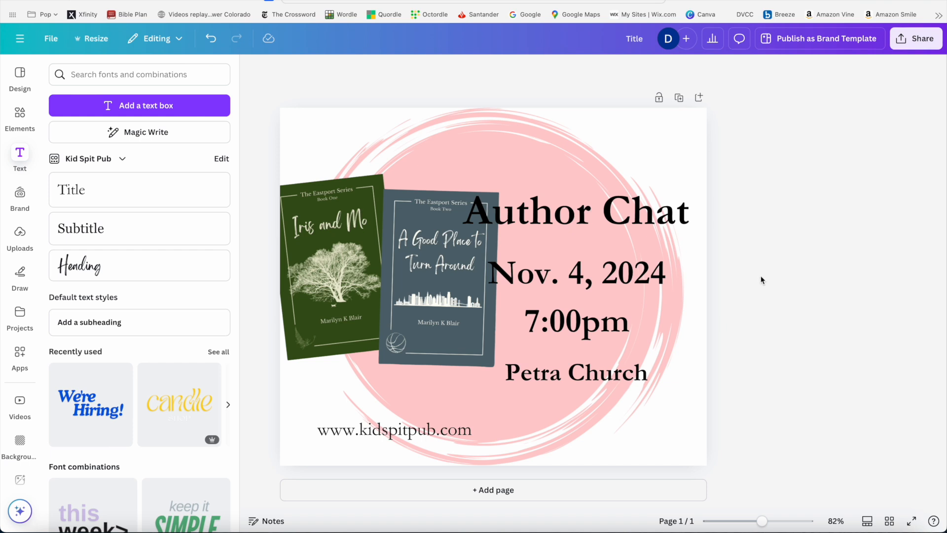
Delete the "7:00pm" line below the date and move the text group down to the page's vertical center.
{"action": "left_click", "coordinate": [624, 237]}
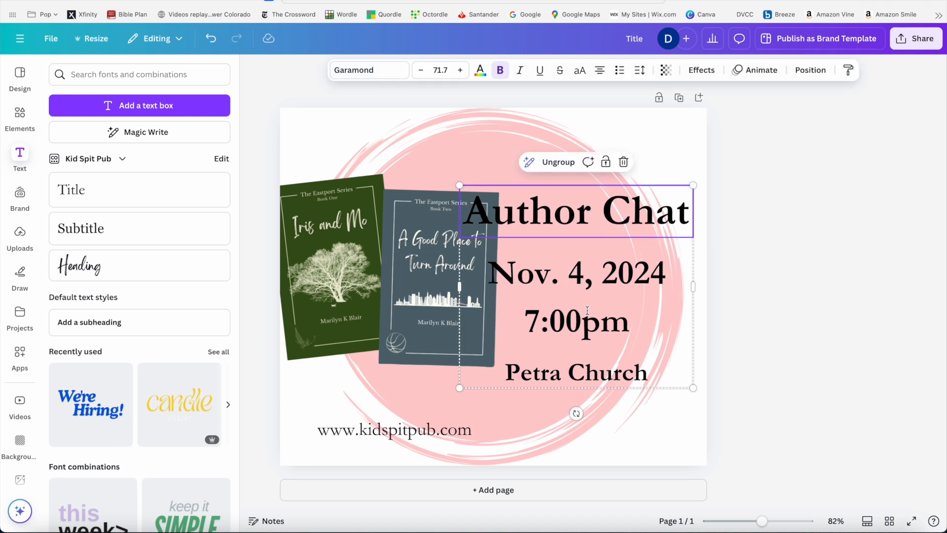
{"action": "left_click", "coordinate": [538, 330]}
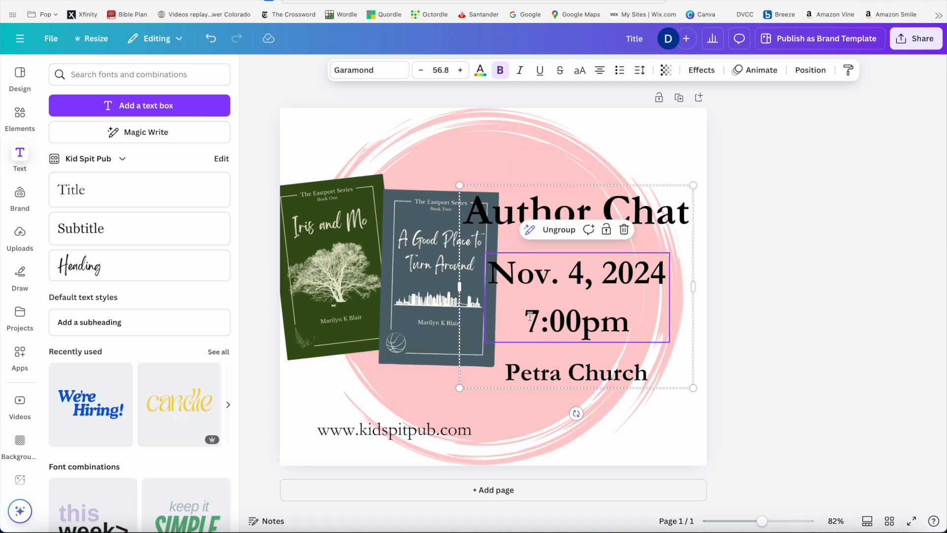
{"action": "left_click", "coordinate": [528, 316]}
{"action": "left_click_drag", "start_coordinate": [525, 318], "coordinate": [645, 318]}
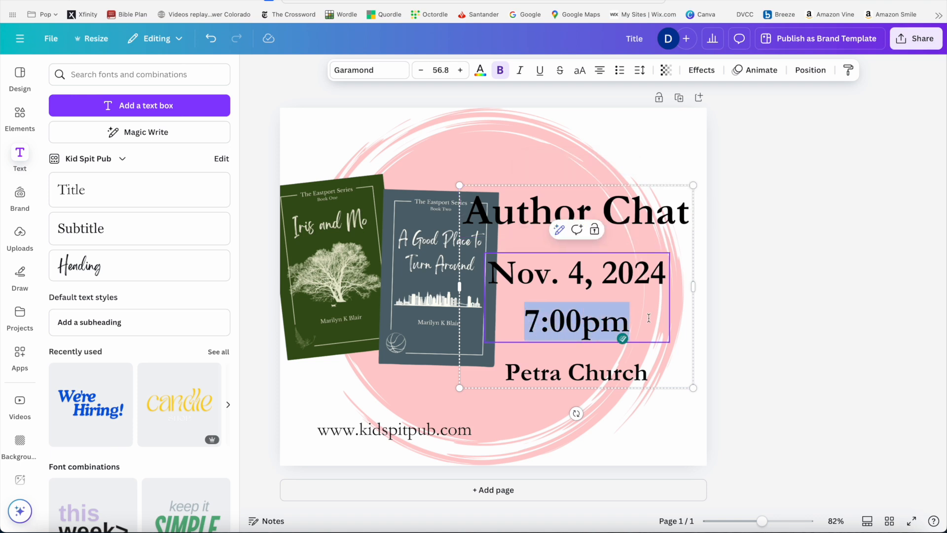
{"action": "key", "text": "BackSpace"}
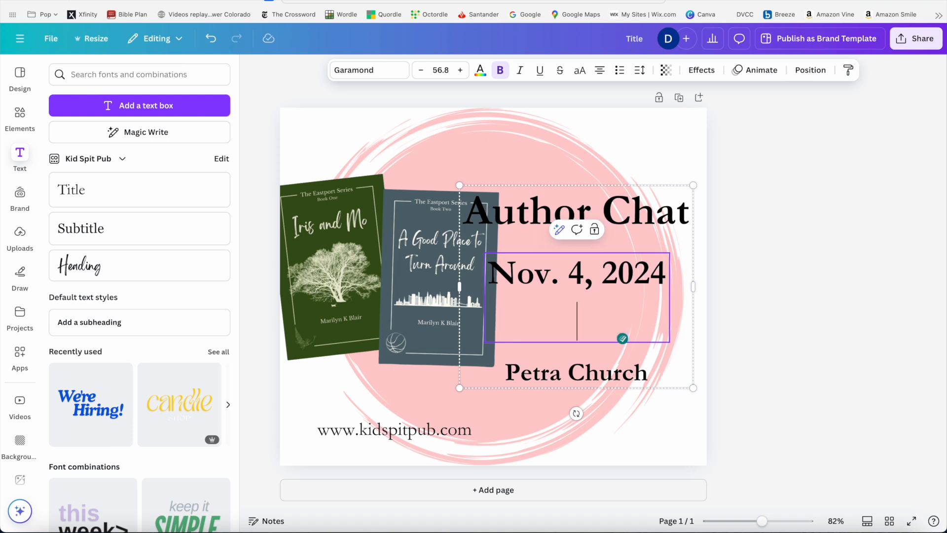
{"action": "key", "text": "BackSpace"}
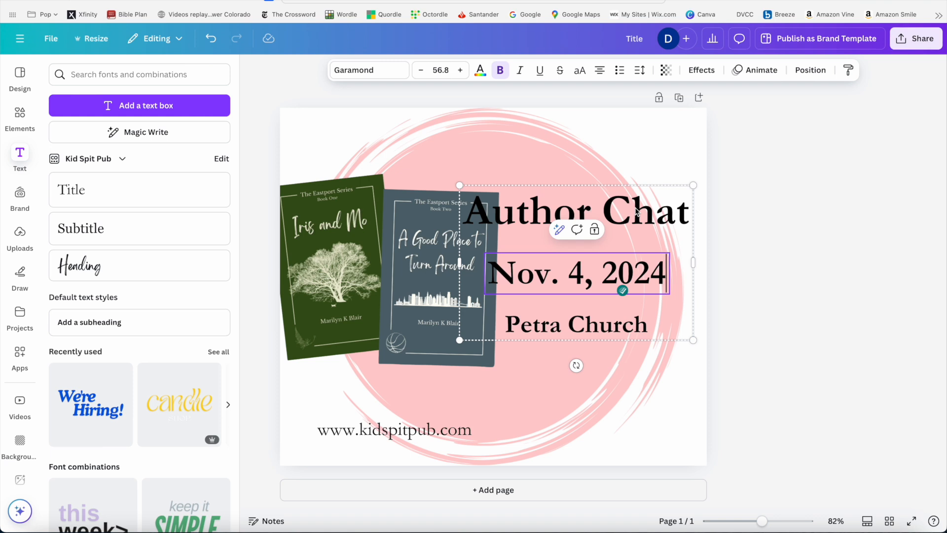
{"action": "left_click_drag", "start_coordinate": [611, 250], "coordinate": [610, 275]}
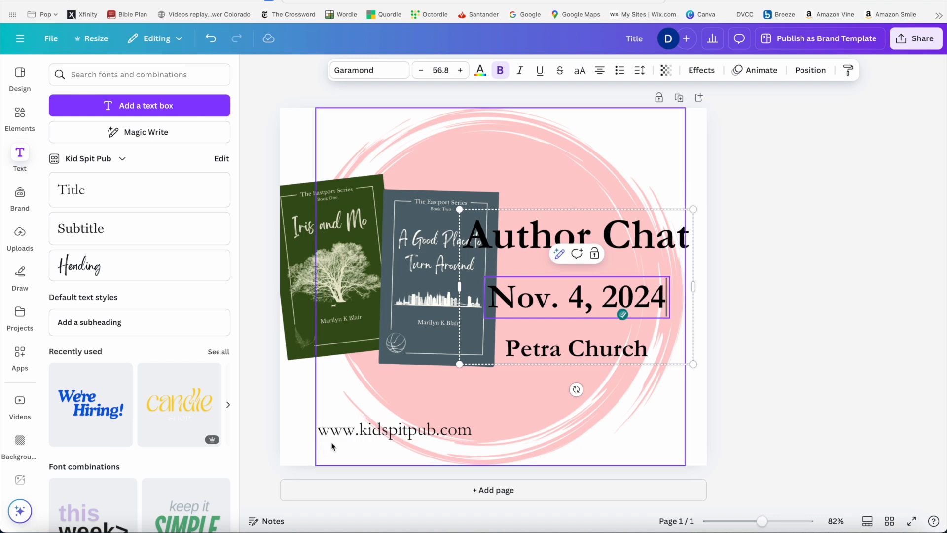
Replace the web address with "Link for info in comments" and widen its text box to fit on one line.
{"action": "left_click", "coordinate": [336, 435]}
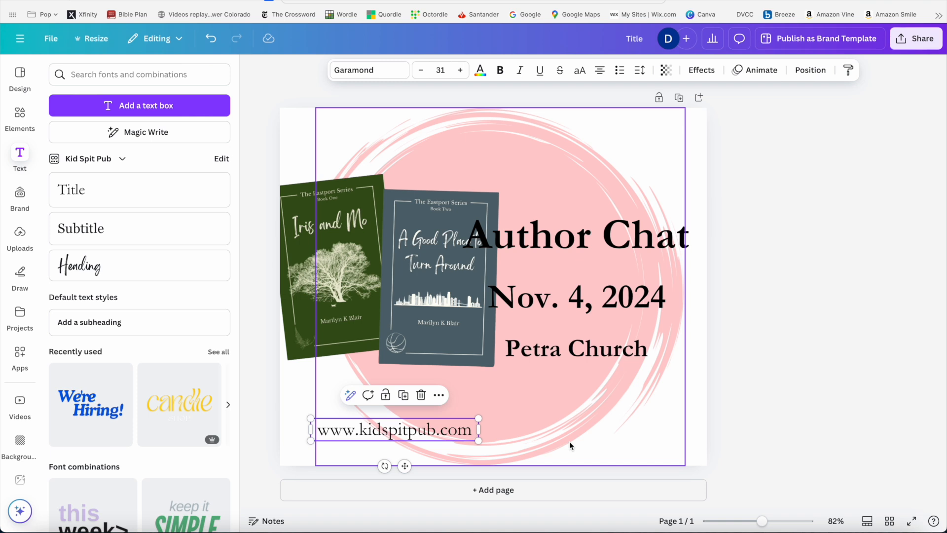
{"action": "left_click", "coordinate": [405, 427]}
{"action": "key", "text": "ctrl+a"}
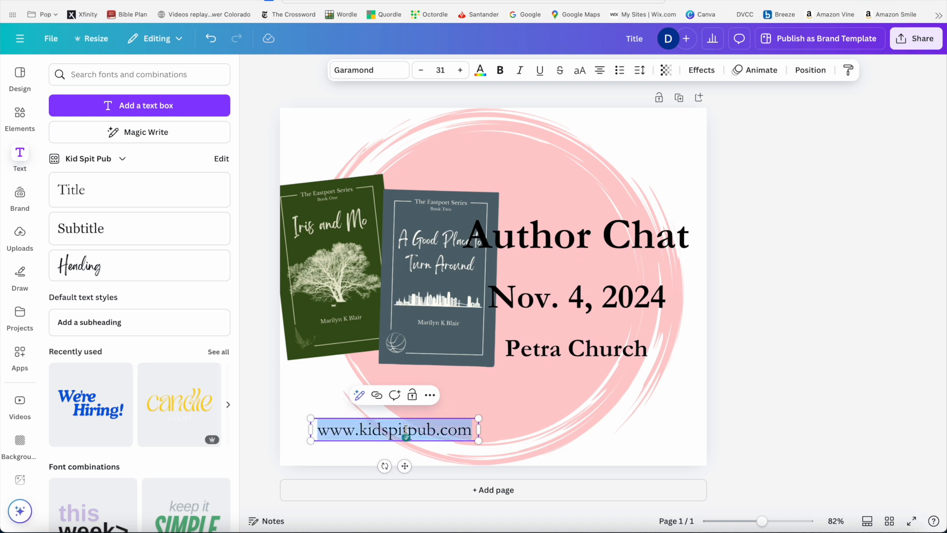
{"action": "type", "text": "Link for "}
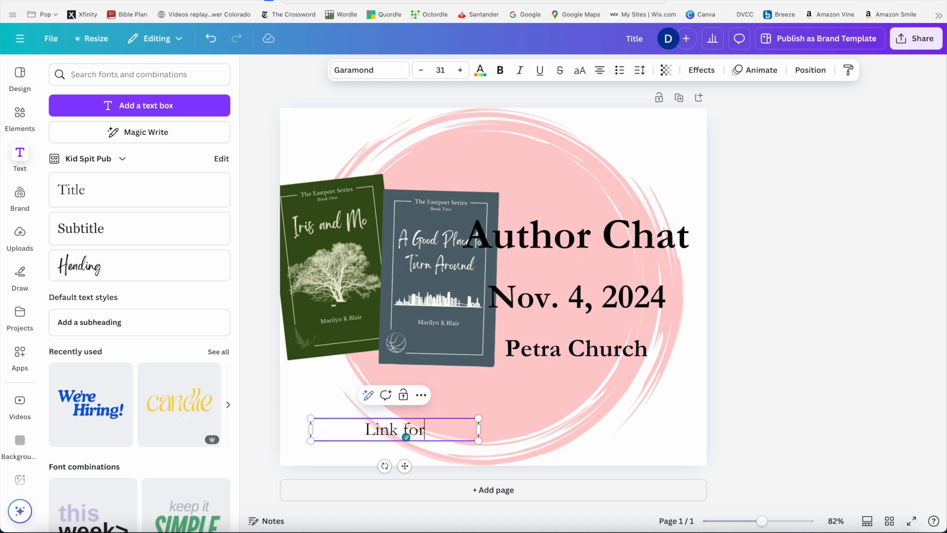
{"action": "type", "text": "info in com"}
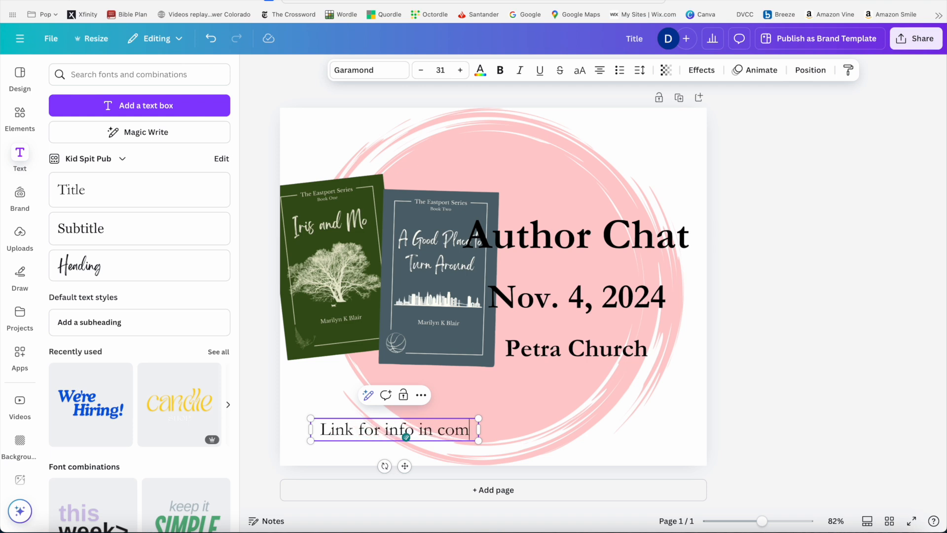
{"action": "type", "text": "ments"}
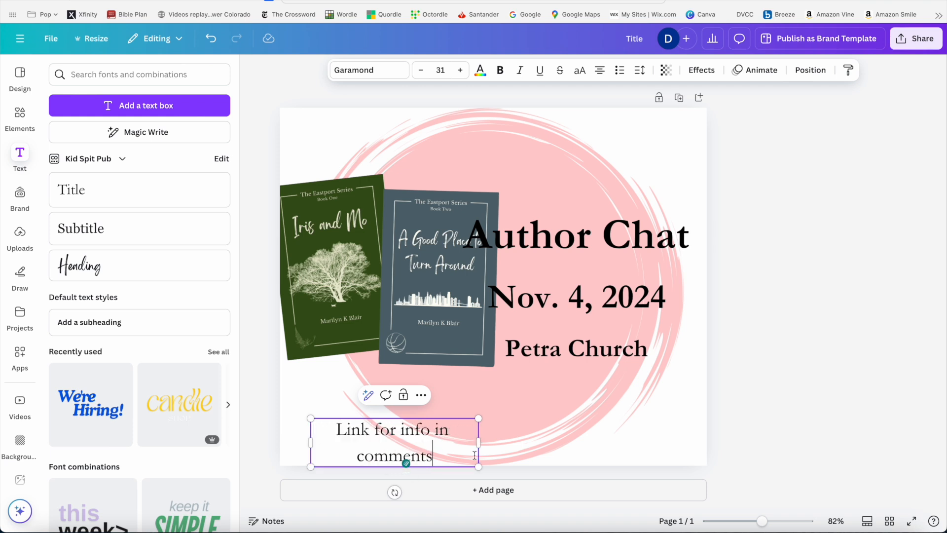
{"action": "left_click_drag", "start_coordinate": [479, 444], "coordinate": [517, 445]}
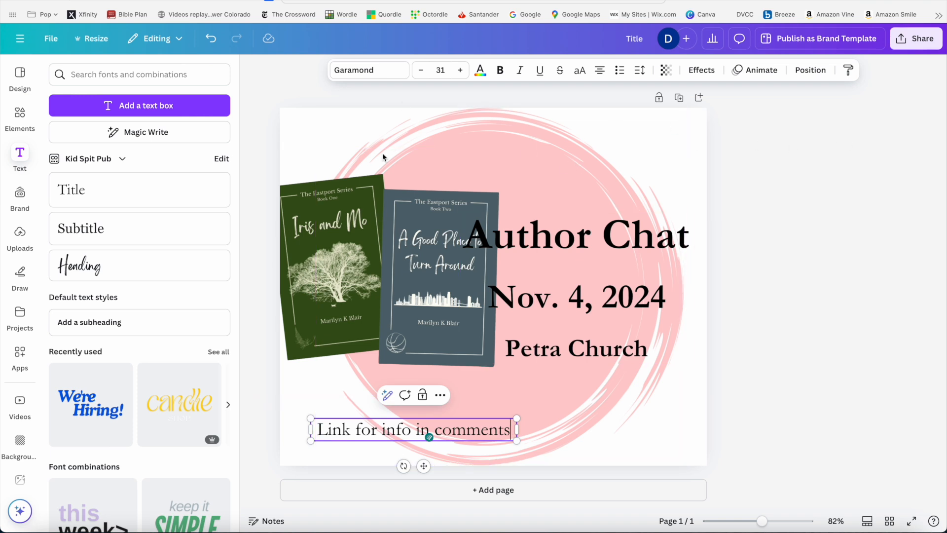
Change the page background to the pale cream color from the Kid Spit Pub brand palette.
{"action": "left_click", "coordinate": [698, 146]}
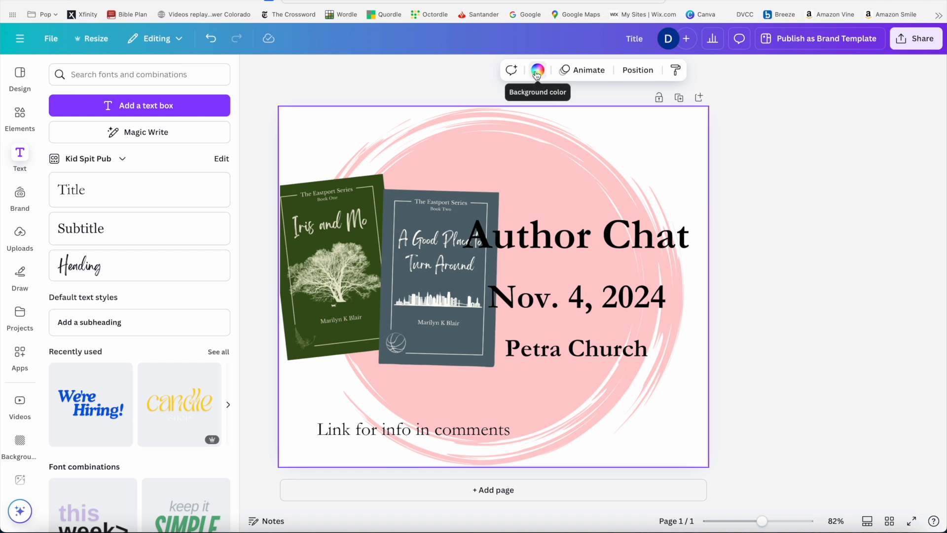
{"action": "scroll", "coordinate": [22, 296], "scroll_direction": "down", "scroll_amount": 5}
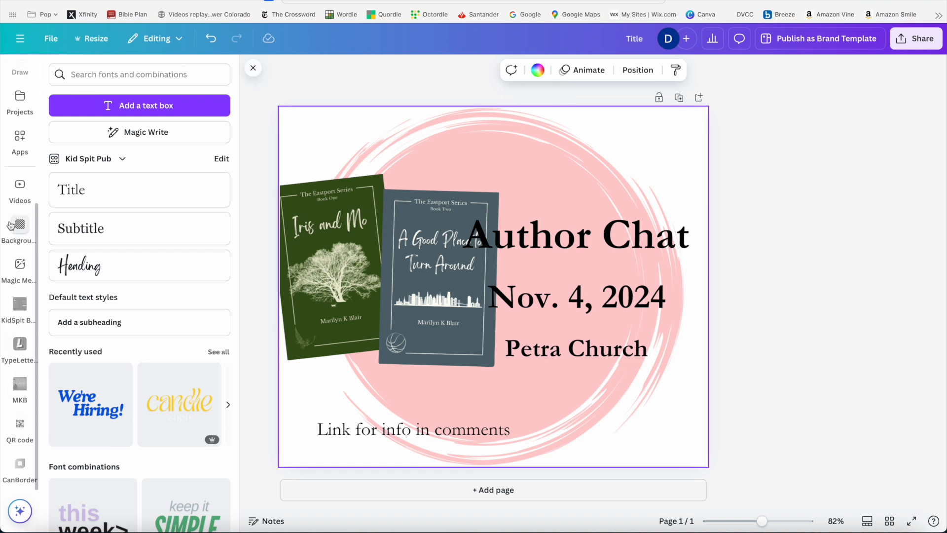
{"action": "left_click", "coordinate": [538, 72]}
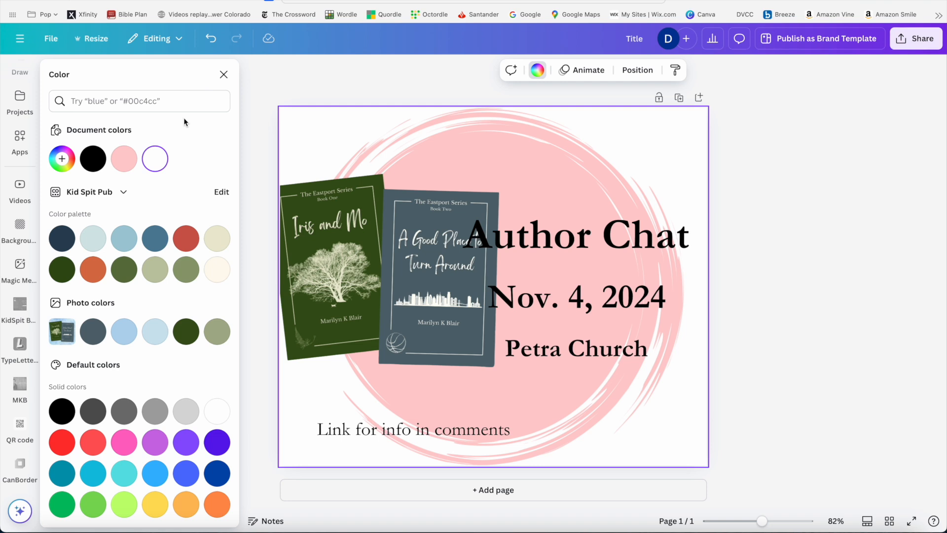
{"action": "left_click", "coordinate": [220, 273]}
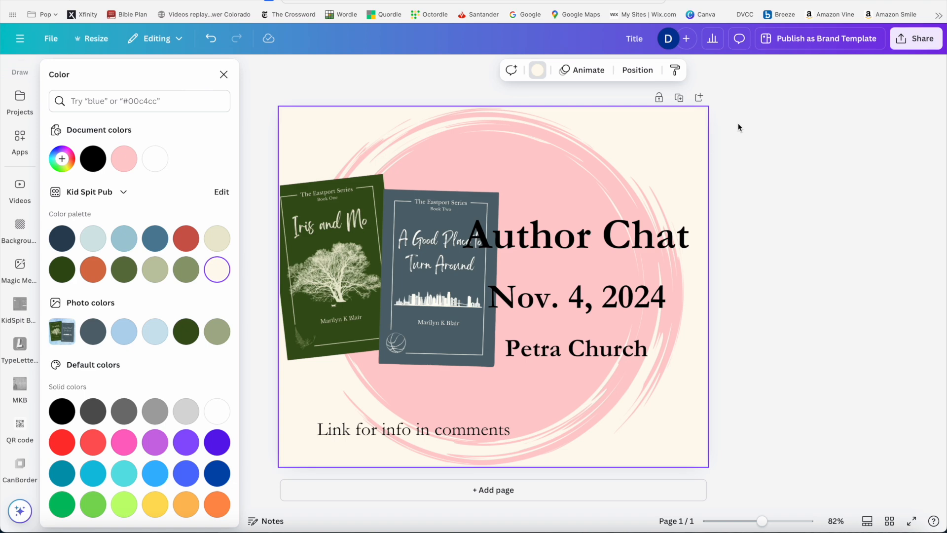
Shrink the book covers image to clear most of the title and move it down level with the text group.
{"action": "left_click", "coordinate": [448, 276]}
{"action": "left_click_drag", "start_coordinate": [535, 399], "coordinate": [496, 380]}
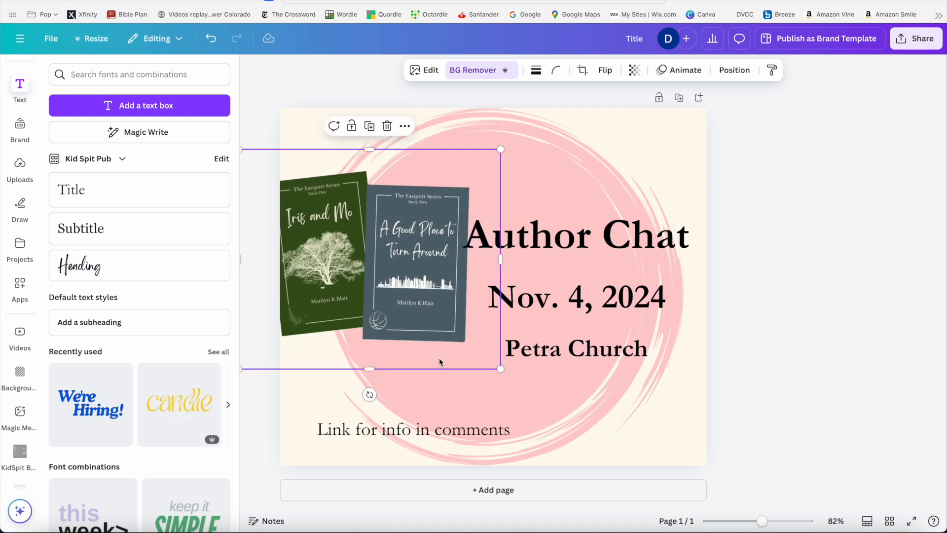
{"action": "left_click_drag", "start_coordinate": [395, 293], "coordinate": [396, 320]}
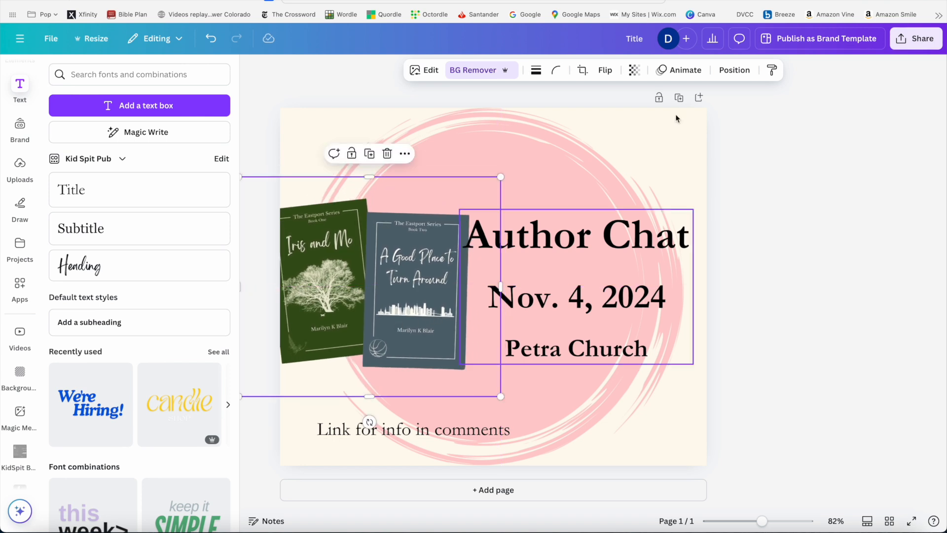
{"action": "left_click", "coordinate": [828, 149]}
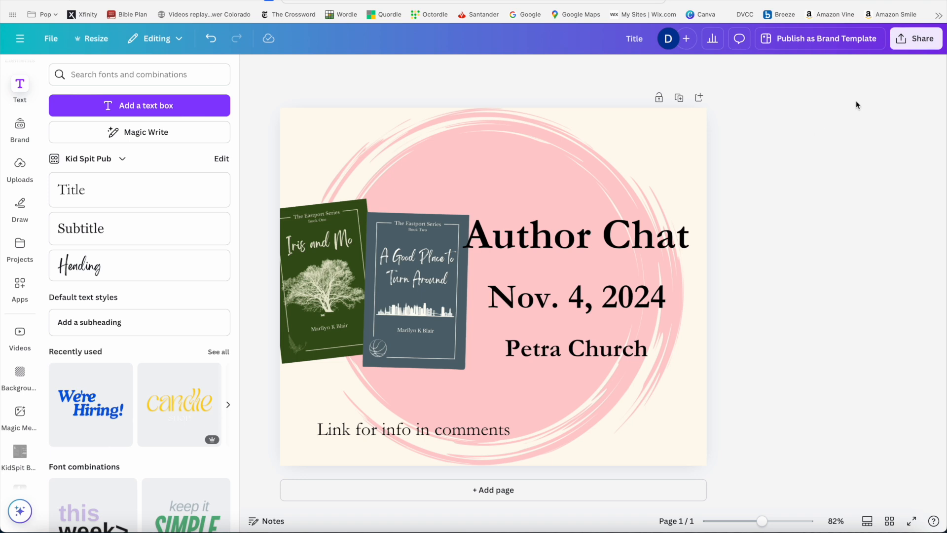
Rename the design "Author Chat Petra".
{"action": "left_click", "coordinate": [642, 38]}
{"action": "type", "text": "Author Chat Petra"}
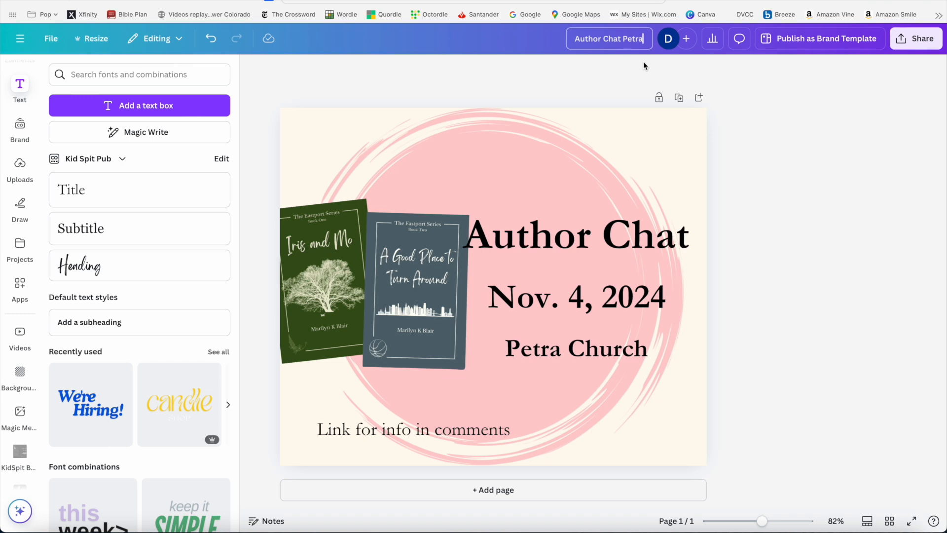
{"action": "key", "text": "Return"}
Open the design's sharing options and review who has access, then return to the main sharing options.
{"action": "left_click", "coordinate": [918, 39]}
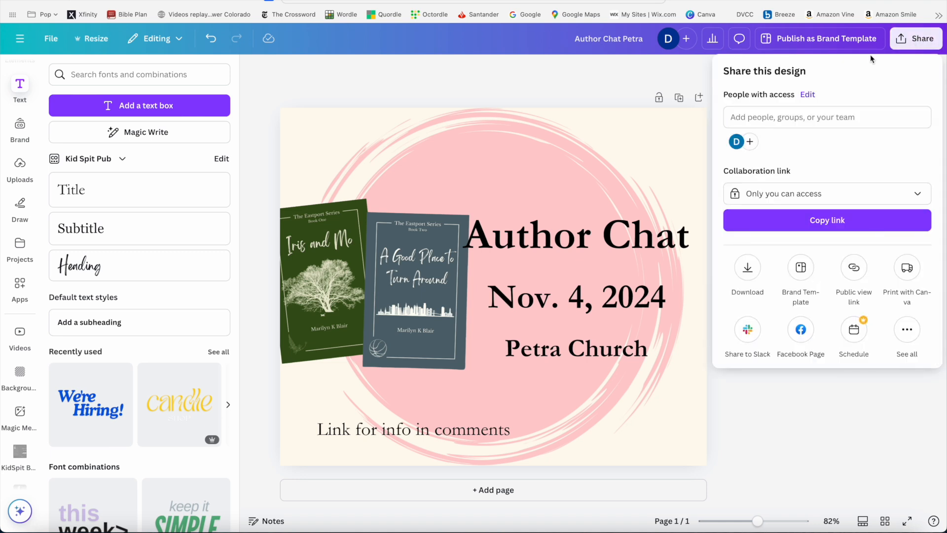
{"action": "left_click", "coordinate": [775, 116]}
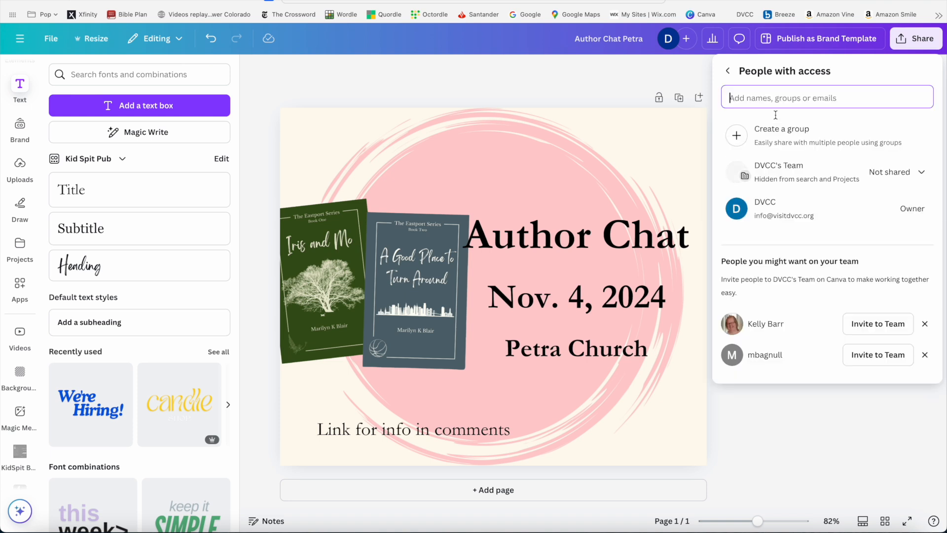
{"action": "left_click", "coordinate": [728, 72]}
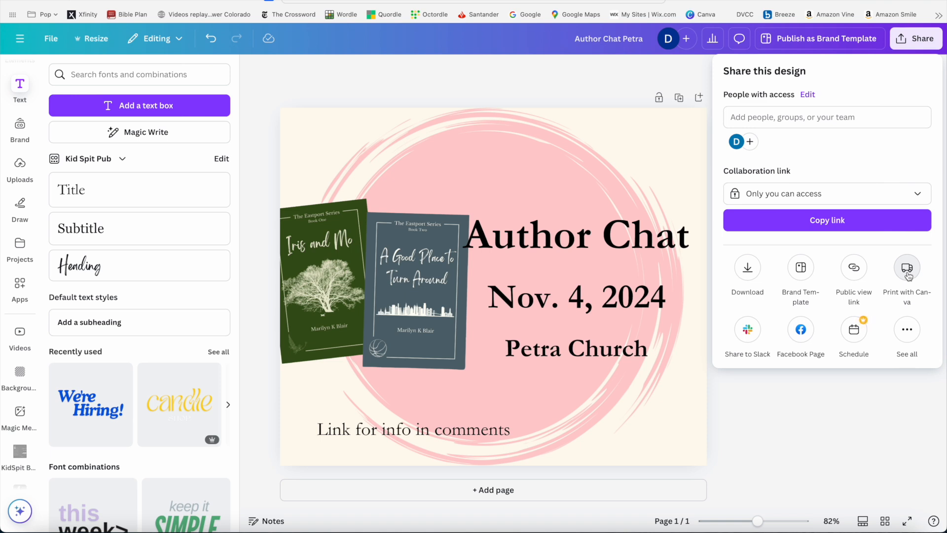
Open the download settings for the design and set the file type to JPG.
{"action": "left_click", "coordinate": [748, 268]}
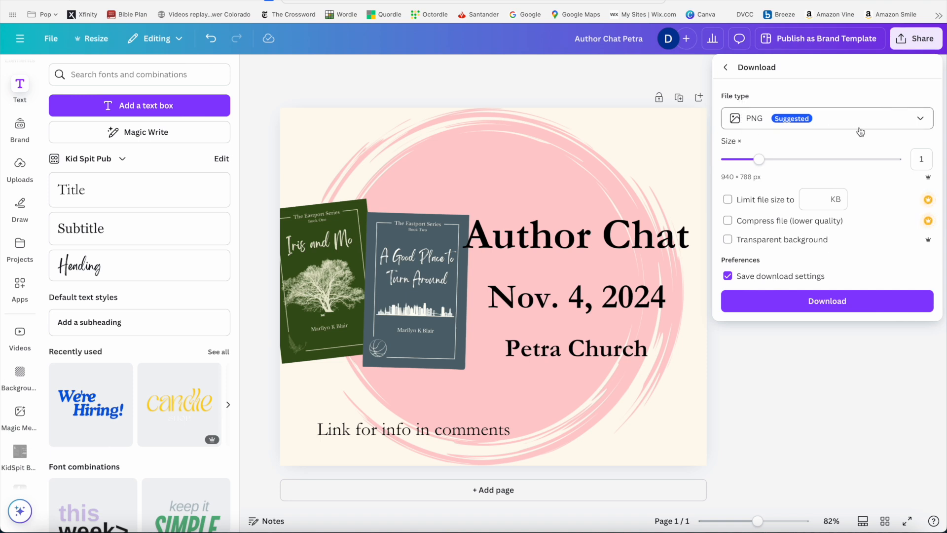
{"action": "left_click", "coordinate": [921, 121]}
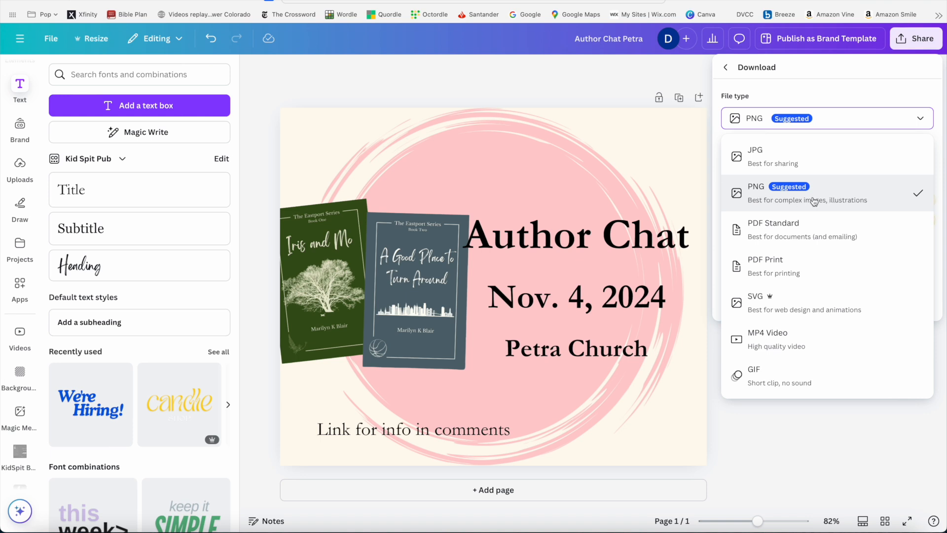
{"action": "left_click", "coordinate": [774, 160]}
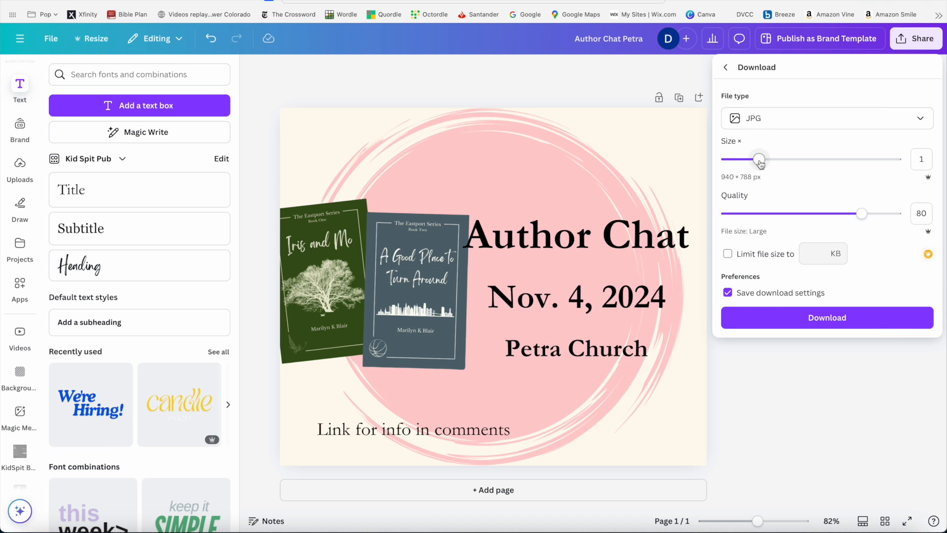
Set the JPG size multiplier to 1.5 and the quality to 65, and download the Author Chat Petra design.
{"action": "left_click_drag", "start_coordinate": [758, 161], "coordinate": [907, 163]}
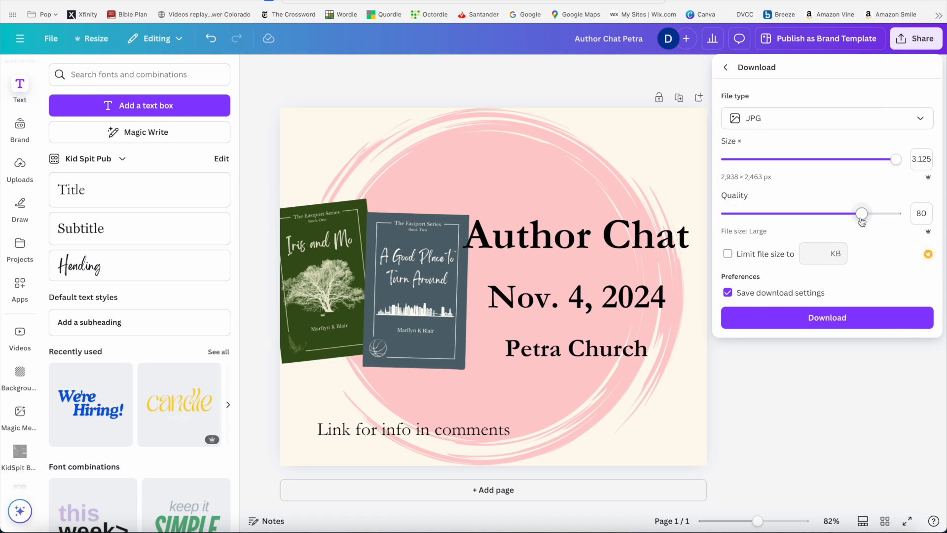
{"action": "left_click_drag", "start_coordinate": [866, 219], "coordinate": [836, 214]}
{"action": "left_click_drag", "start_coordinate": [895, 159], "coordinate": [792, 165]}
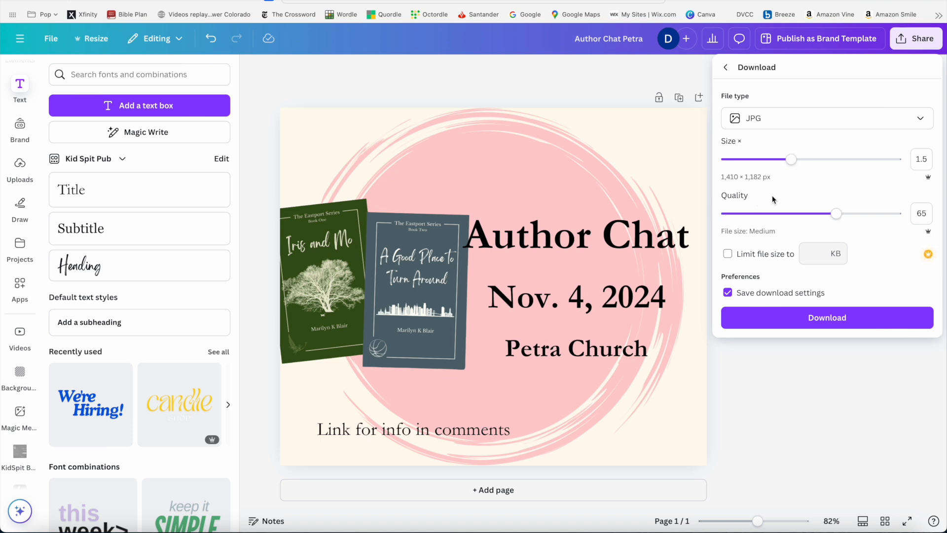
{"action": "left_click", "coordinate": [824, 319]}
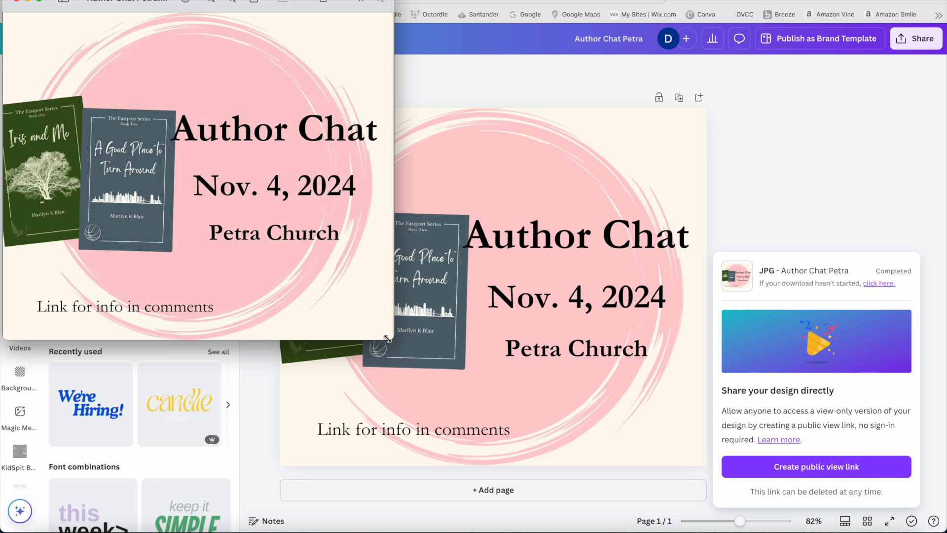
Enlarge the preview window of the downloaded Author Chat image to examine it, and close the preview.
{"action": "left_click_drag", "start_coordinate": [392, 339], "coordinate": [656, 456]}
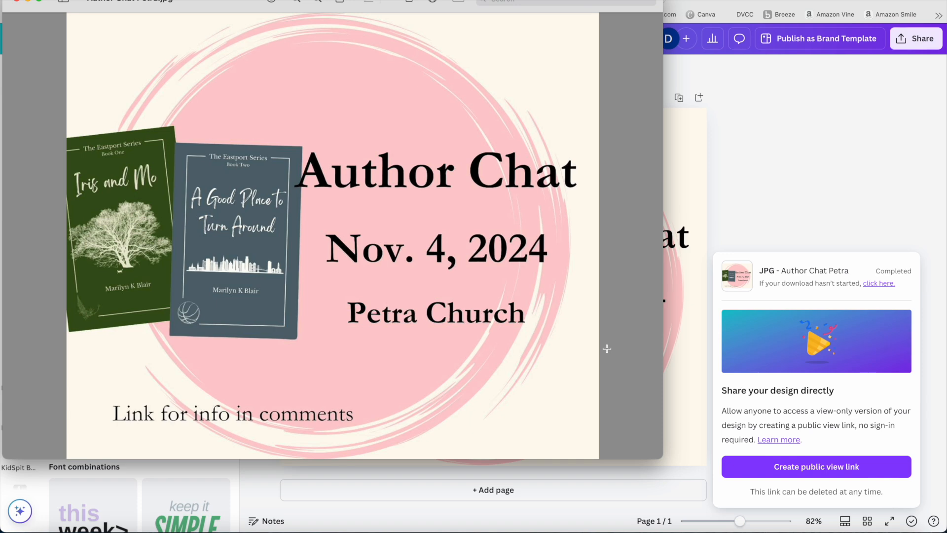
{"action": "left_click", "coordinate": [18, 2]}
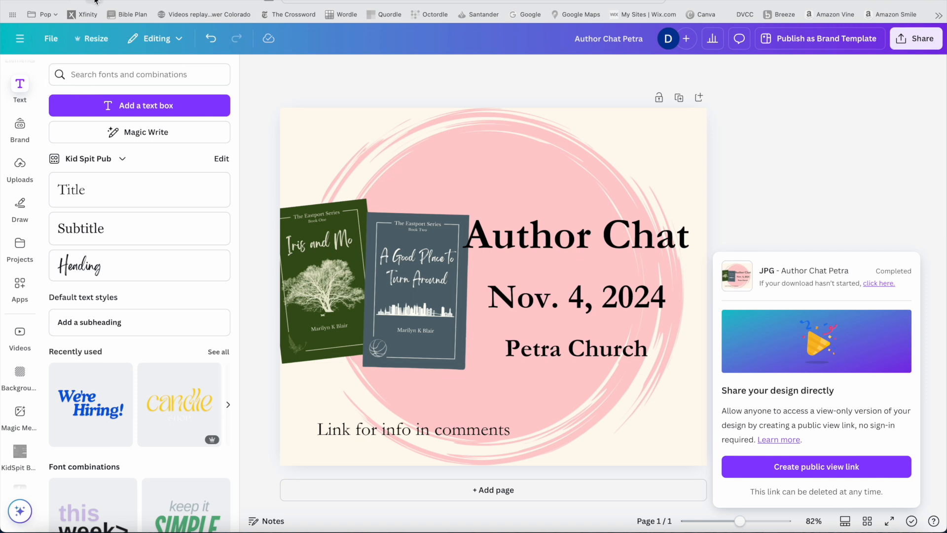
Return to the home page, open the Website Fall Girl design and download it as PDF Standard.
{"action": "left_click", "coordinate": [21, 43]}
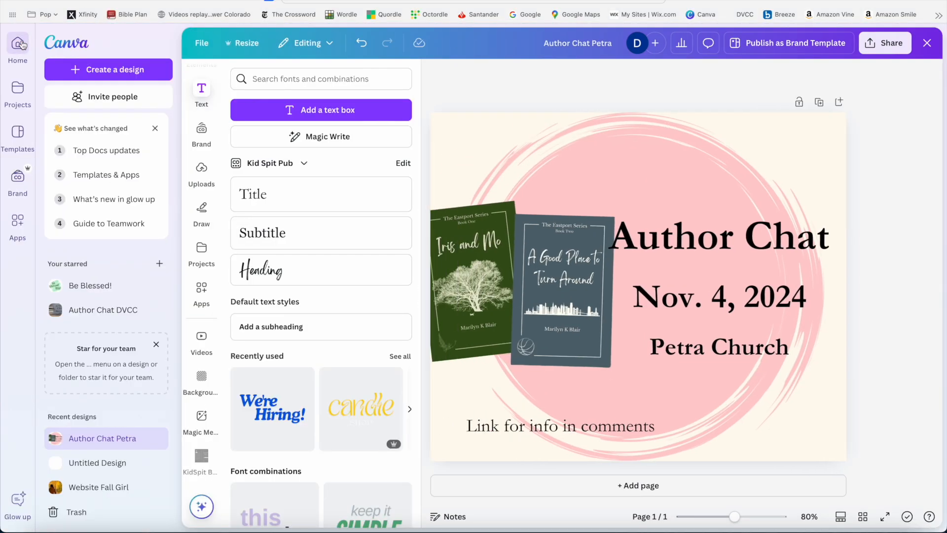
{"action": "left_click", "coordinate": [21, 42]}
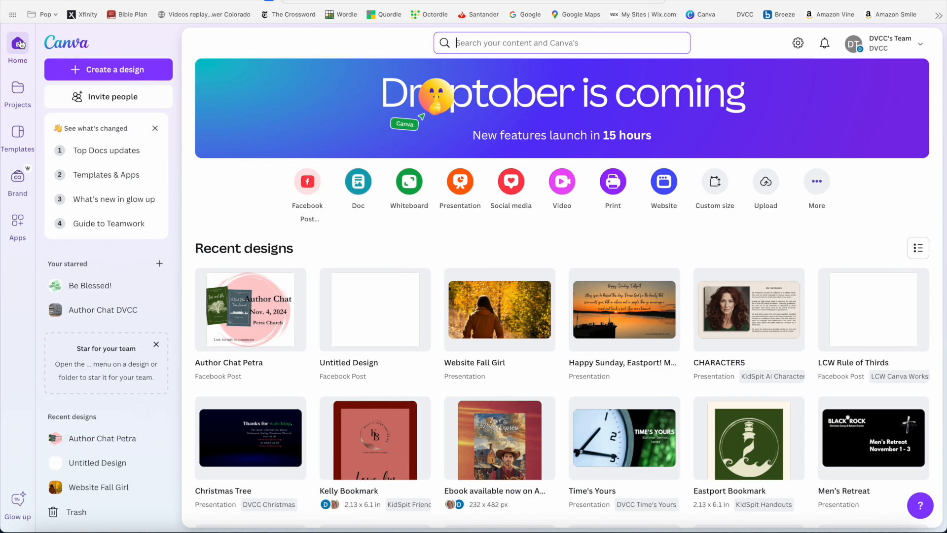
{"action": "left_click", "coordinate": [492, 317]}
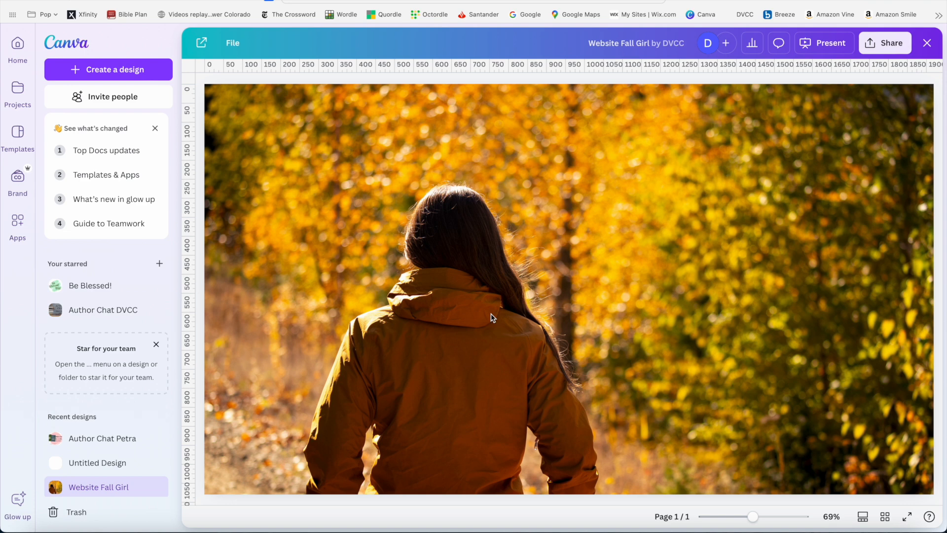
{"action": "left_click", "coordinate": [893, 45]}
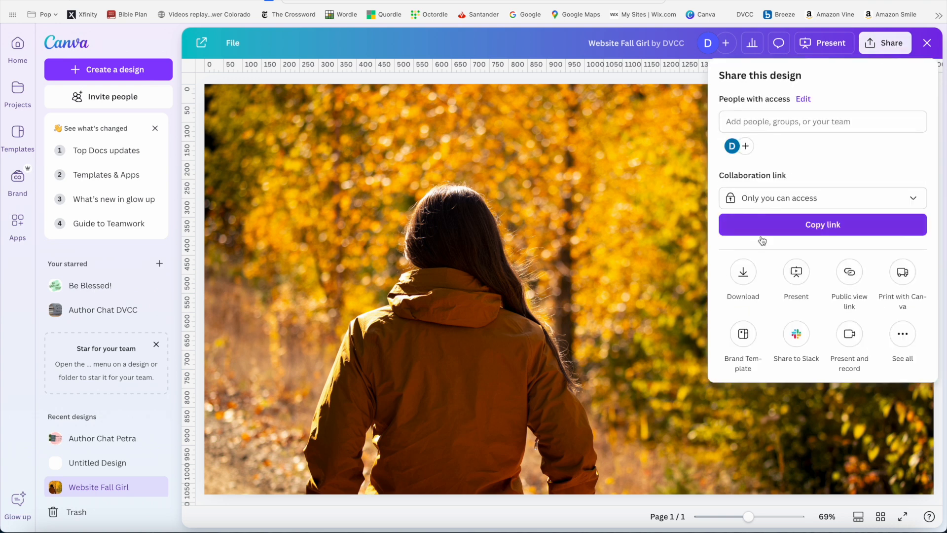
{"action": "left_click", "coordinate": [746, 273]}
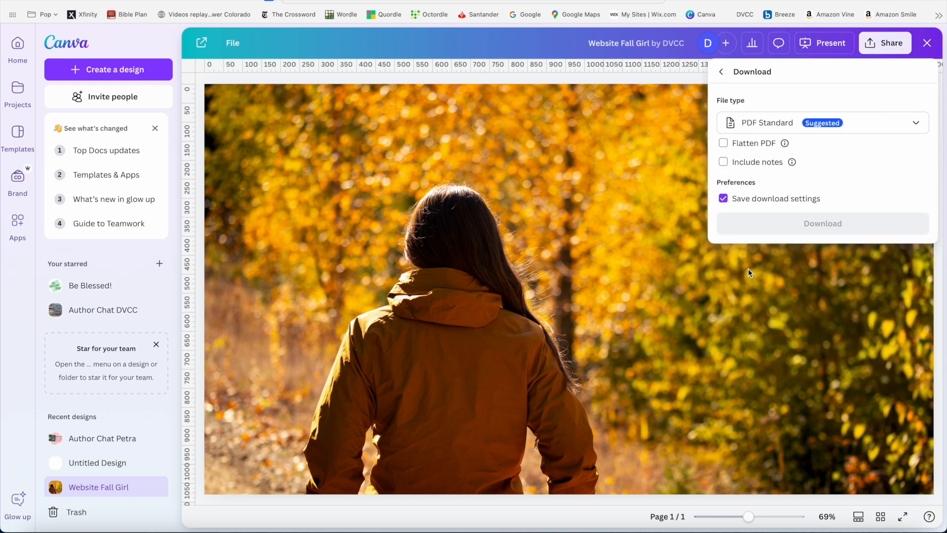
{"action": "left_click", "coordinate": [822, 223]}
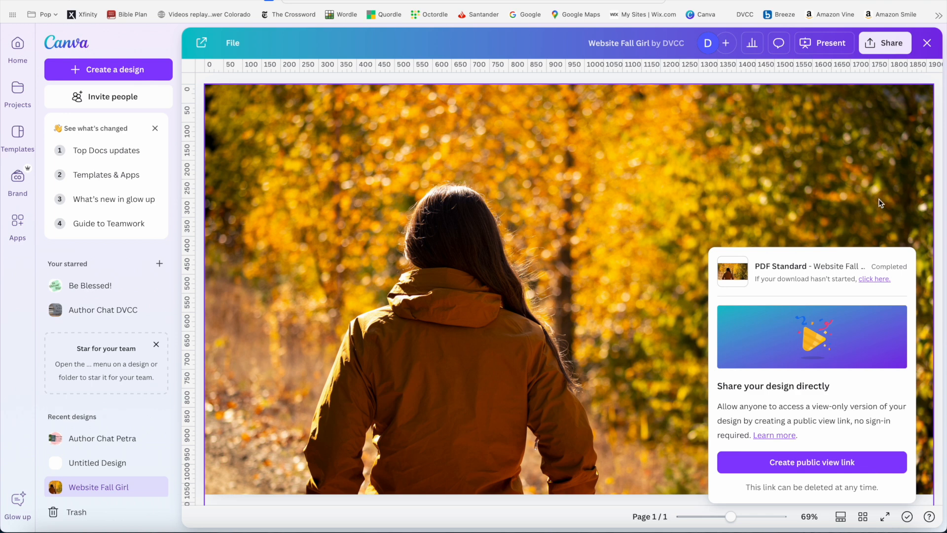
Open Website Fall Girl for editing and add a brown square shape stretched to cover the whole page at 1,920 × 1,080.
{"action": "left_click", "coordinate": [337, 160]}
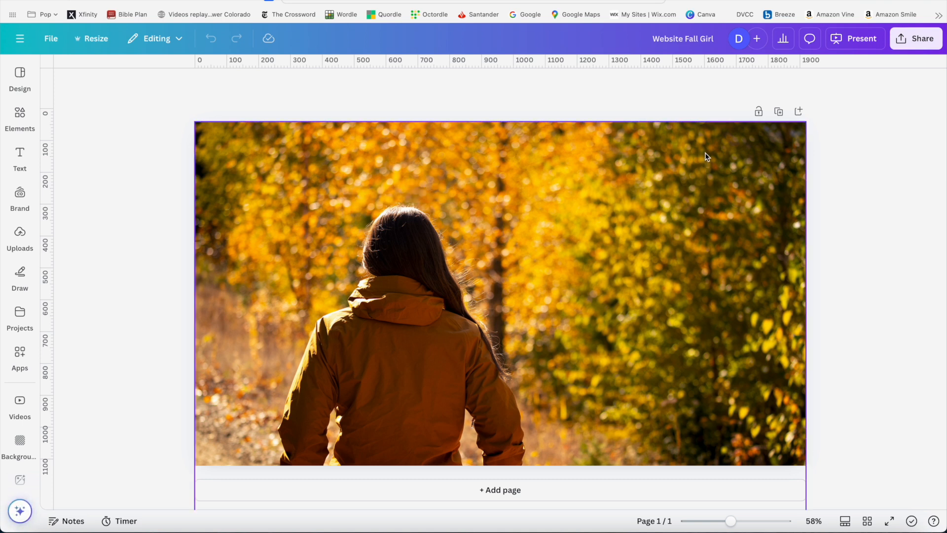
{"action": "left_click", "coordinate": [20, 115]}
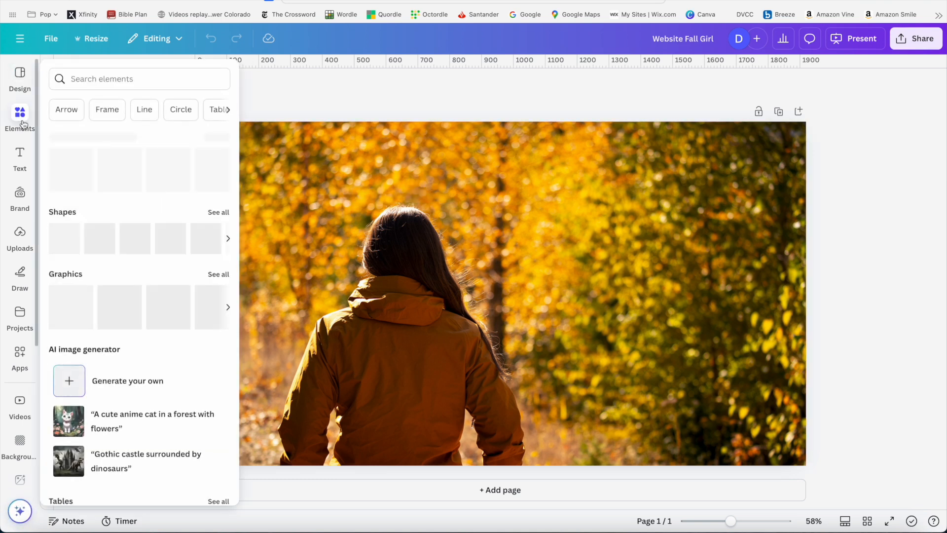
{"action": "left_click", "coordinate": [119, 169]}
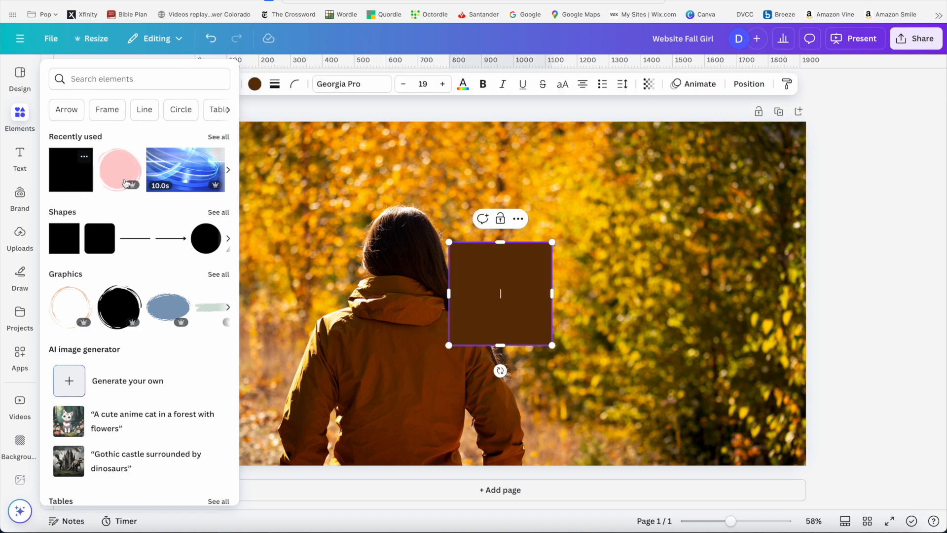
{"action": "left_click_drag", "start_coordinate": [360, 207], "coordinate": [256, 156]}
{"action": "left_click_drag", "start_coordinate": [298, 225], "coordinate": [799, 464]}
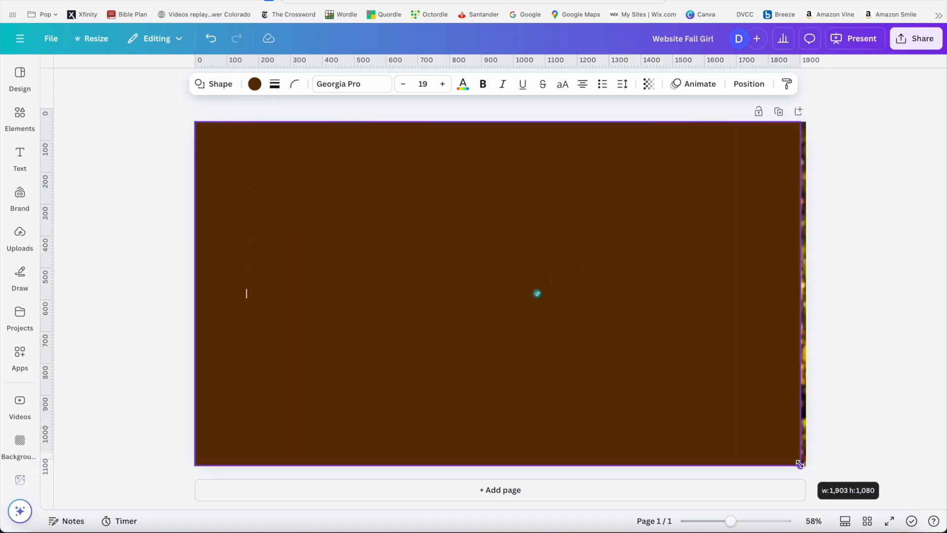
{"action": "left_click_drag", "start_coordinate": [799, 464], "coordinate": [807, 465]}
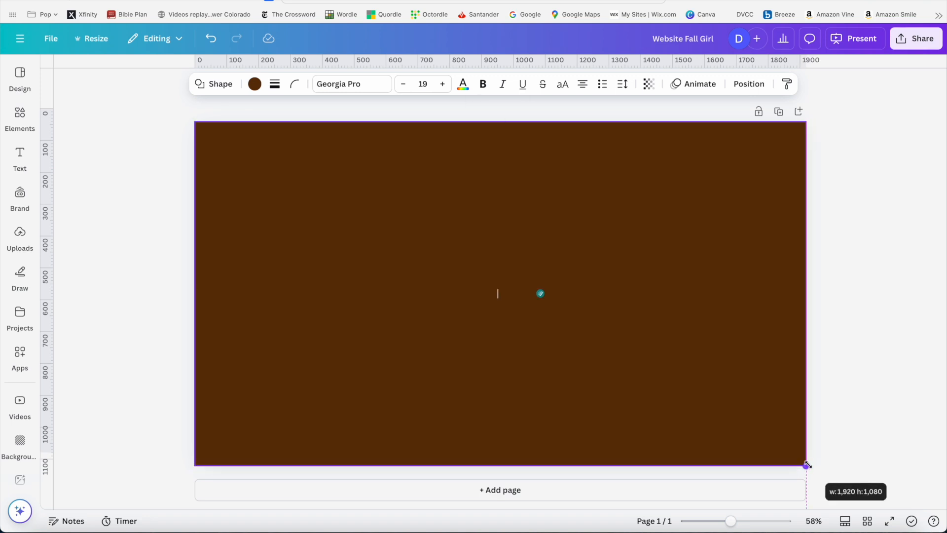
Make the brown shape covering the photo fully transparent and return to the home page.
{"action": "left_click", "coordinate": [649, 84]}
{"action": "left_click_drag", "start_coordinate": [674, 136], "coordinate": [598, 135]}
{"action": "left_click", "coordinate": [901, 212]}
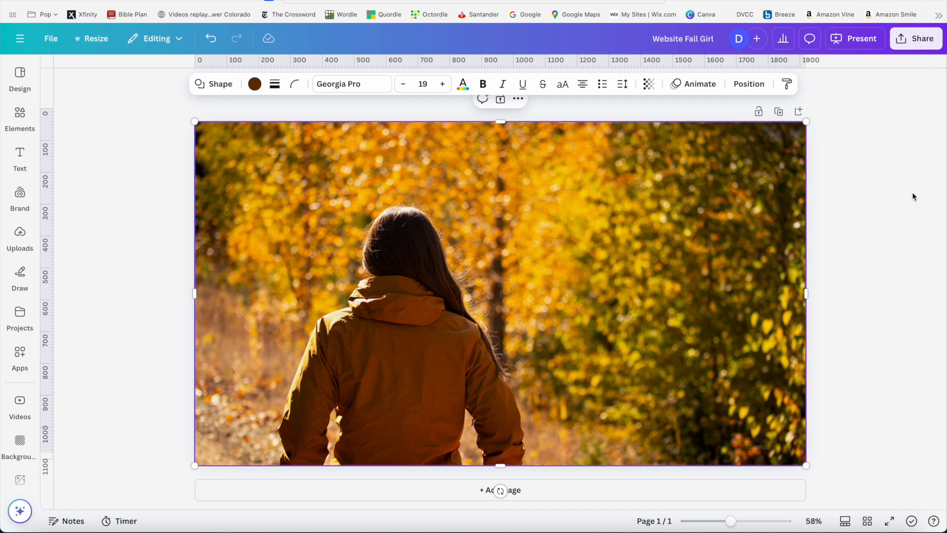
{"action": "left_click", "coordinate": [20, 38]}
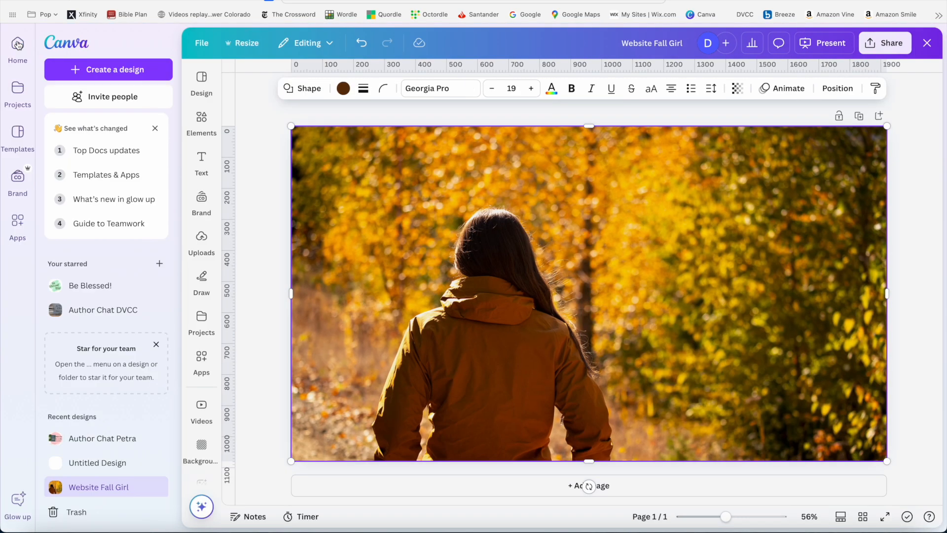
{"action": "left_click", "coordinate": [18, 45]}
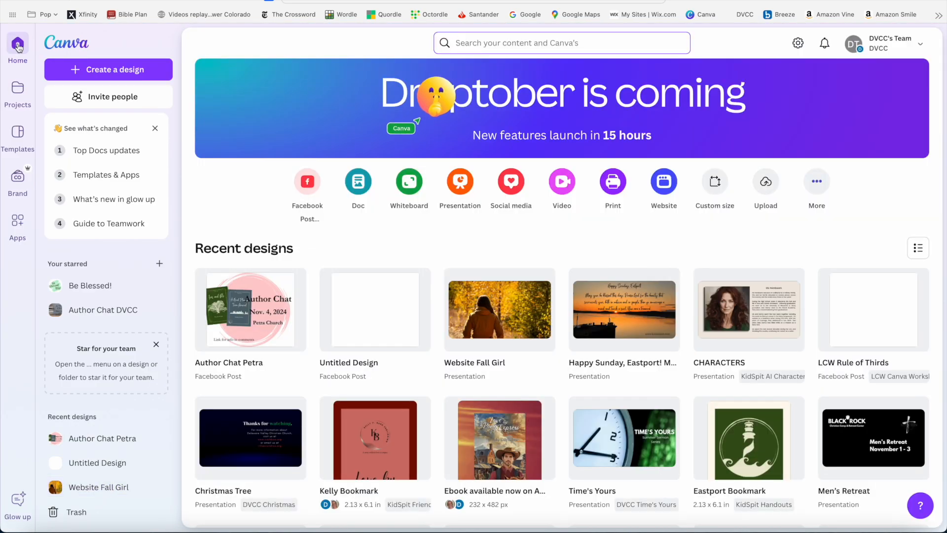